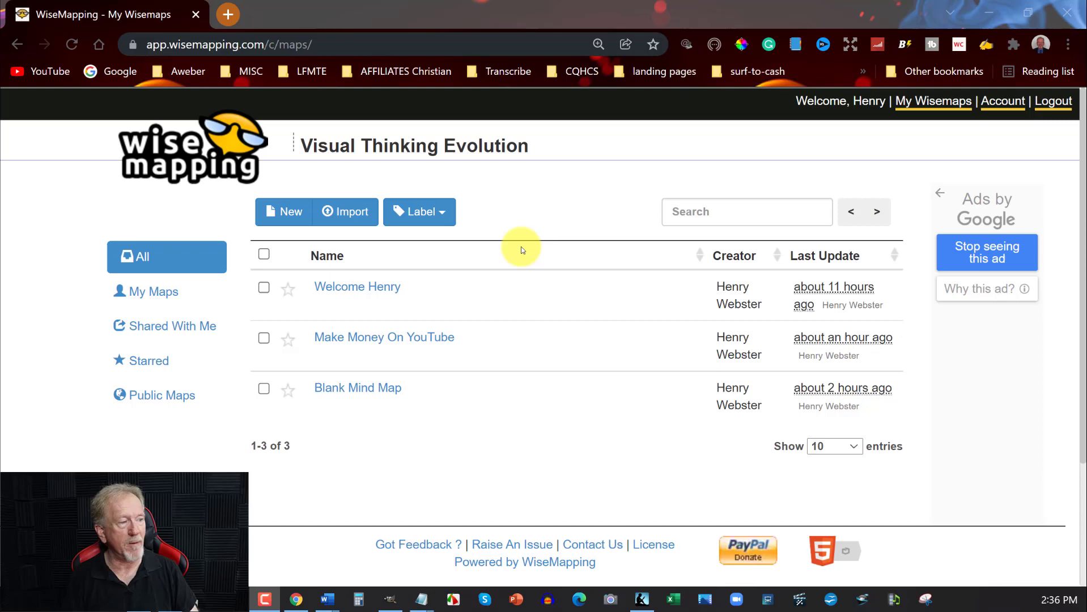
Step: Open the Make Money On YouTube map and pan so all lesson topics are visible
left_click(376, 338)
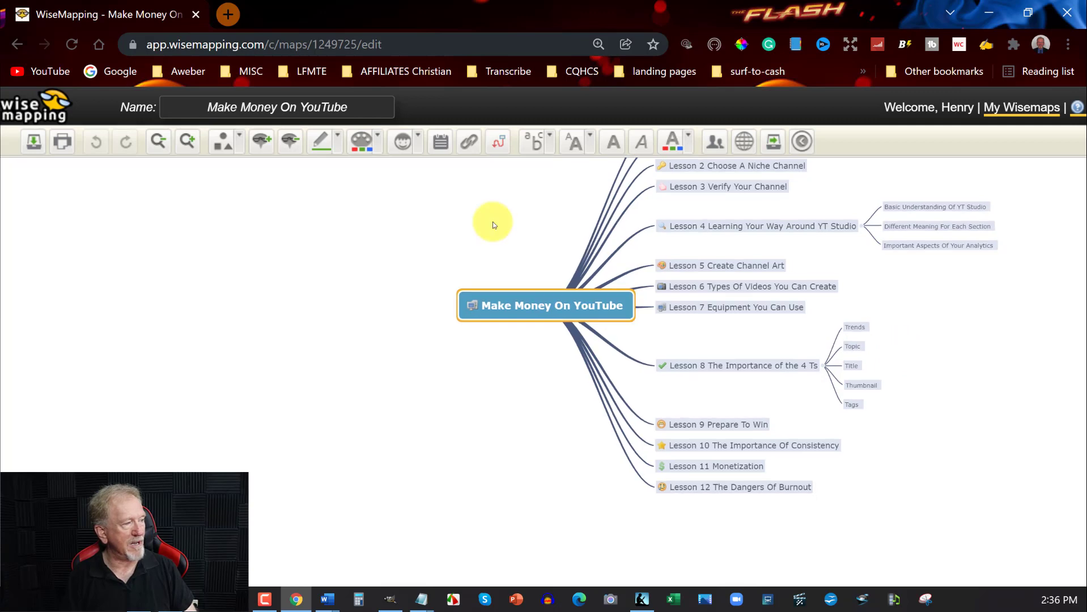
mouse_move(520, 216)
left_mouse_down()
mouse_move(433, 274)
mouse_move(368, 271)
left_mouse_up()
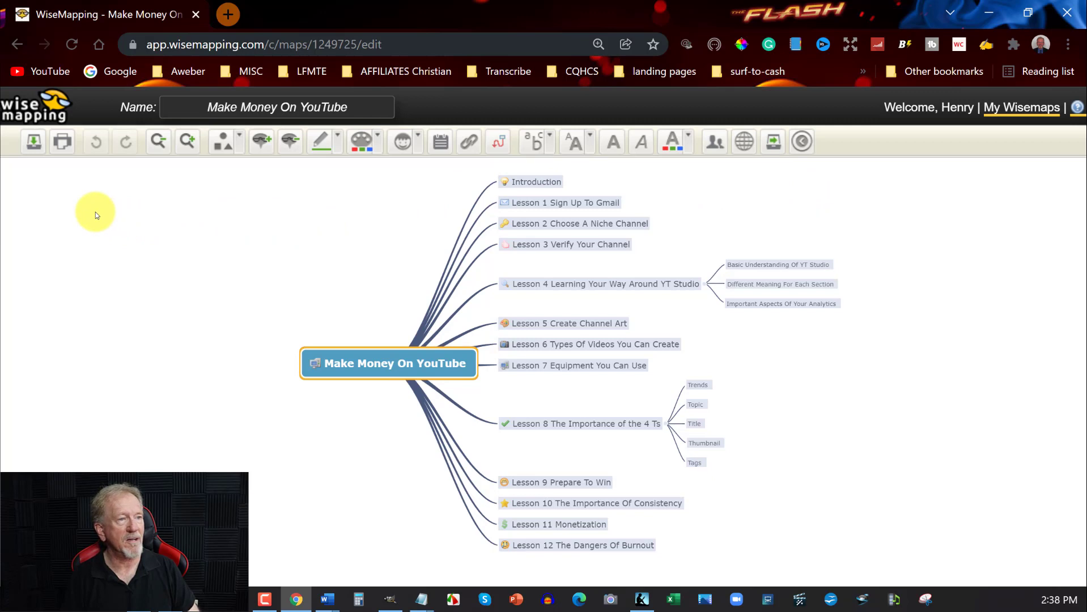
Step: Return to My Wisemaps and start a new map named Trial Mind Map
left_click(27, 110)
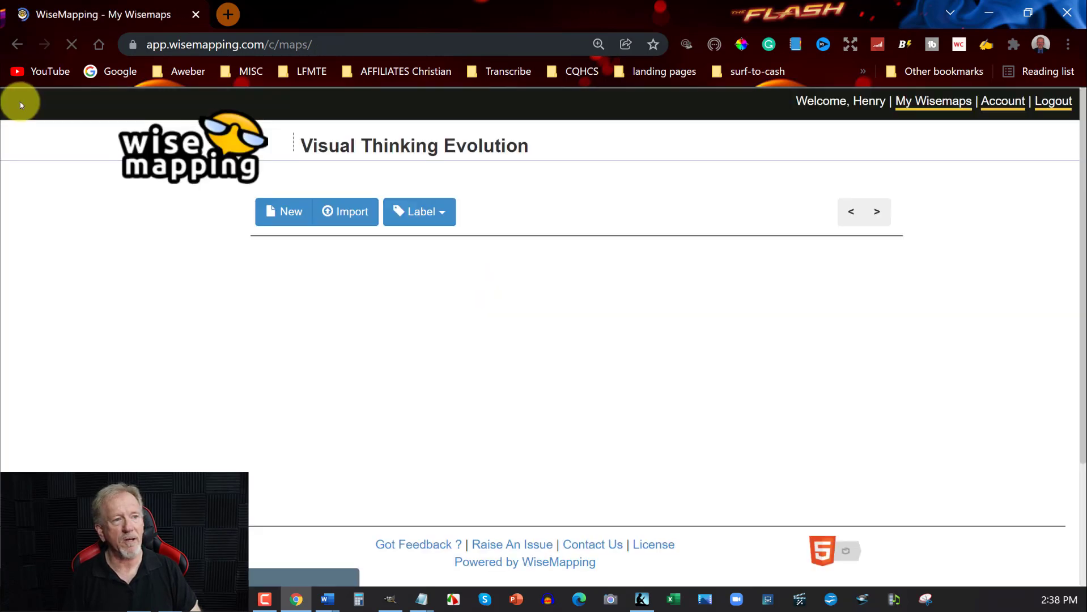
left_click(280, 212)
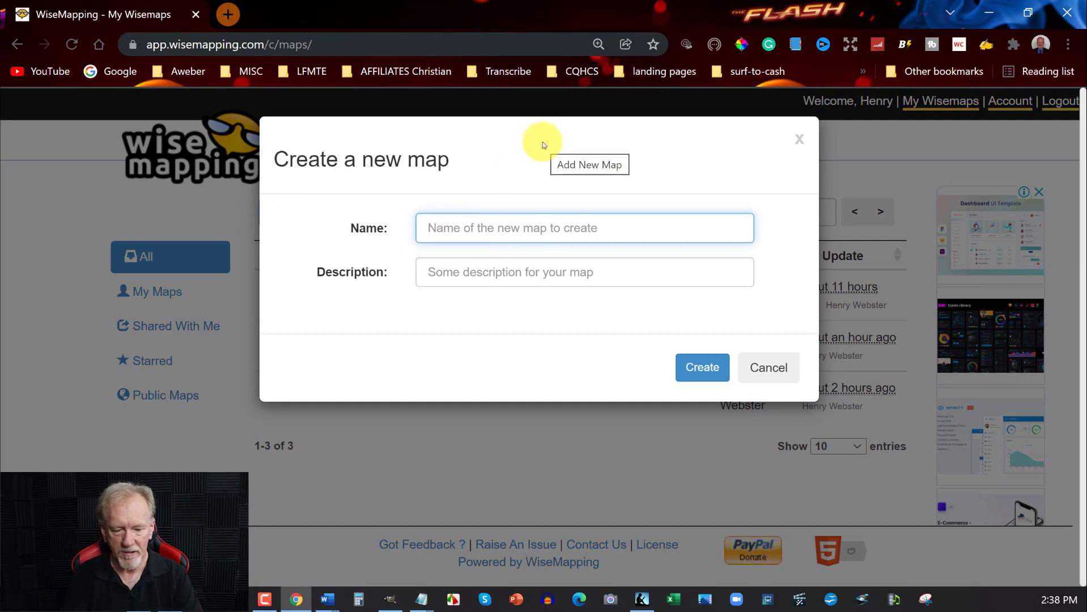
type("Tria")
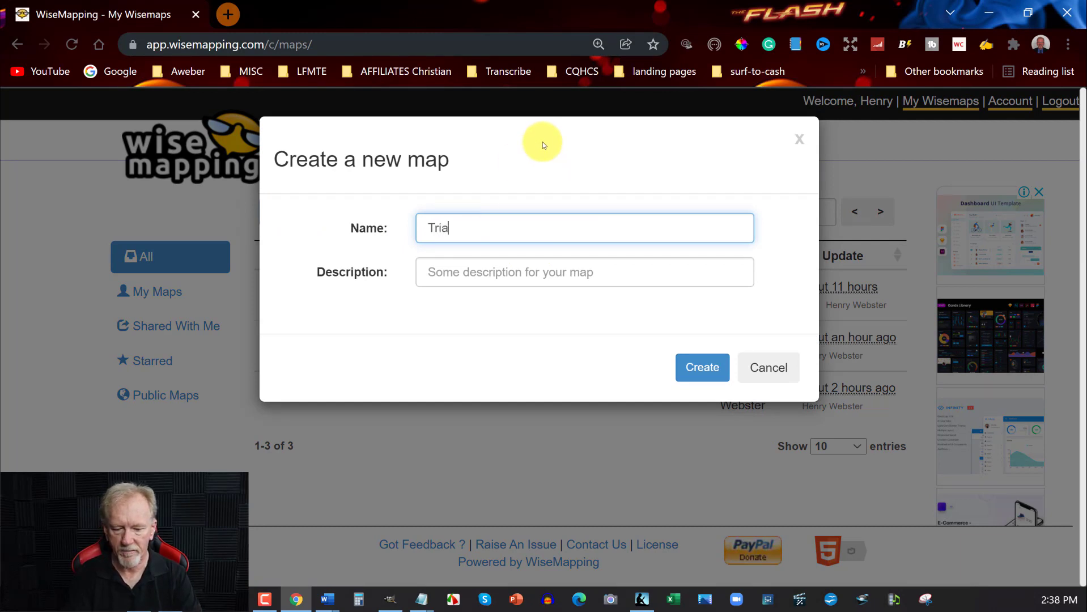
type("l Mind M")
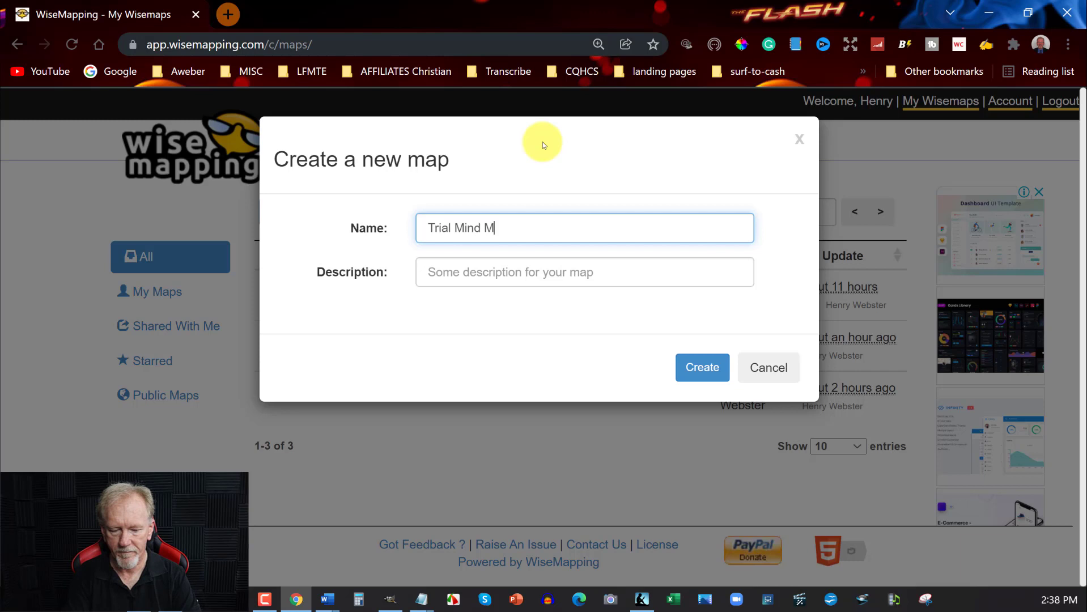
type("ap")
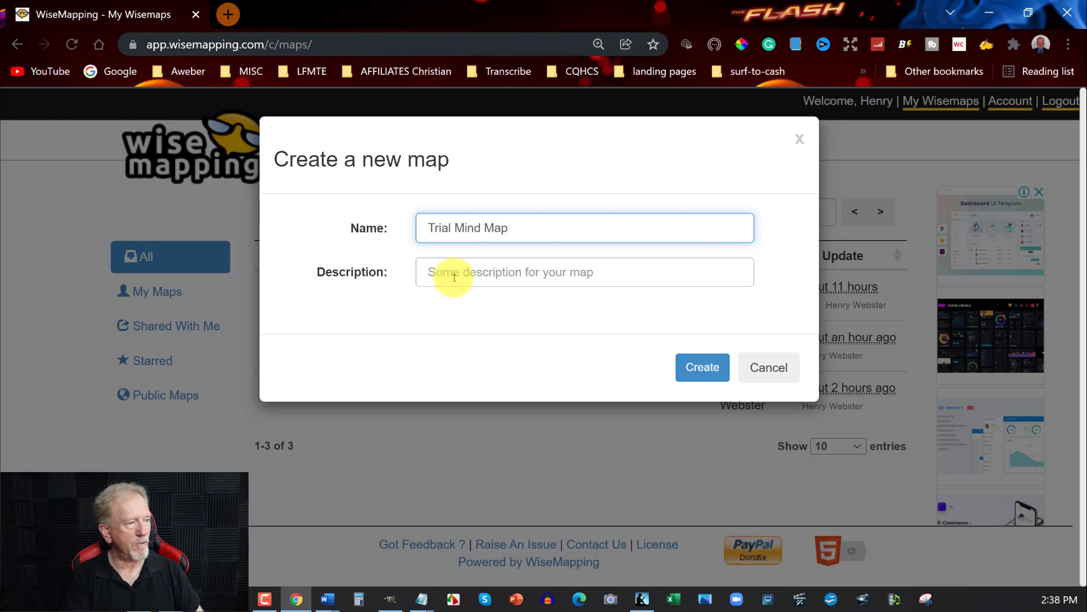
left_click(454, 277)
type("This is for my YOutube")
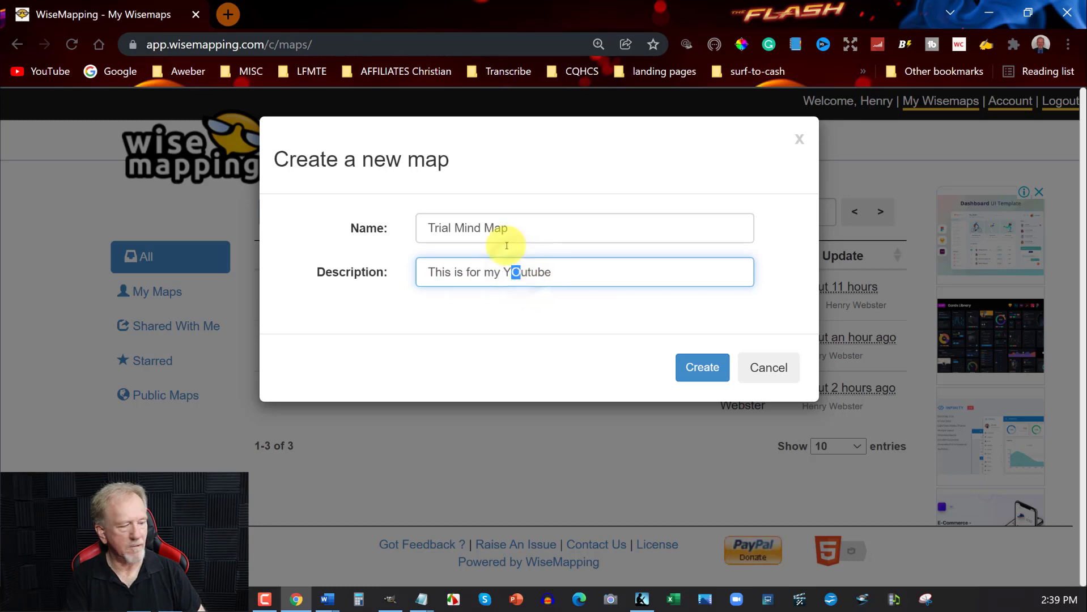
Step: Describe it as 'This is for my YouTube Video', fixing YouTube's capitalisation, and create the map
key("BackSpace")
type("ouT")
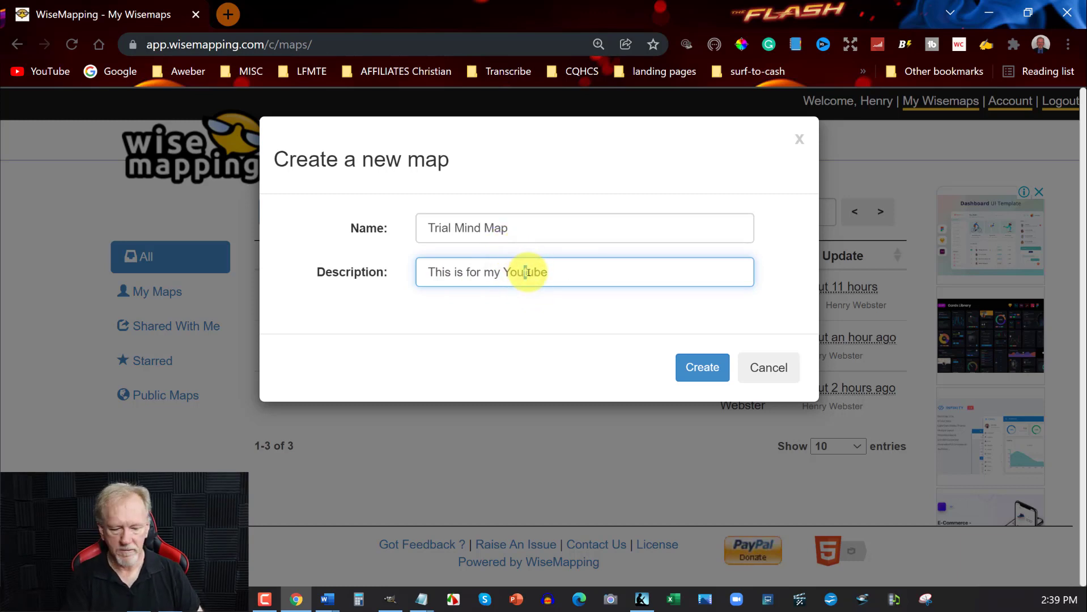
left_click(527, 272)
key("BackSpace")
type("Tube")
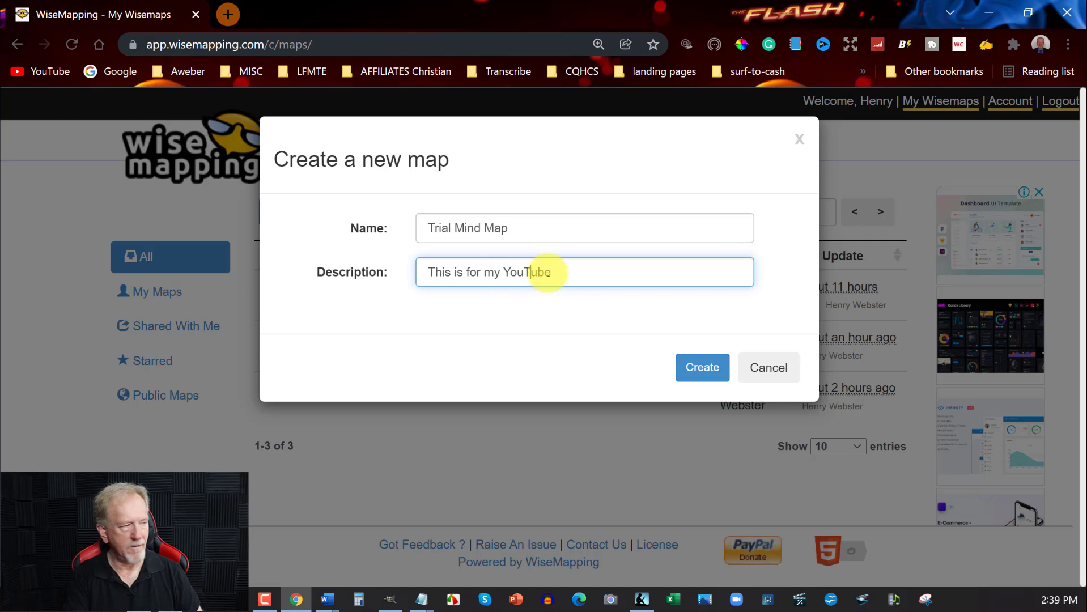
type(" Video")
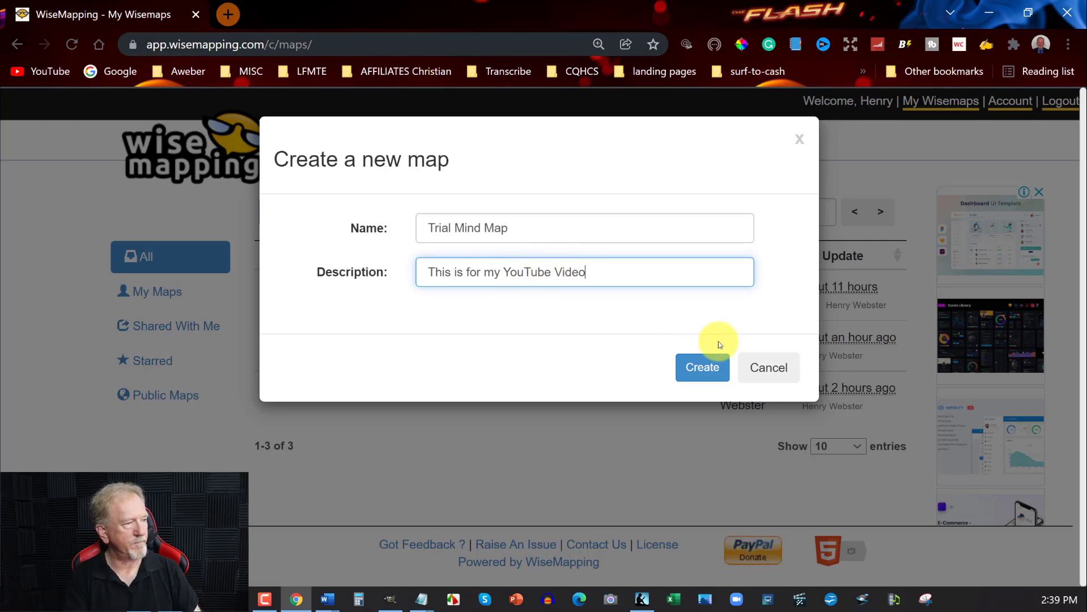
left_click(691, 363)
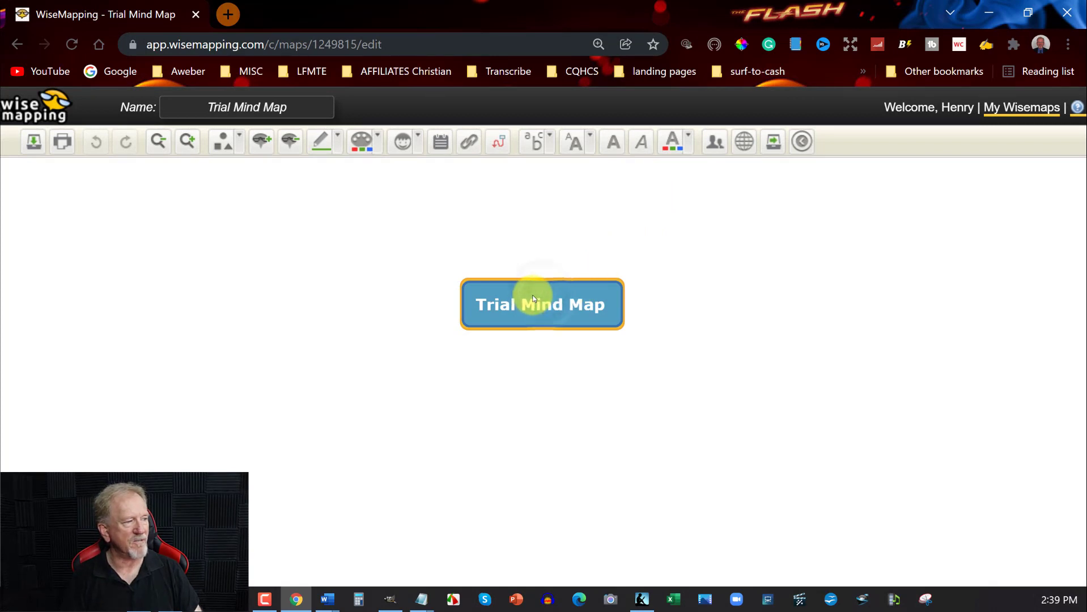
Step: Move the central topic toward the lower left and give it an orange fill
left_click_drag(543, 230, 511, 298)
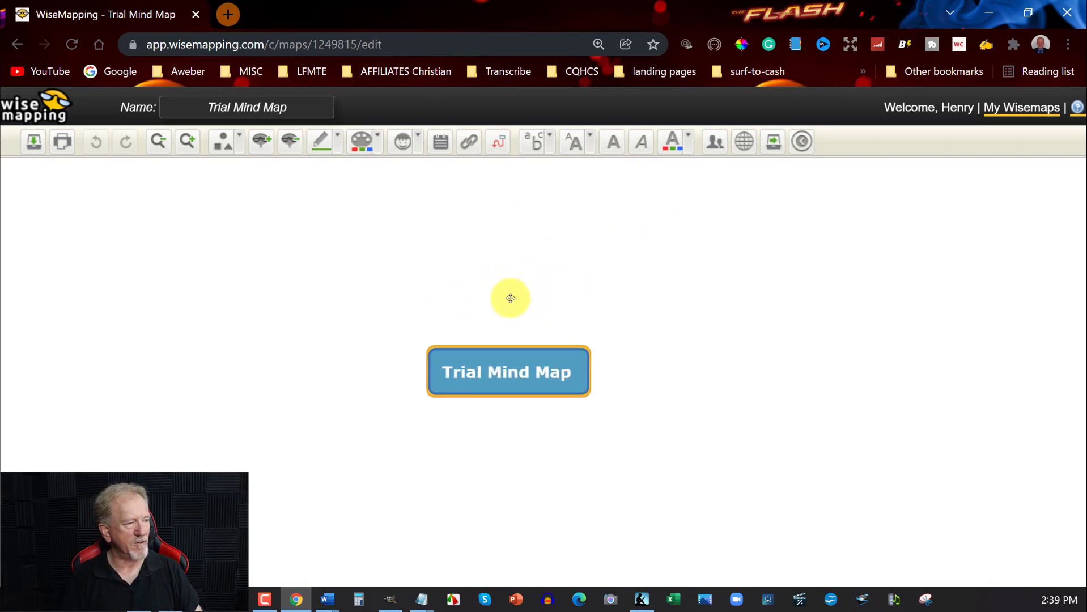
mouse_move(510, 298)
left_mouse_down()
mouse_move(329, 287)
mouse_move(281, 320)
left_mouse_up()
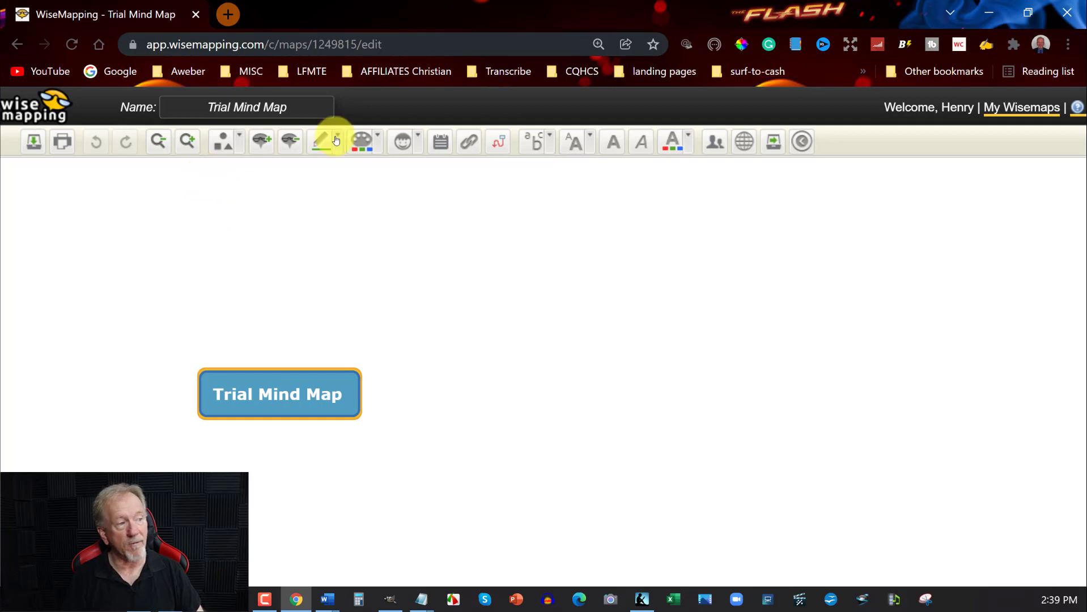
left_click(361, 145)
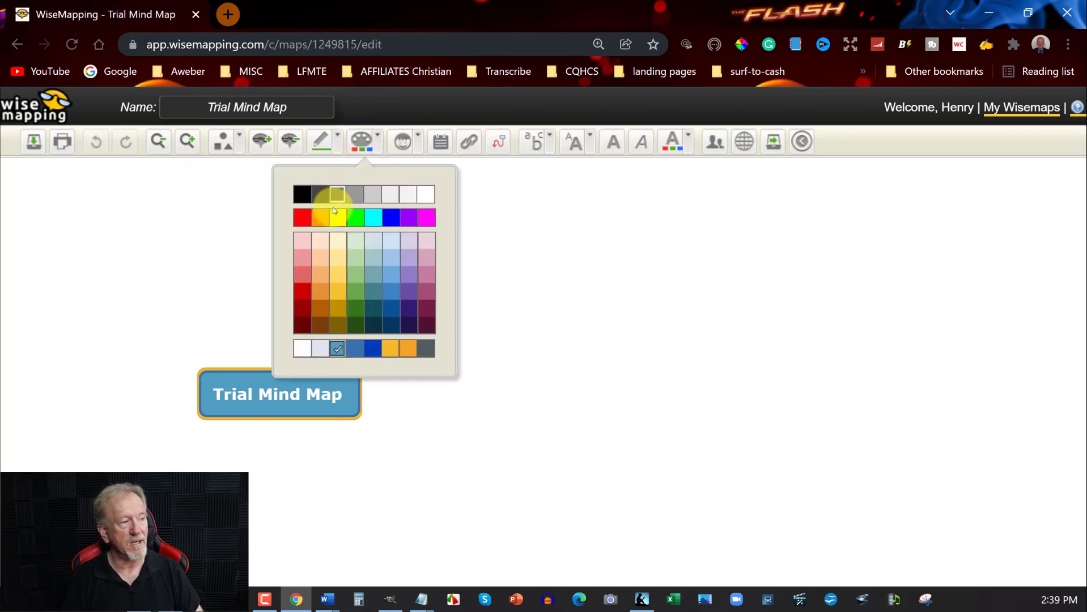
left_click(320, 220)
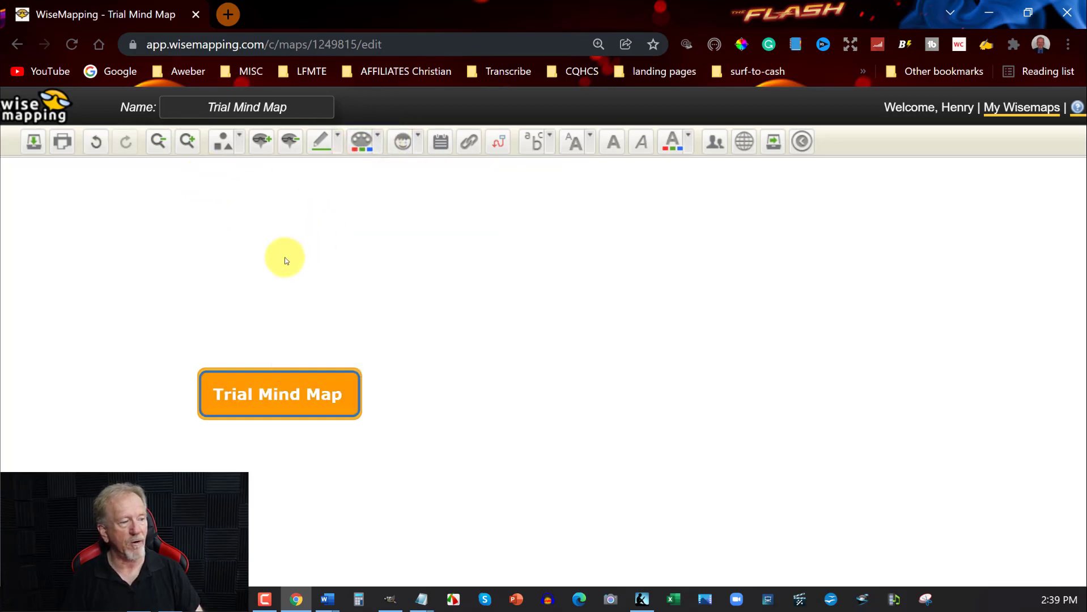
Step: Change the central topic's border from a light colour to matching orange
left_click(320, 149)
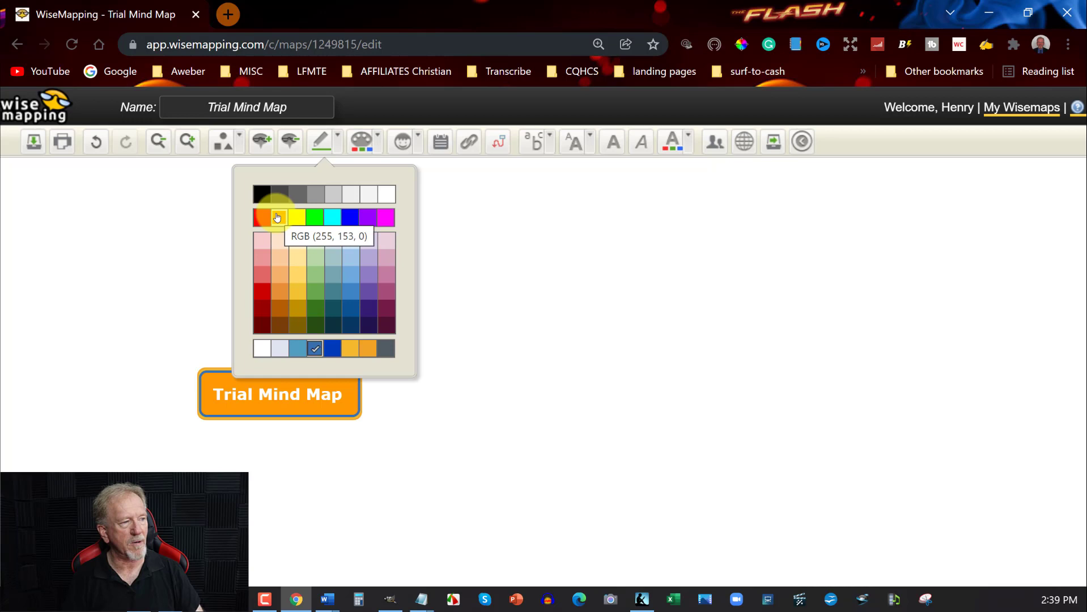
left_click(384, 196)
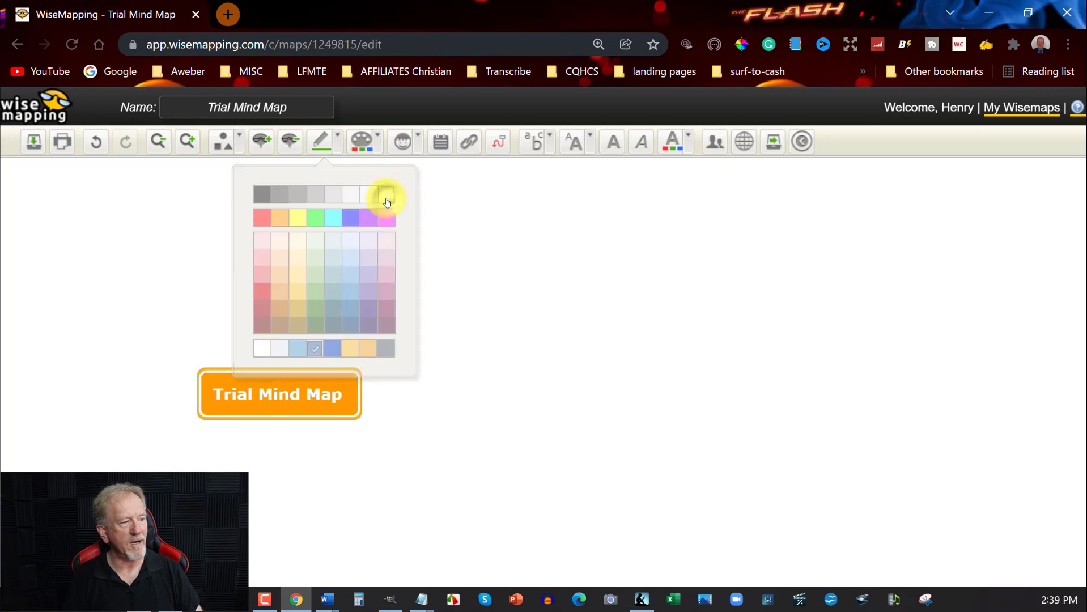
left_click(320, 143)
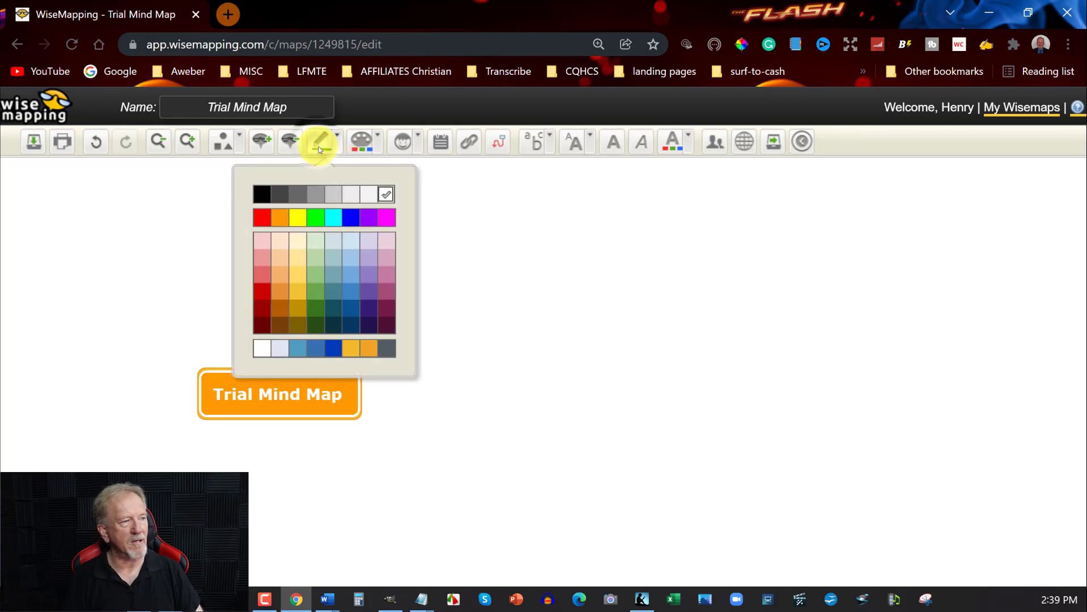
left_click(281, 219)
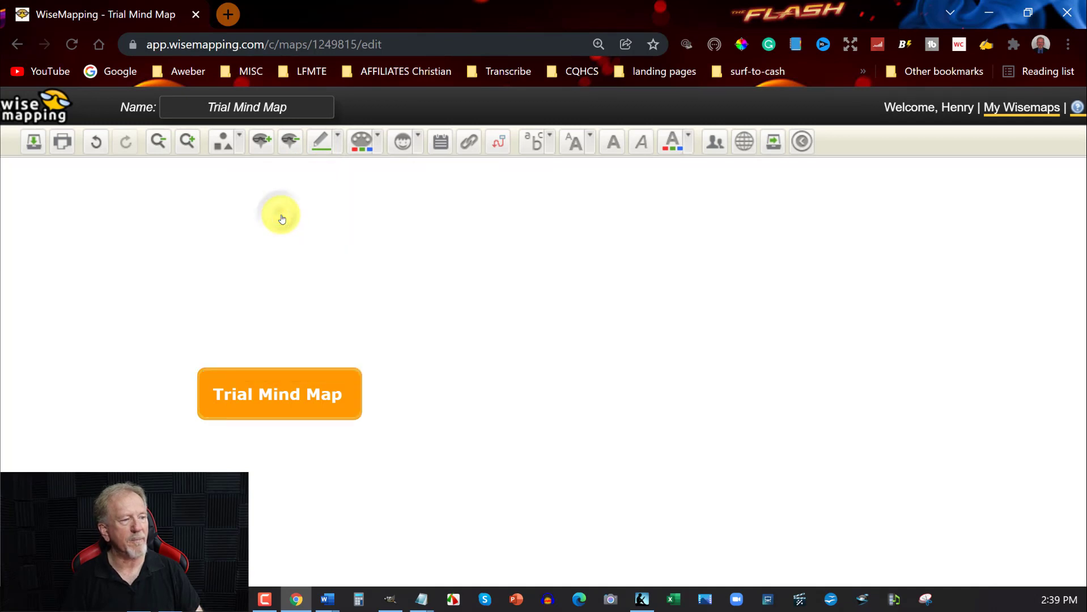
left_click(375, 263)
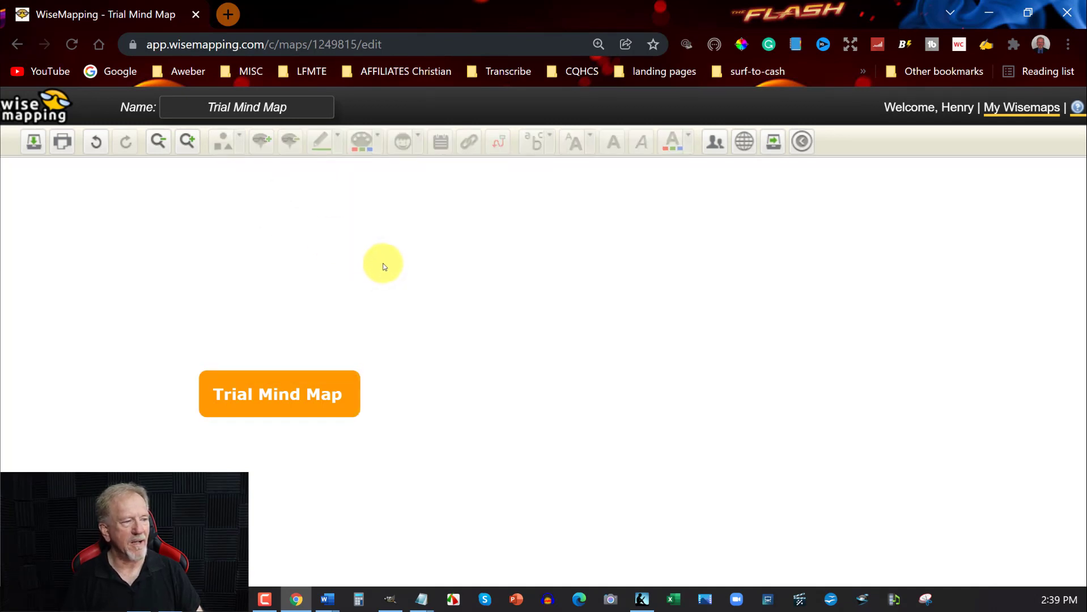
left_click(307, 381)
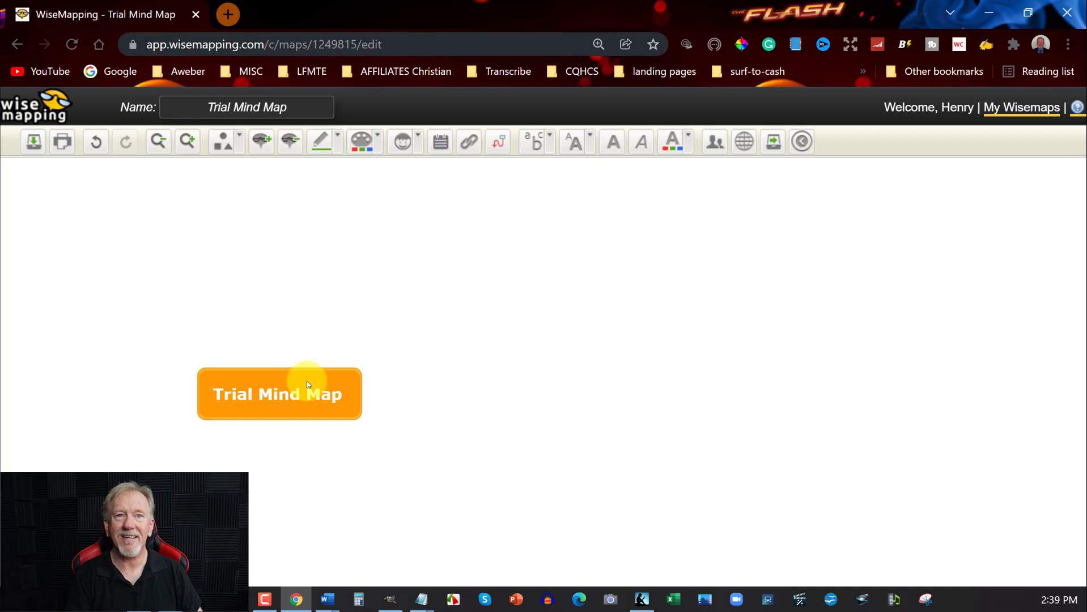
Step: Add about ten Main Topic children around the central Trial Mind Map node
key("Tab")
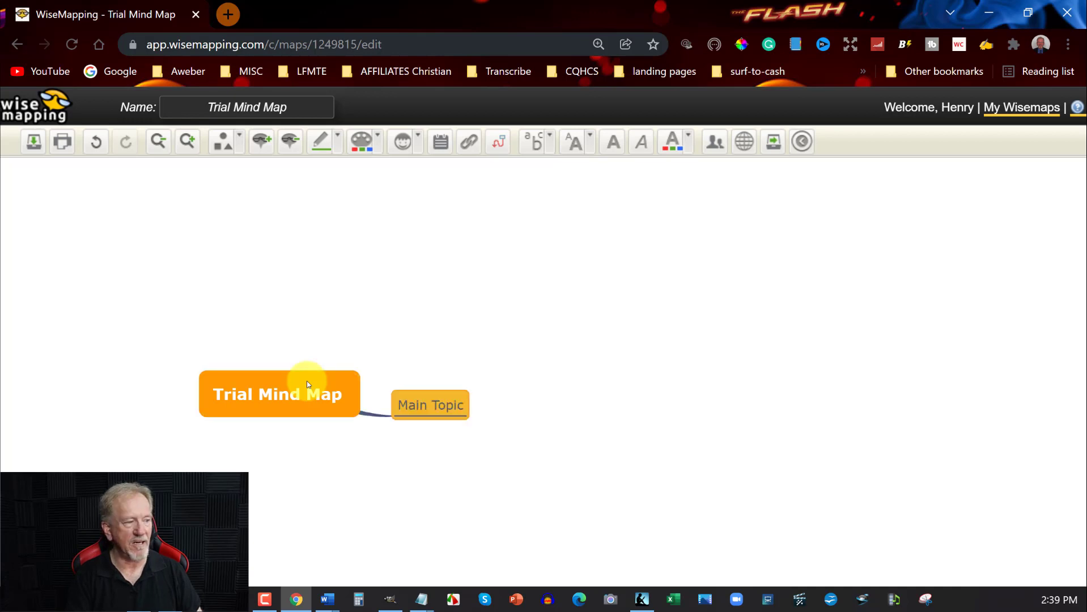
left_click(309, 384)
key("Tab")
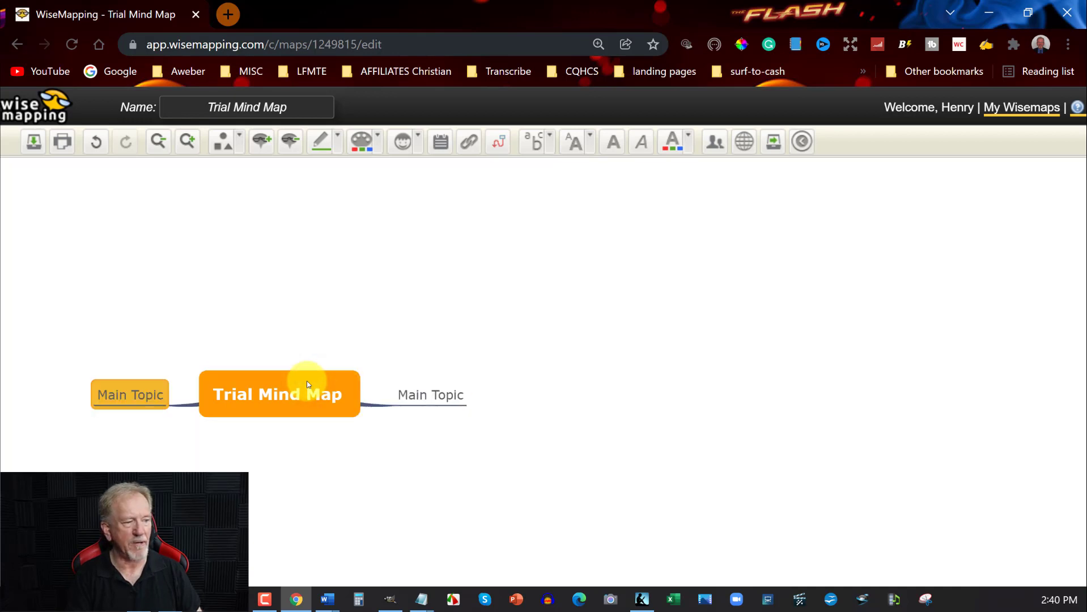
left_click(309, 384)
key("Tab")
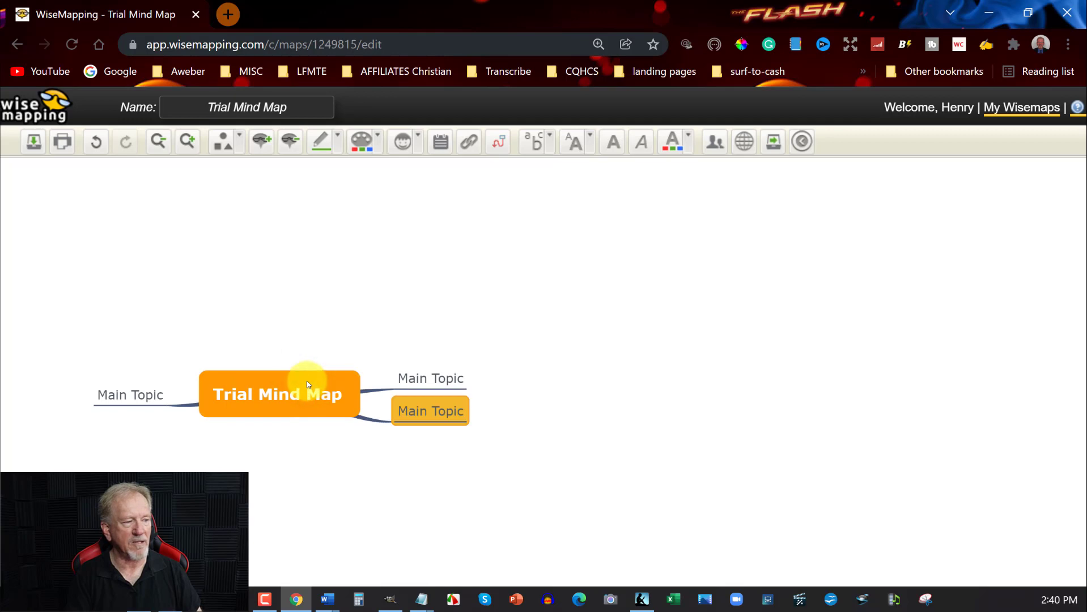
left_click(308, 384)
key("Tab")
left_click(308, 384)
key("Tab")
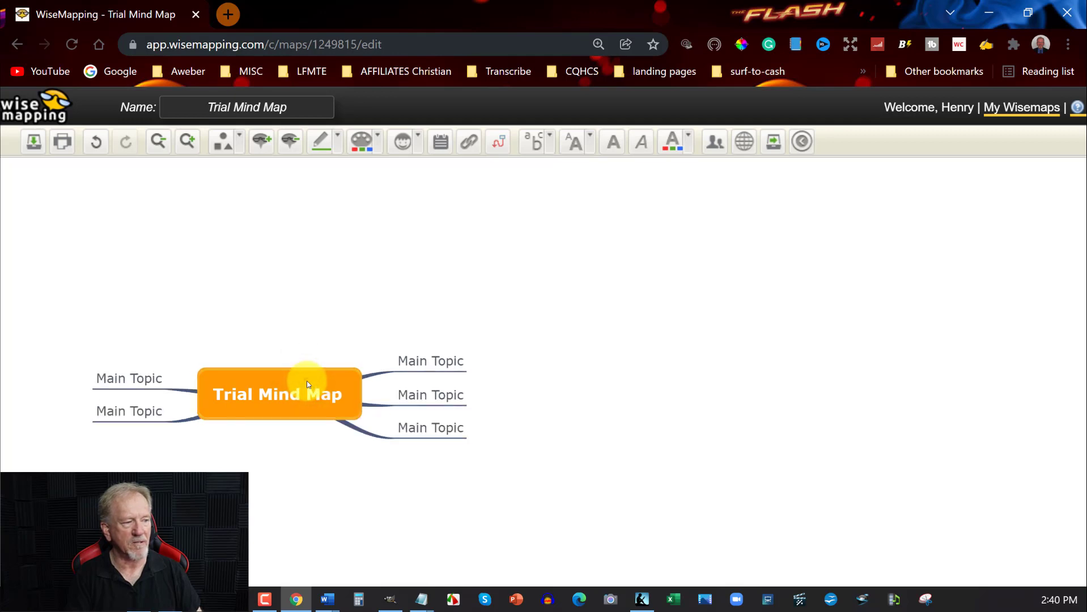
key("Tab")
left_click(308, 384)
key("Tab")
left_click(309, 384)
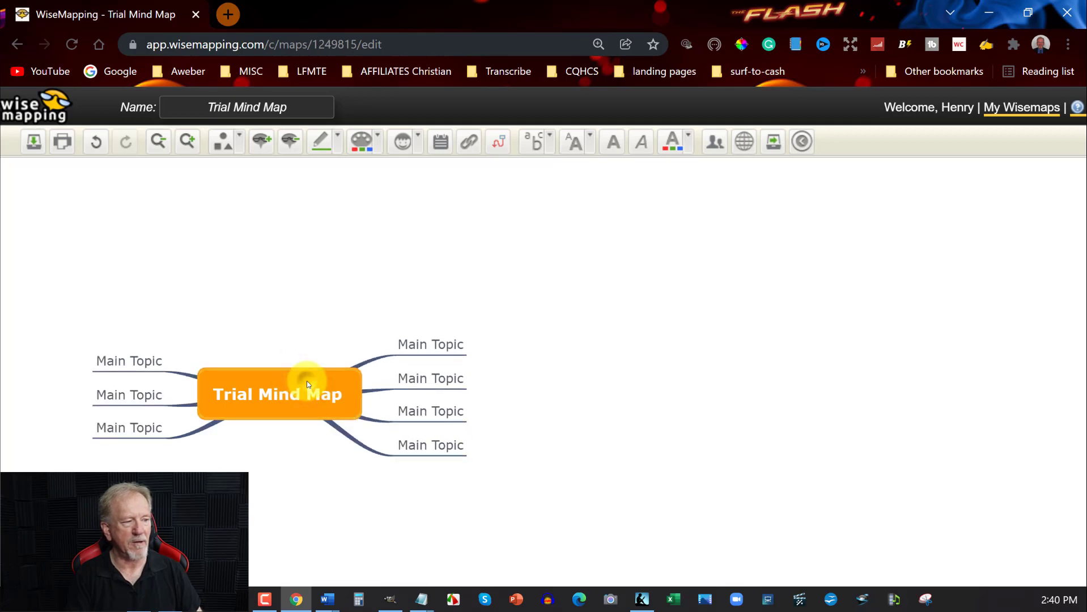
key("Tab")
left_click(308, 384)
key("Tab")
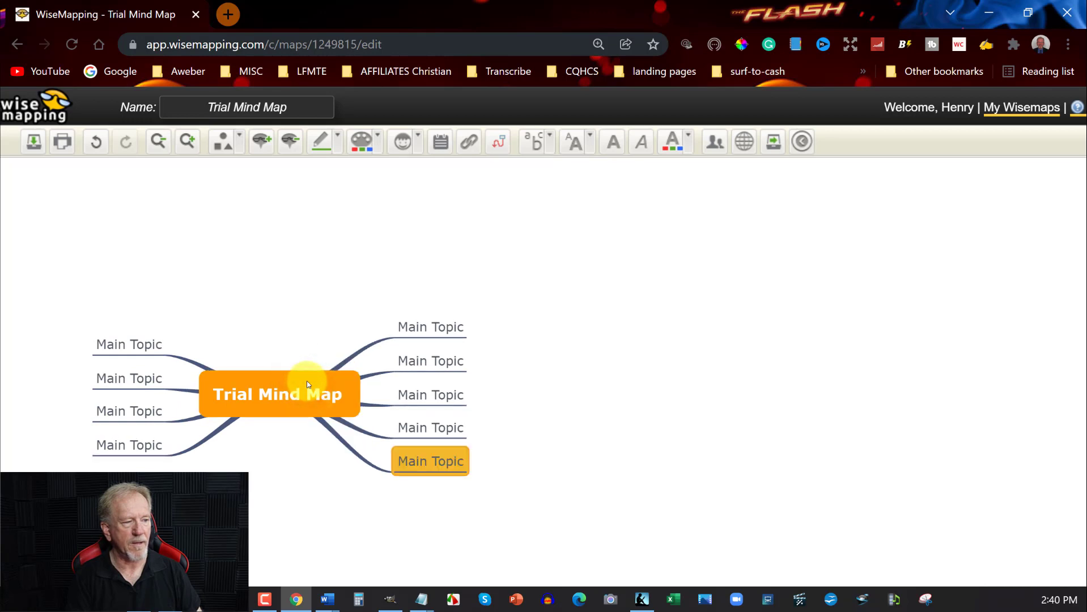
left_click(308, 385)
key("Tab")
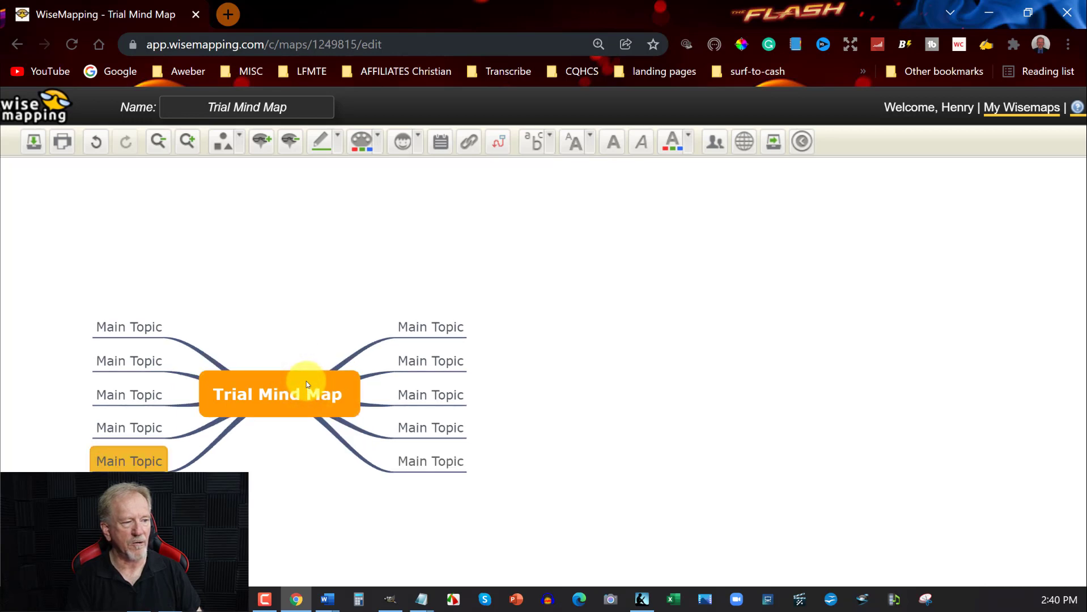
left_click(297, 348)
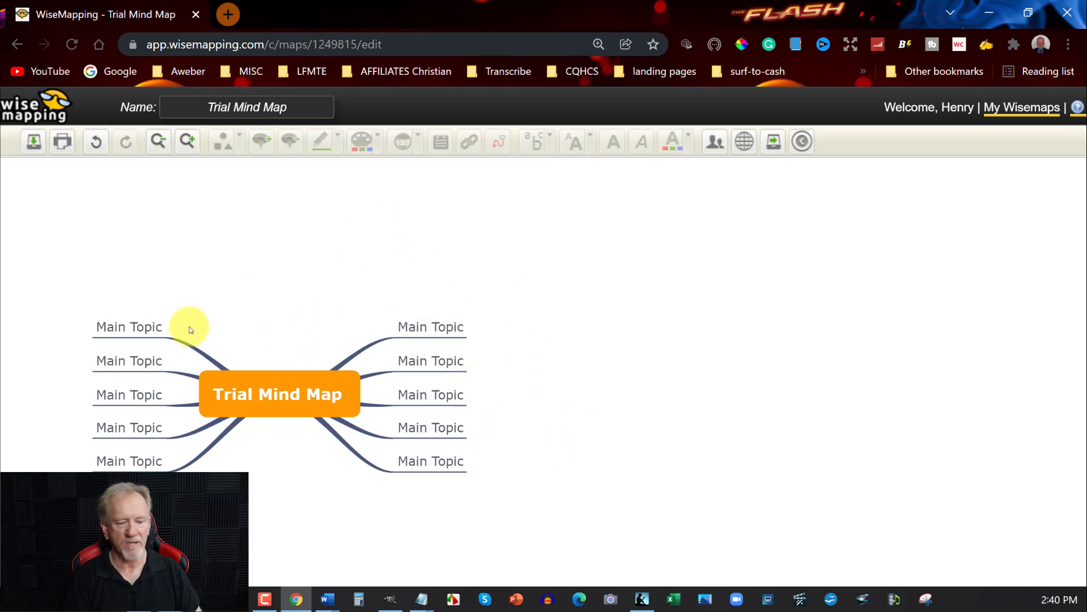
Step: Drag every left-side Main Topic over to the right-hand branches
left_click(116, 328)
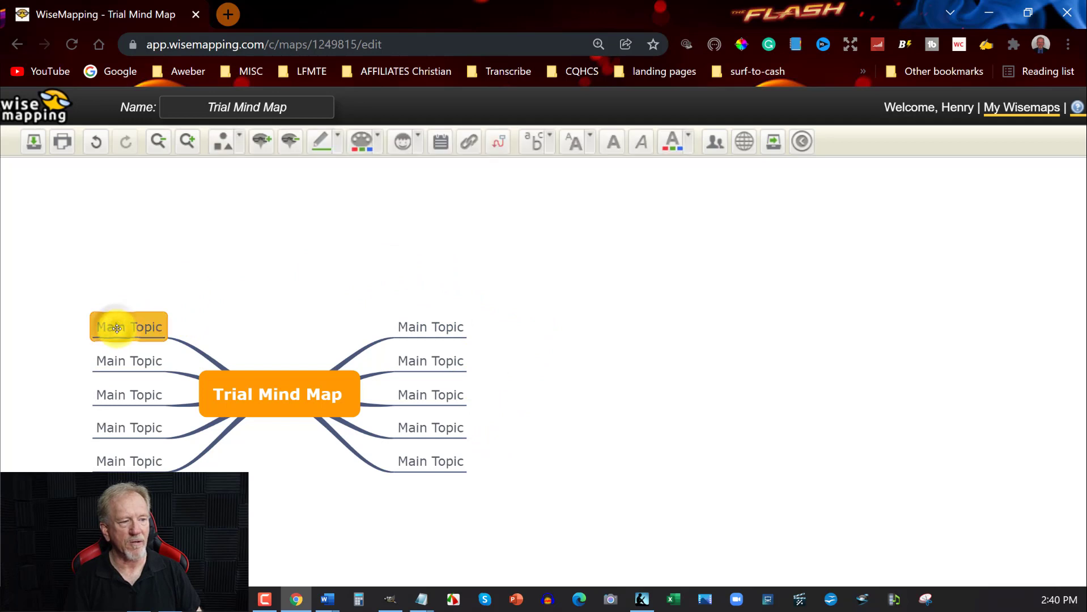
left_click_drag(117, 328, 417, 287)
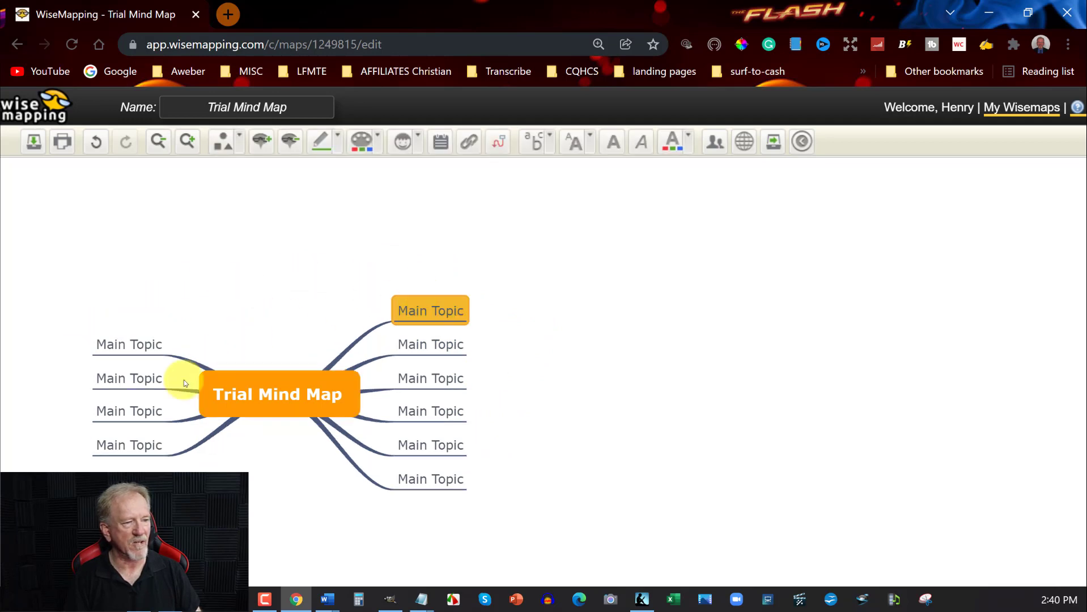
mouse_move(100, 345)
left_mouse_down()
mouse_move(251, 295)
mouse_move(427, 284)
left_mouse_up()
left_click(149, 361)
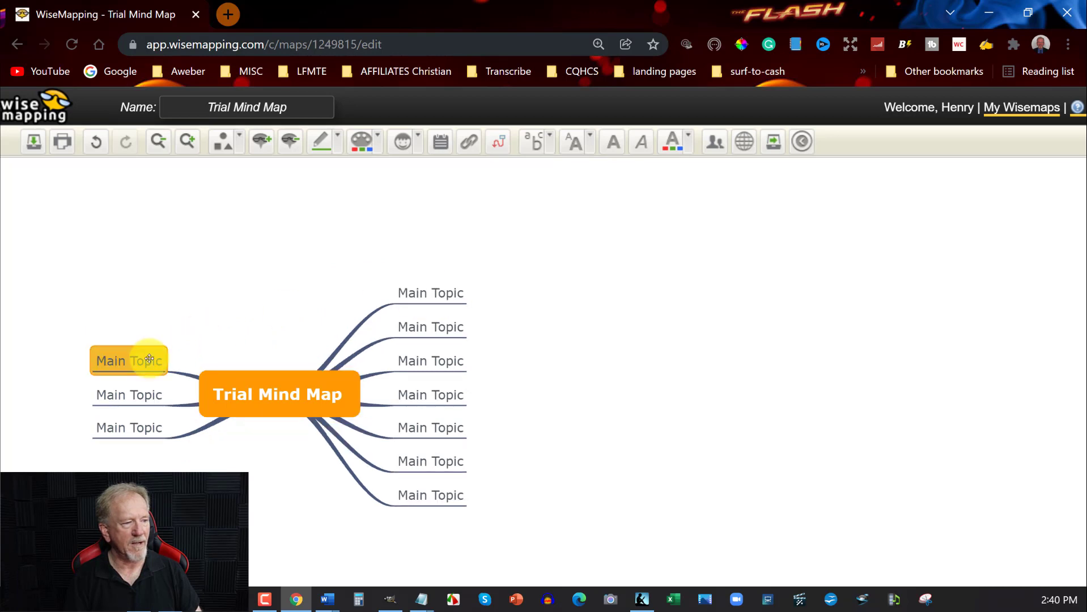
left_click_drag(148, 361, 436, 280)
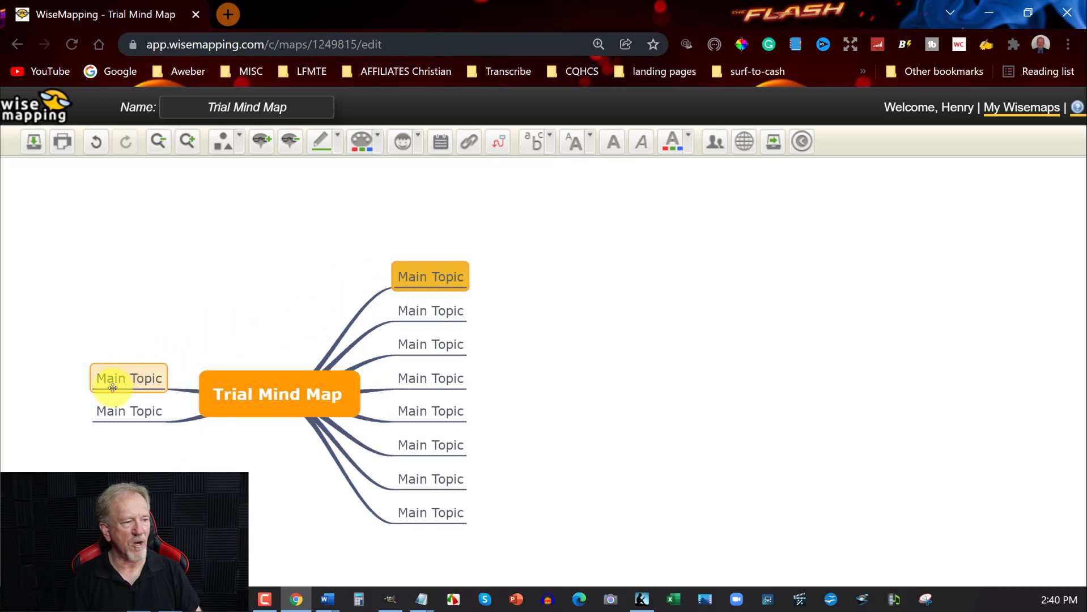
left_click_drag(113, 387, 399, 255)
left_click_drag(114, 391, 388, 248)
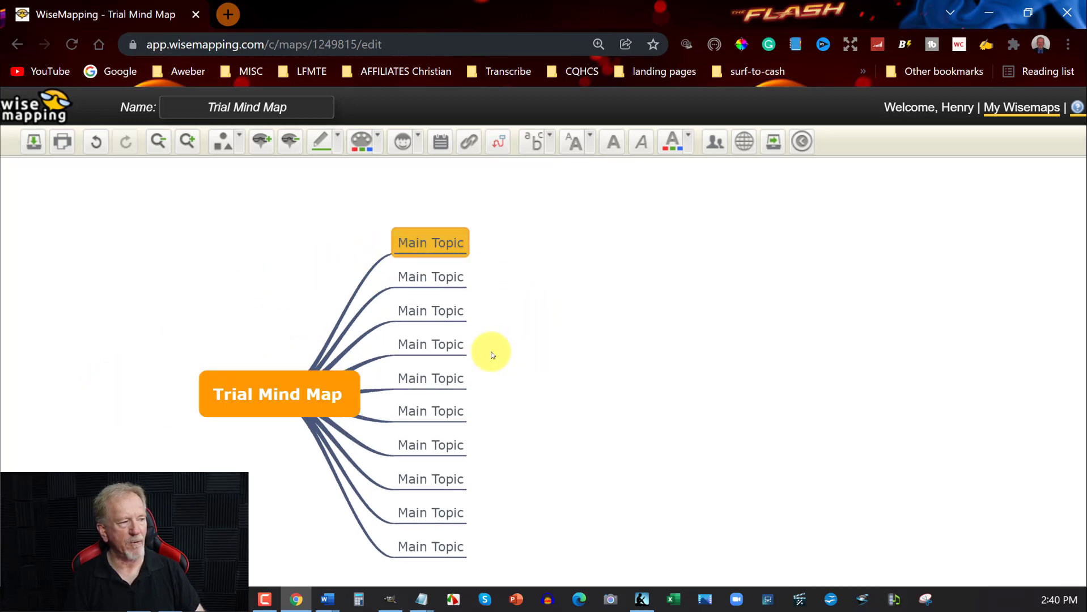
Step: Add two more main topics and move them to the right side as well
left_click(236, 380)
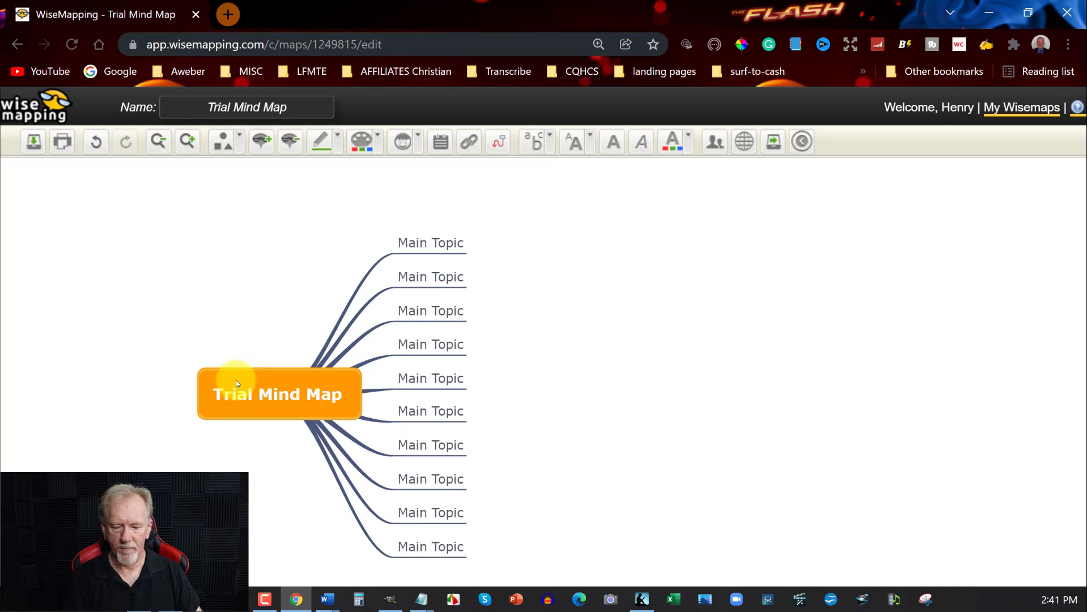
key("Insert")
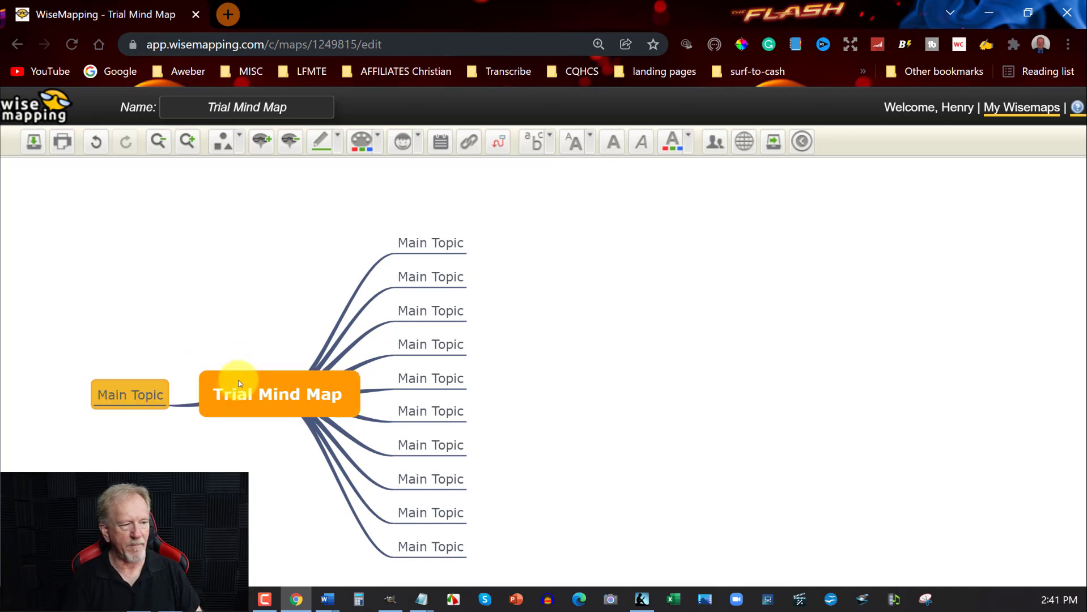
key("Return")
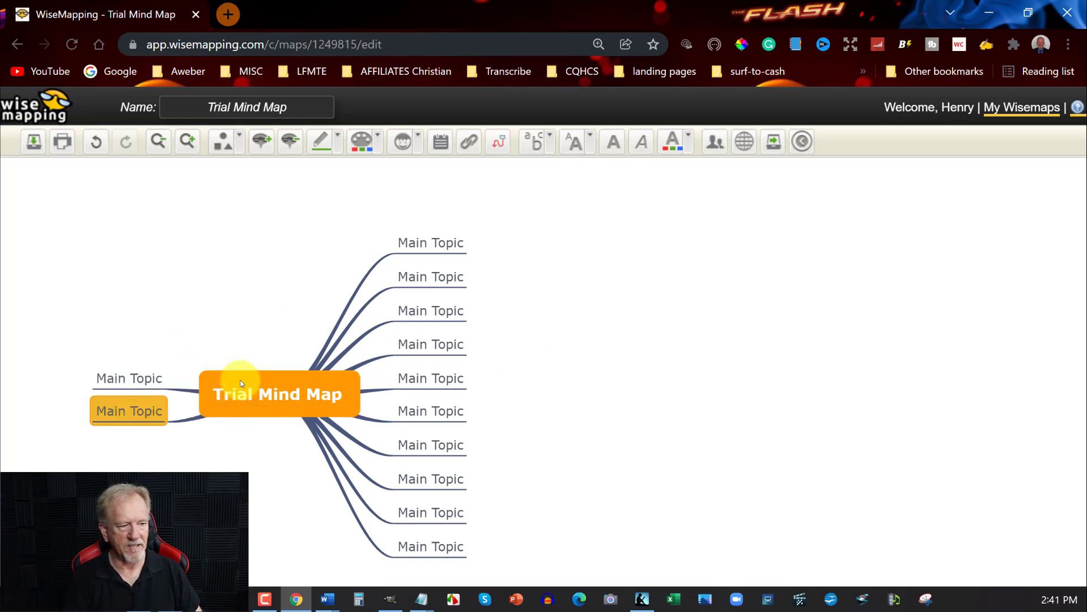
mouse_move(119, 378)
left_mouse_down()
mouse_move(393, 206)
mouse_move(368, 218)
left_mouse_up()
mouse_move(112, 389)
left_mouse_down()
mouse_move(346, 211)
mouse_move(405, 200)
left_mouse_up()
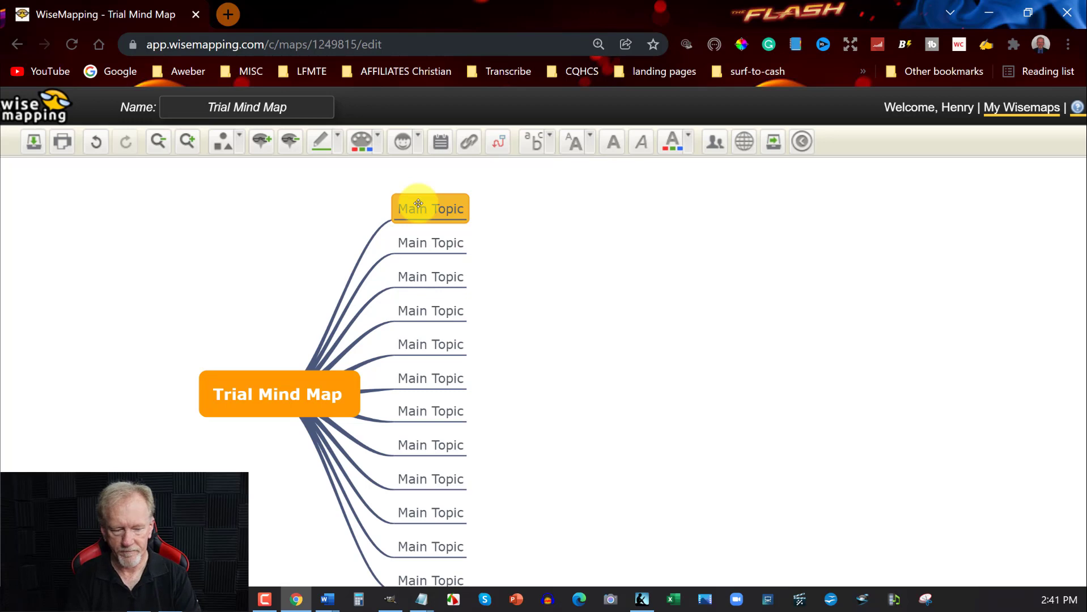
Step: Rename the top topics to Introduction, Lesson 1 and Lesson 2, continuing down the list
key("BackSpace")
type("Inf")
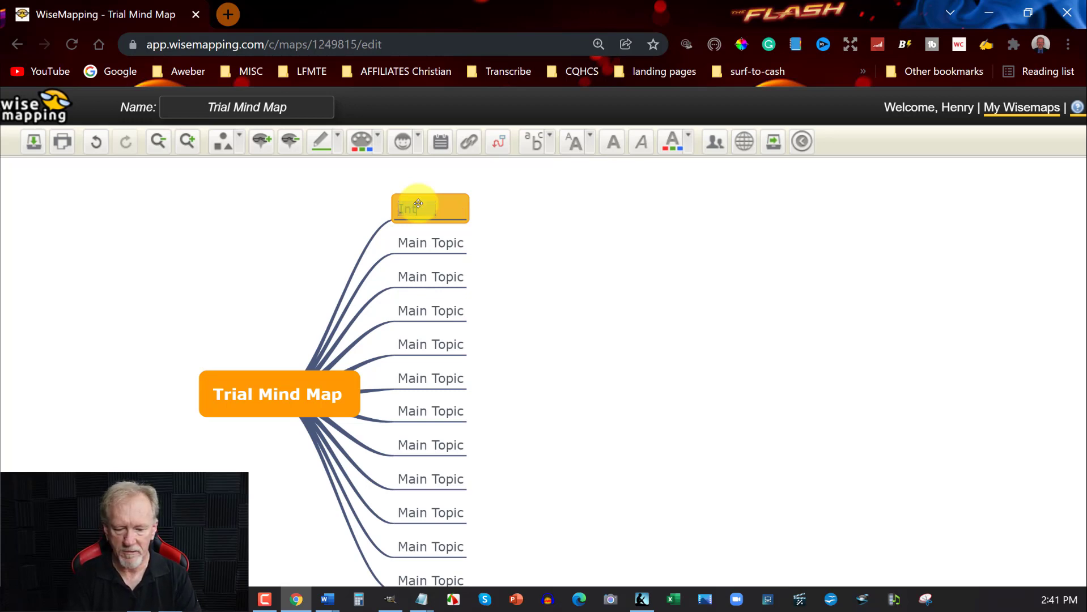
type("roductio")
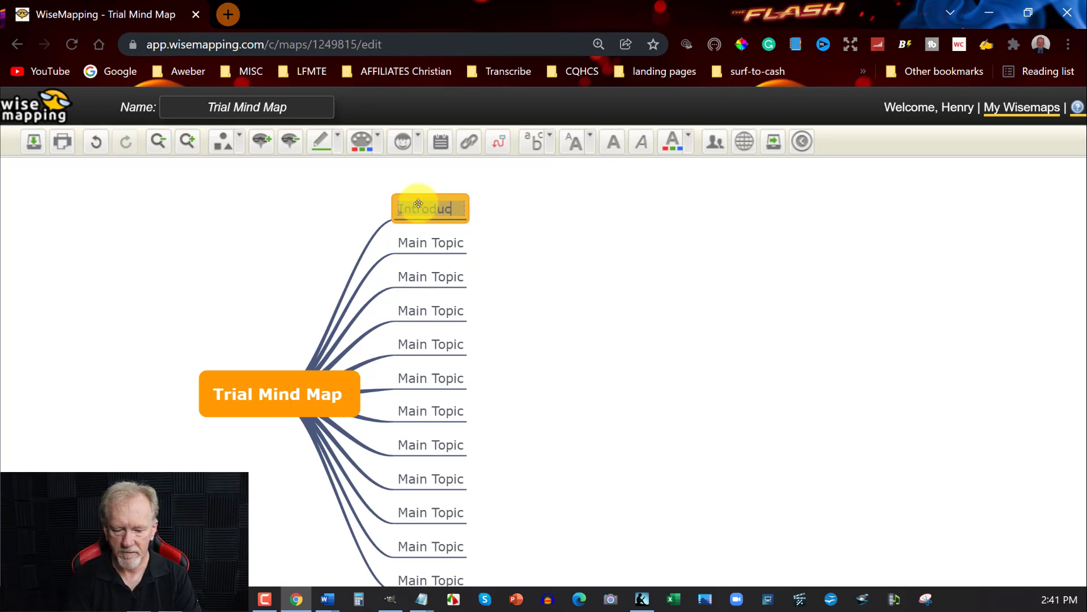
type("n")
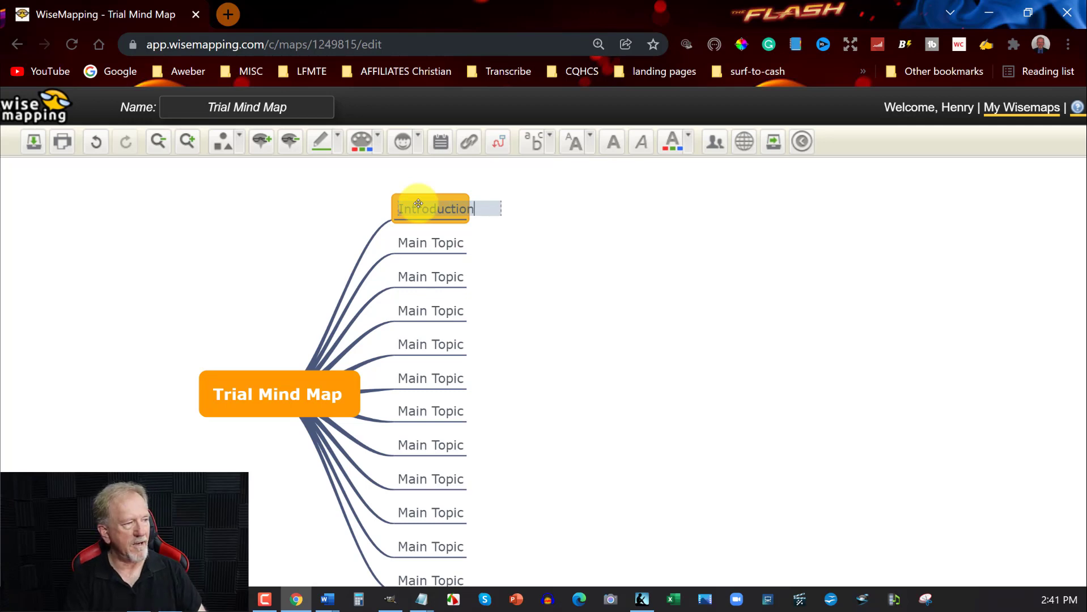
left_click(406, 243)
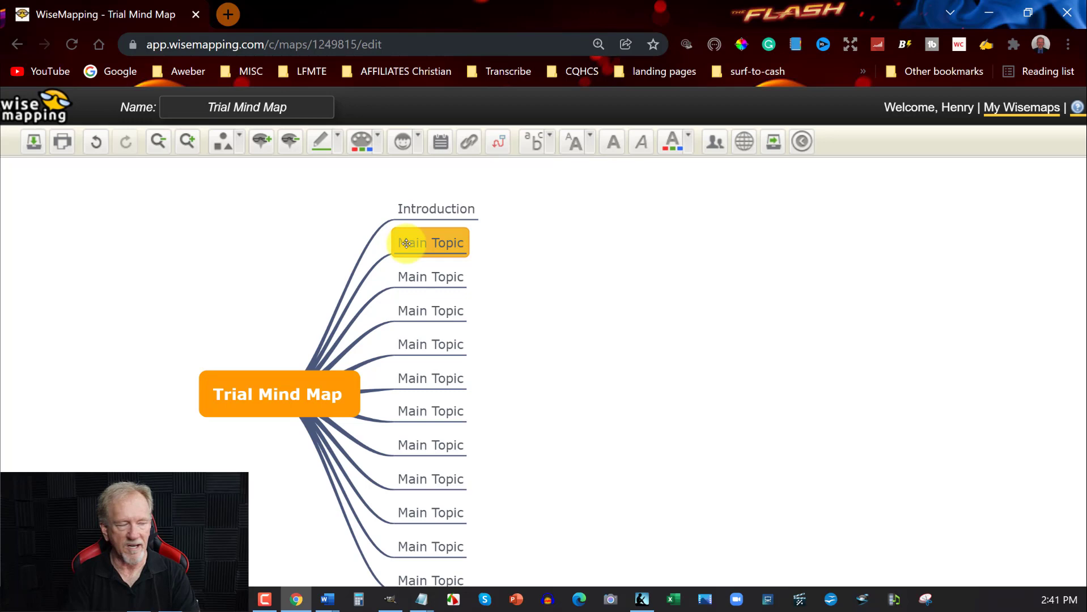
double_click(405, 243)
type("Lesso")
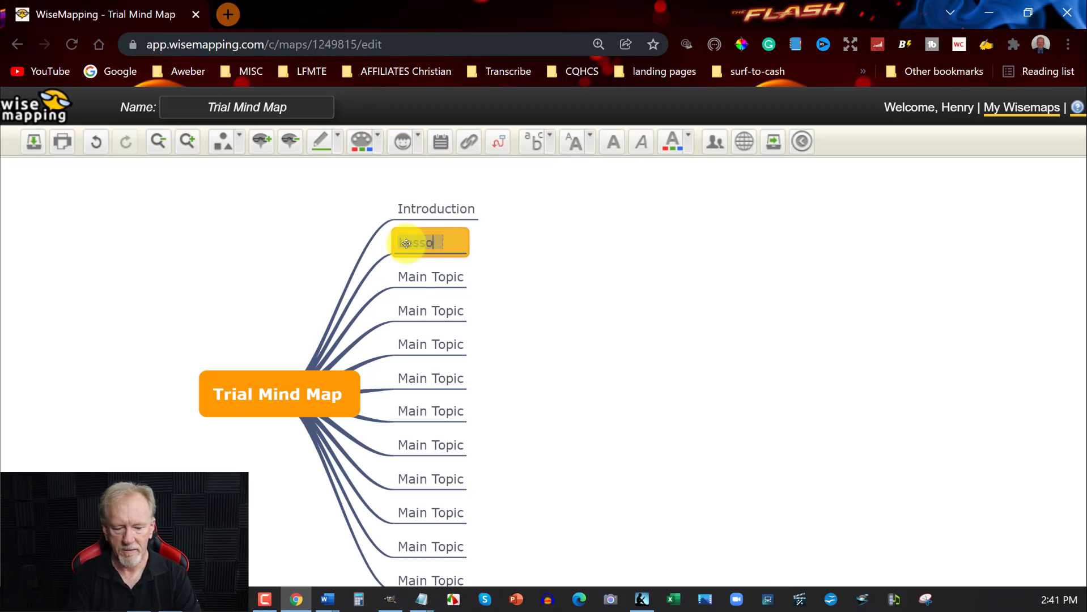
type("n 1")
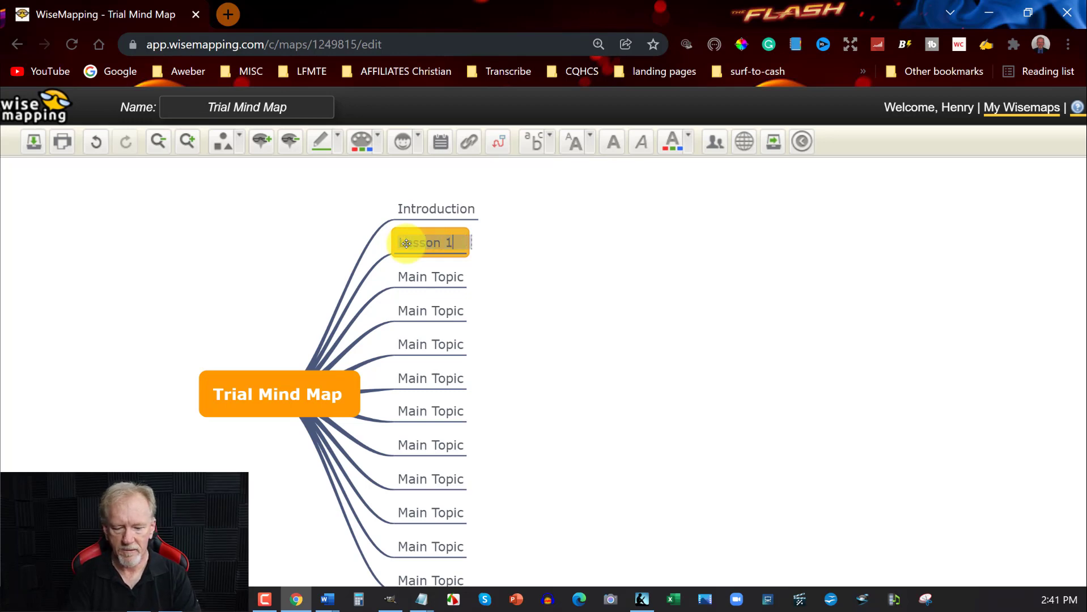
left_click(415, 280)
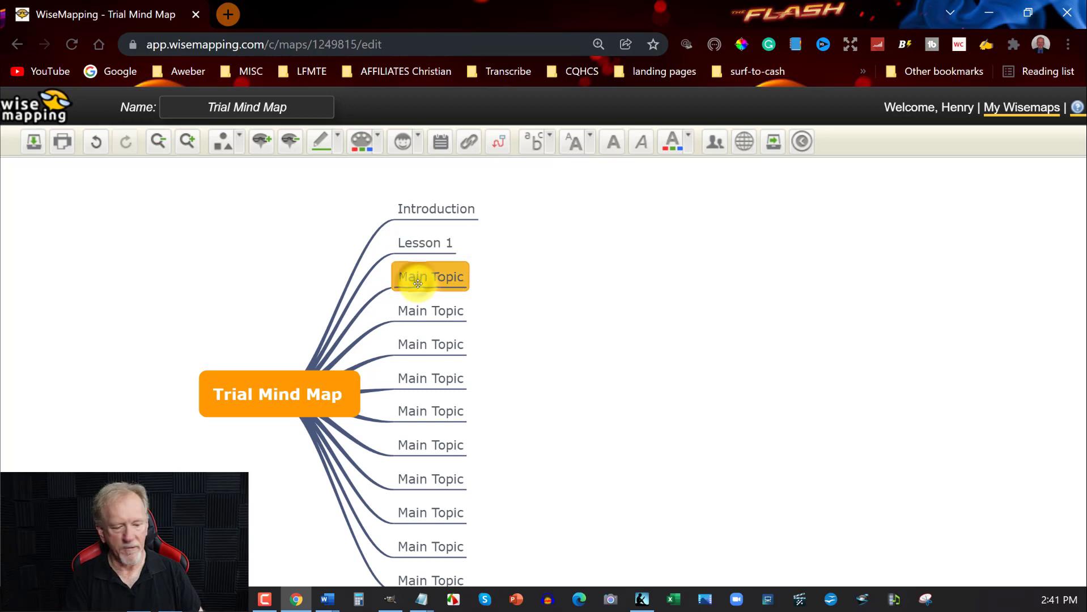
type("Lesso")
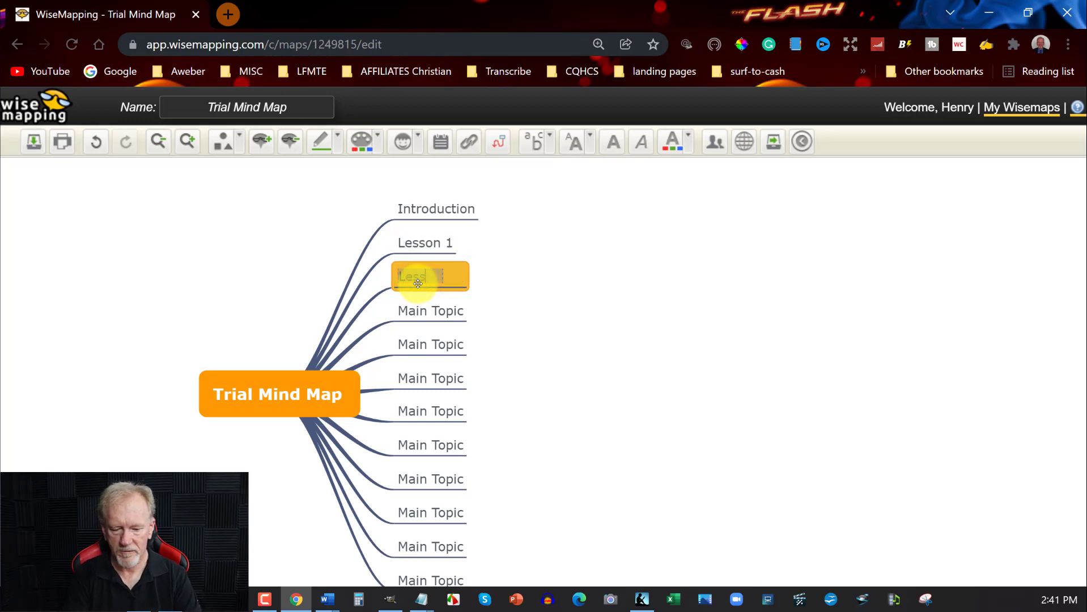
type("n ")
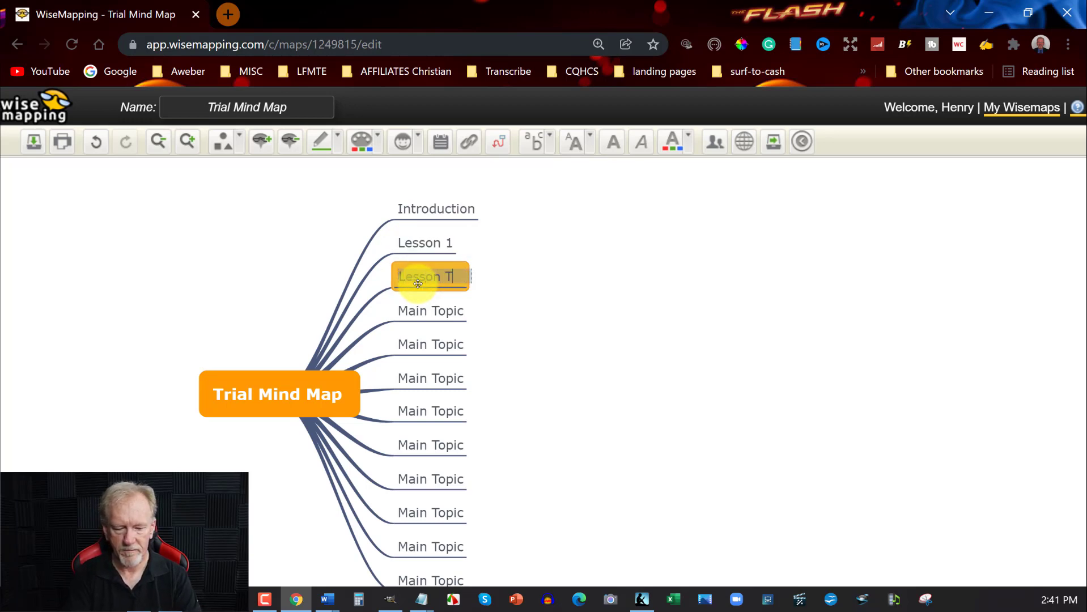
type("2")
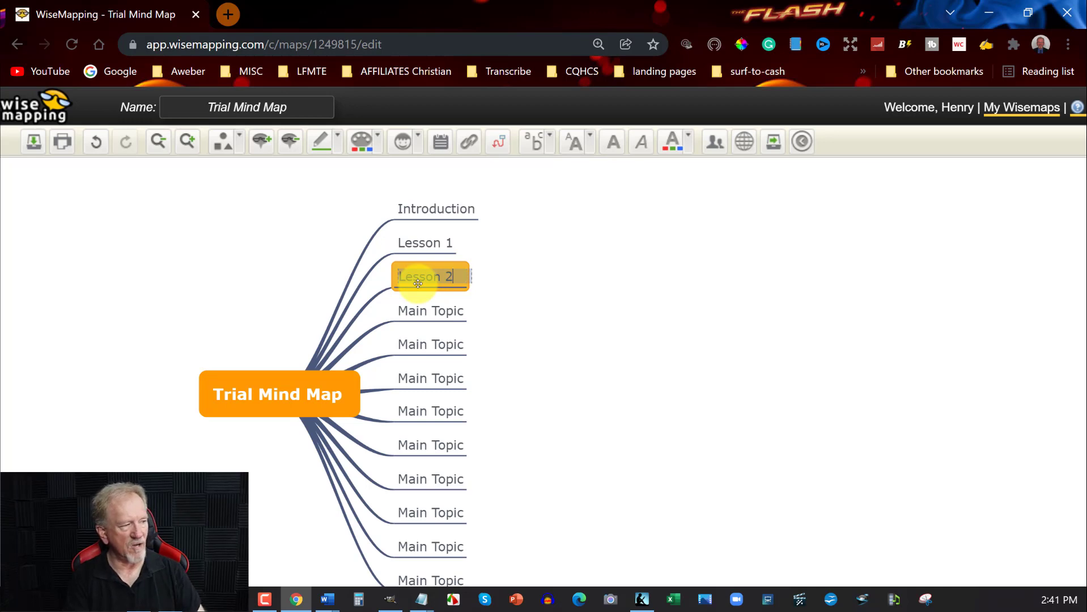
left_click(425, 308)
double_click(426, 301)
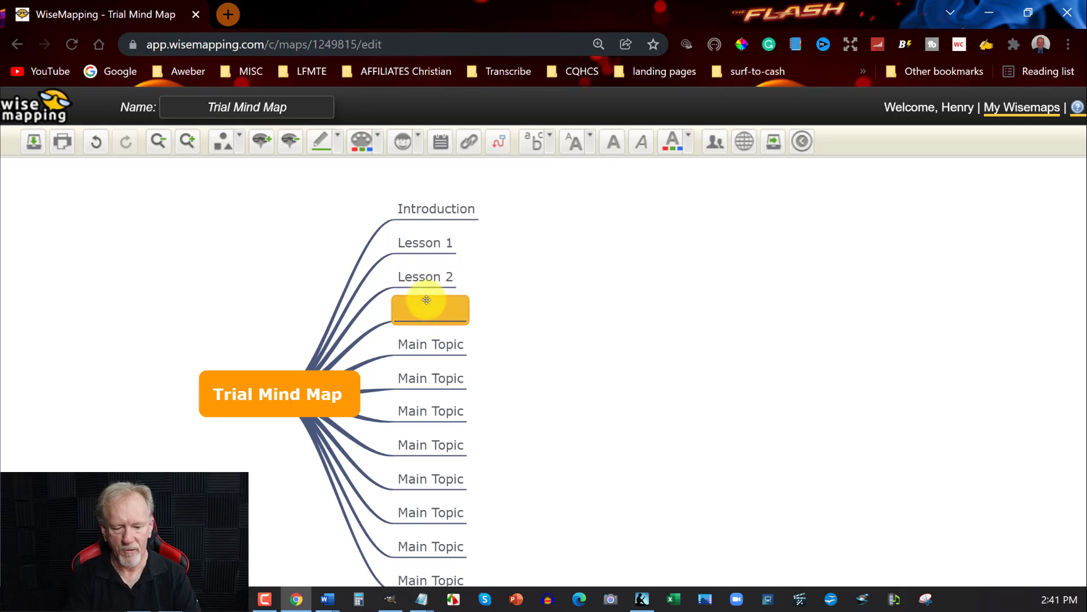
type("Lesson 3")
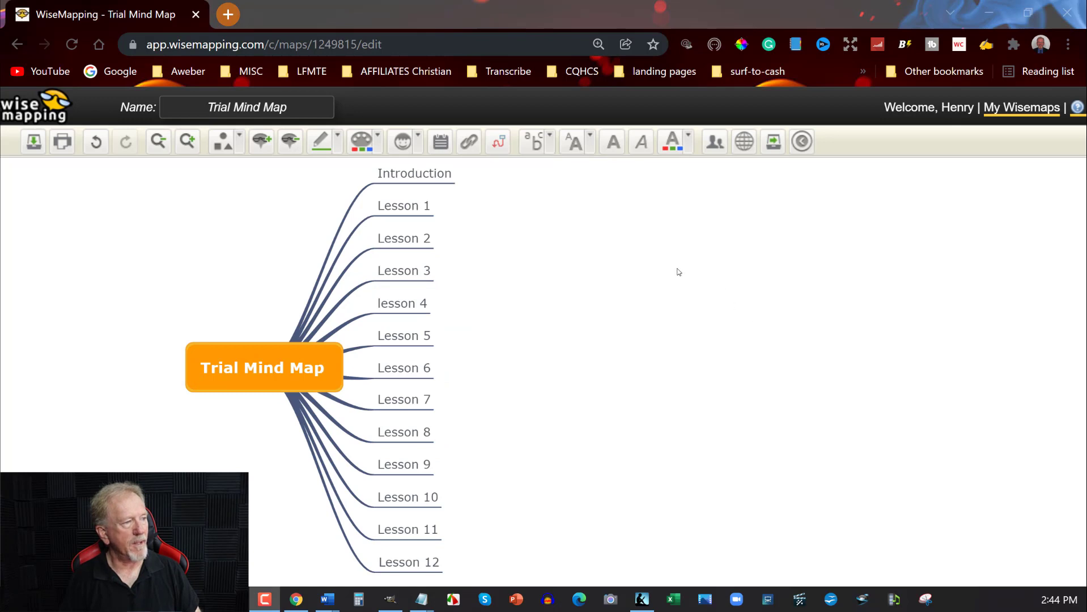
Step: Select Introduction and Lesson 1 through Lesson 12 together
left_click(405, 304)
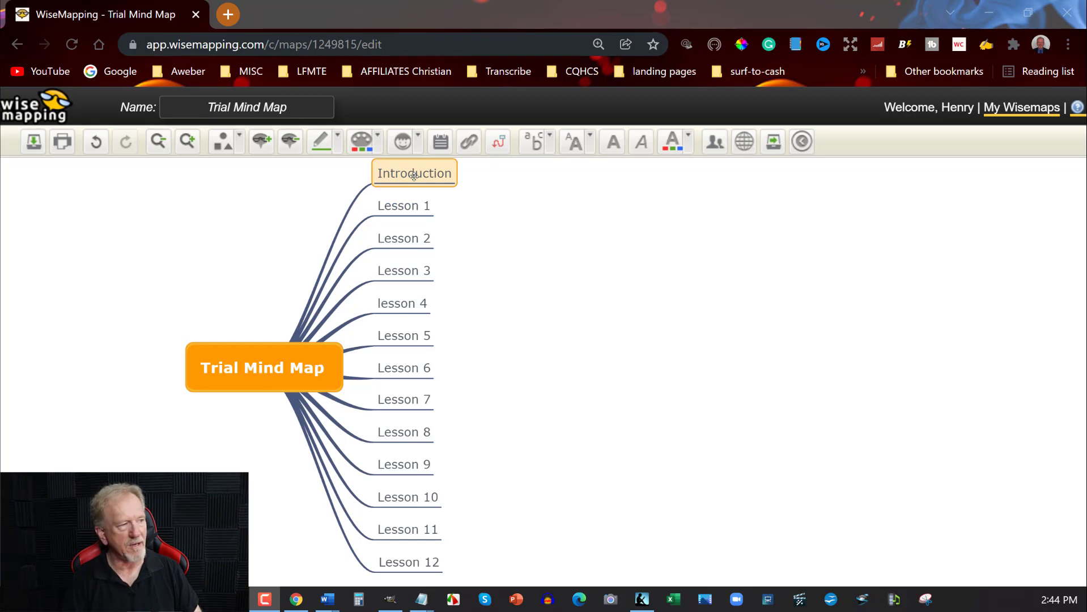
left_click(414, 174)
left_click(403, 205, "ctrl")
left_click(404, 239, "ctrl")
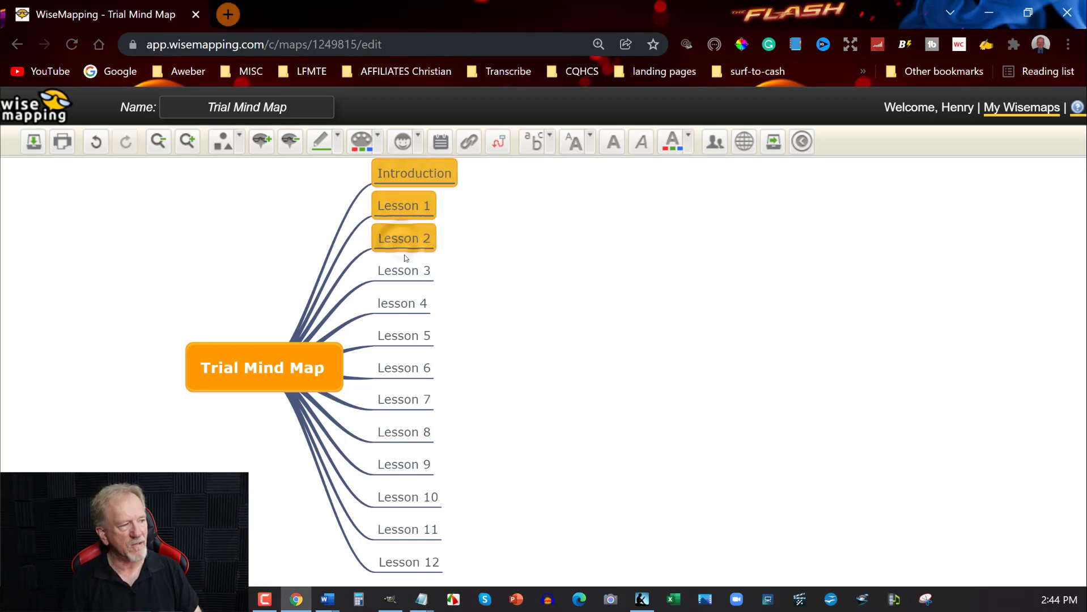
left_click(404, 270, "ctrl")
left_click(402, 303, "ctrl")
left_click(404, 336, "ctrl")
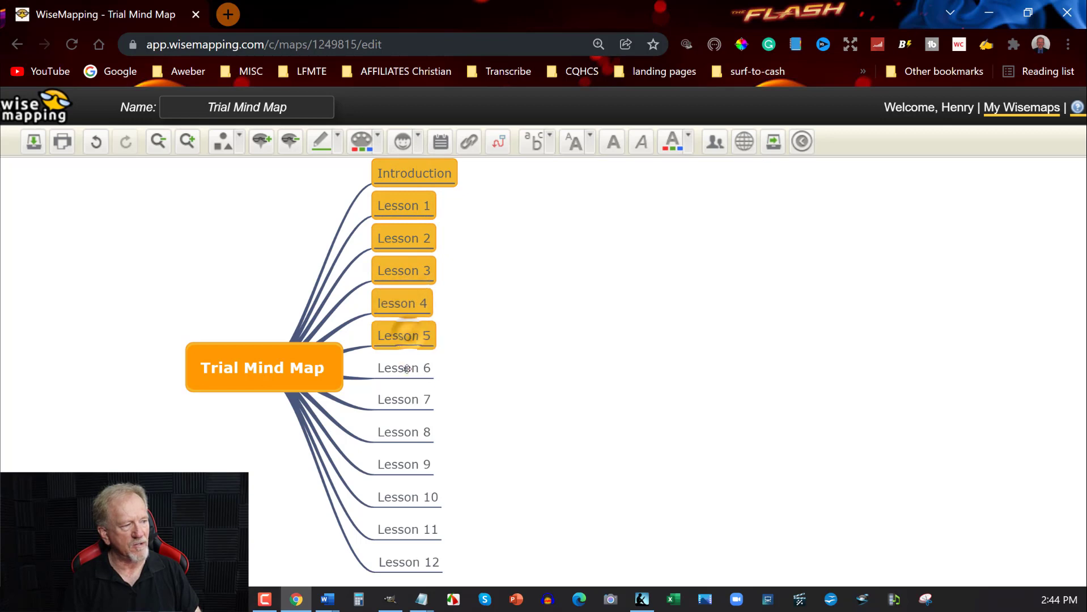
left_click(405, 368, "ctrl")
left_click(405, 399, "ctrl")
left_click(406, 432, "ctrl")
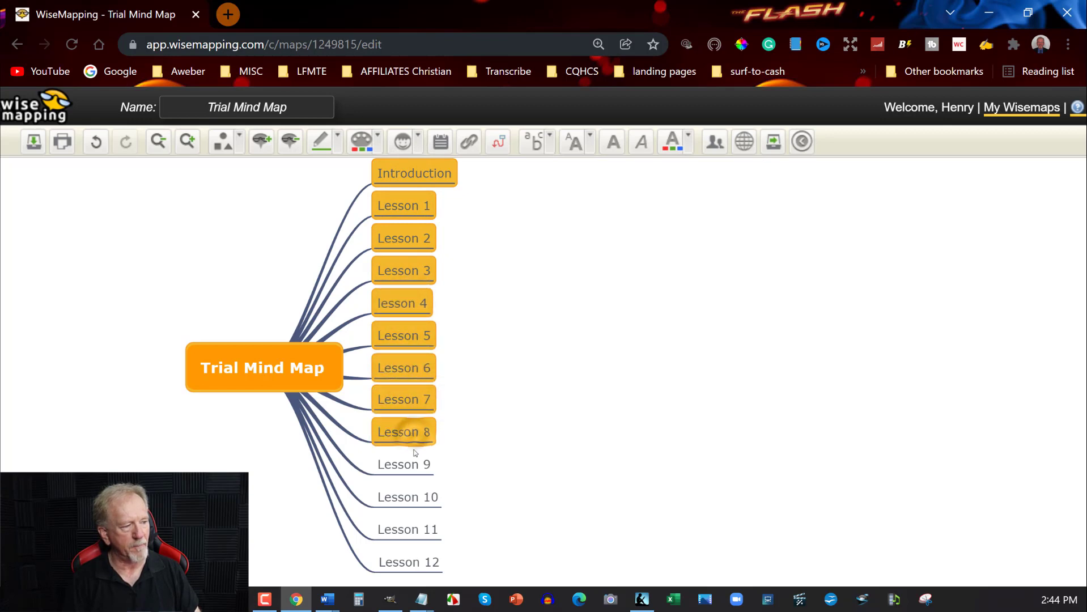
left_click(403, 464, "ctrl")
left_click(406, 497, "ctrl")
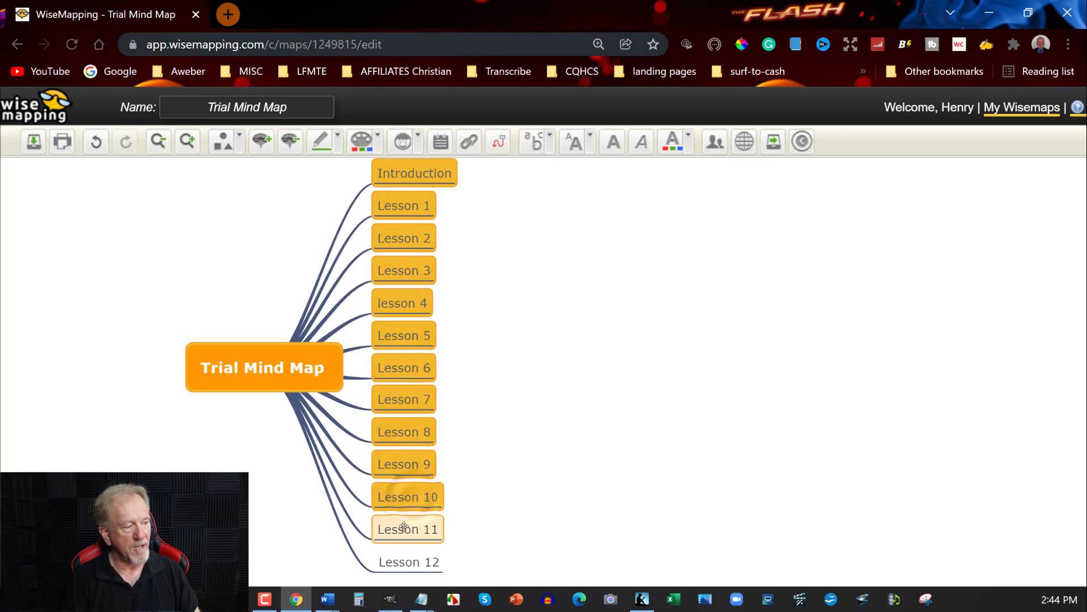
left_click(405, 528, "ctrl")
left_click(406, 561, "ctrl")
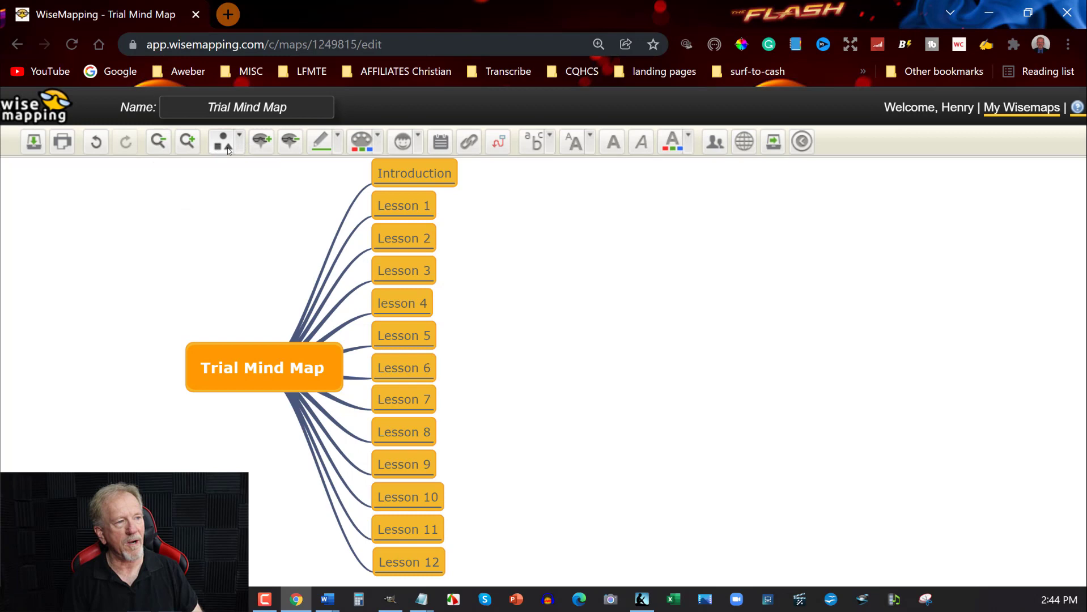
Step: Make all selected topics plain square-cornered rectangles
left_click(228, 150)
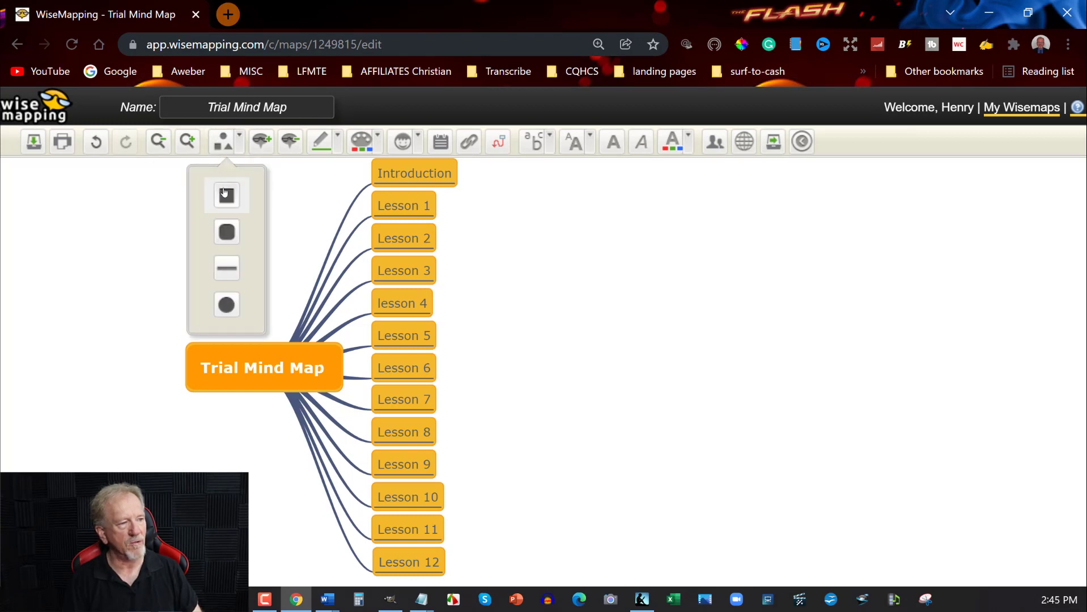
left_click(224, 193)
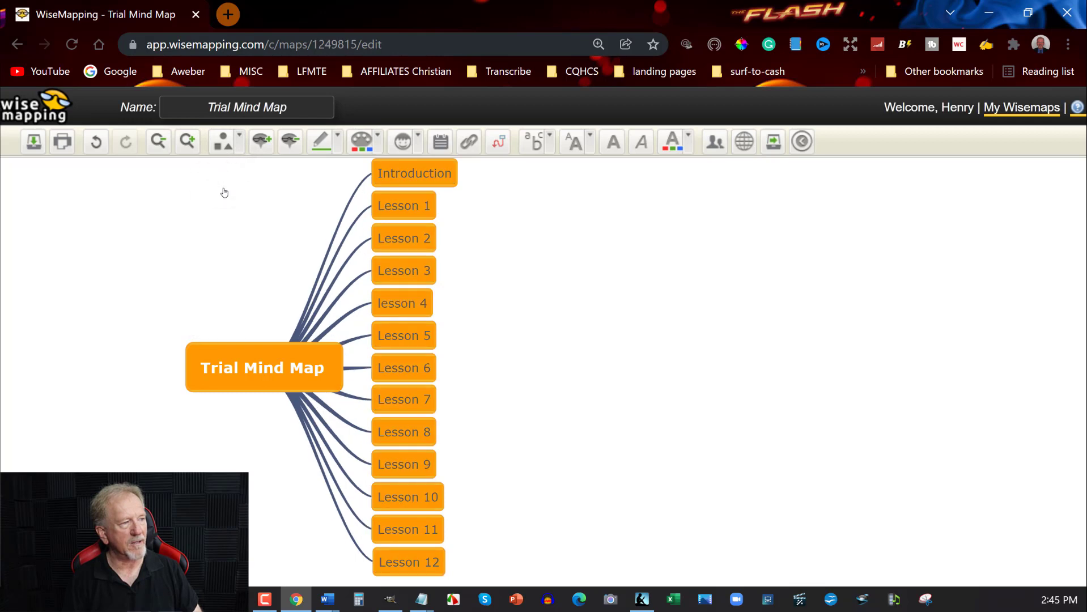
left_click(482, 251)
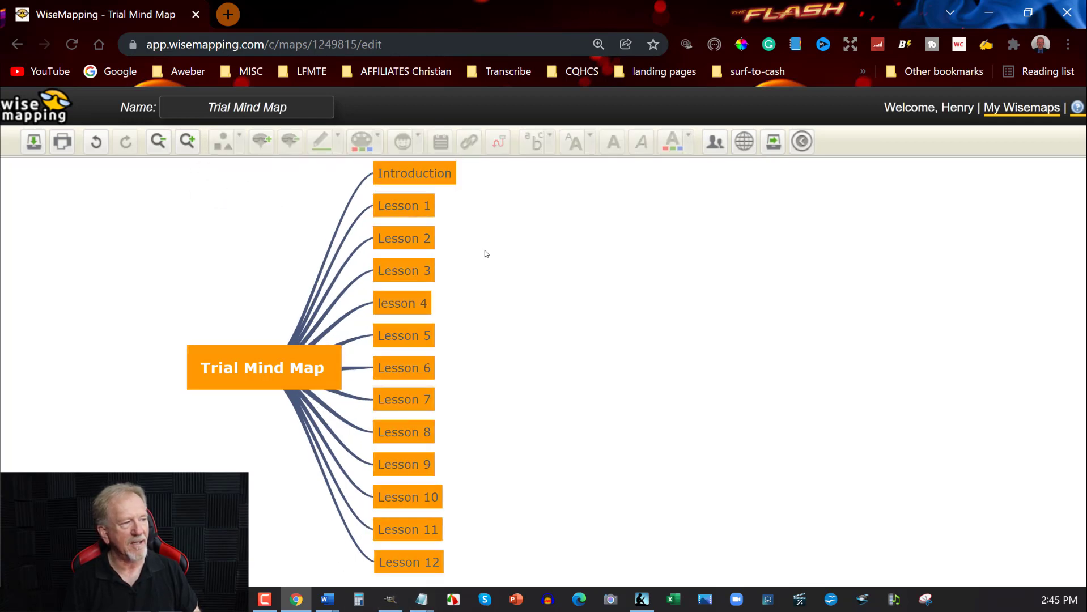
left_click(417, 206)
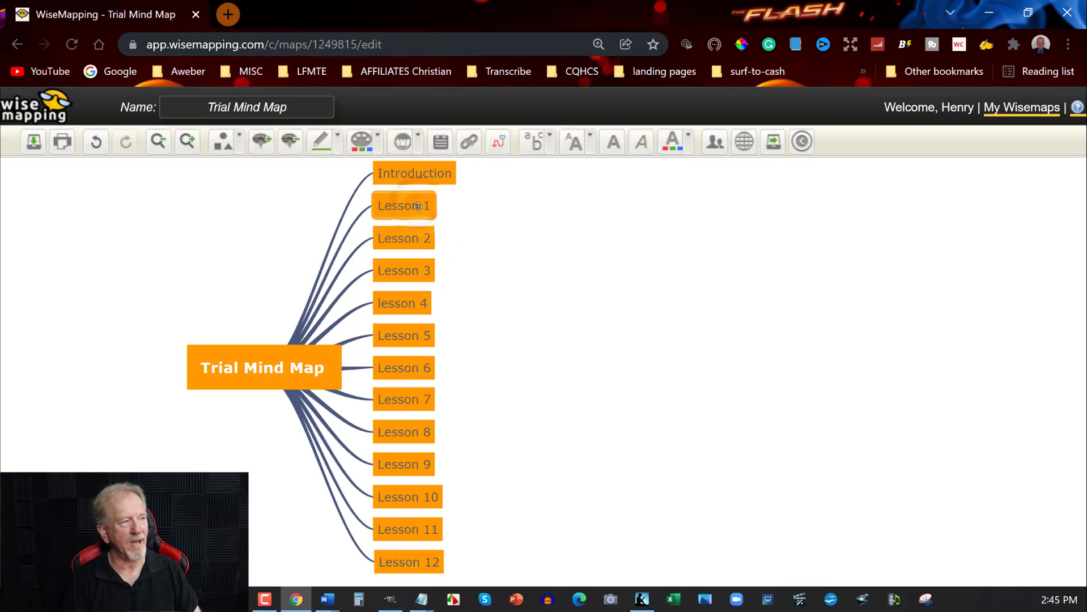
left_click(360, 149)
left_click(305, 218)
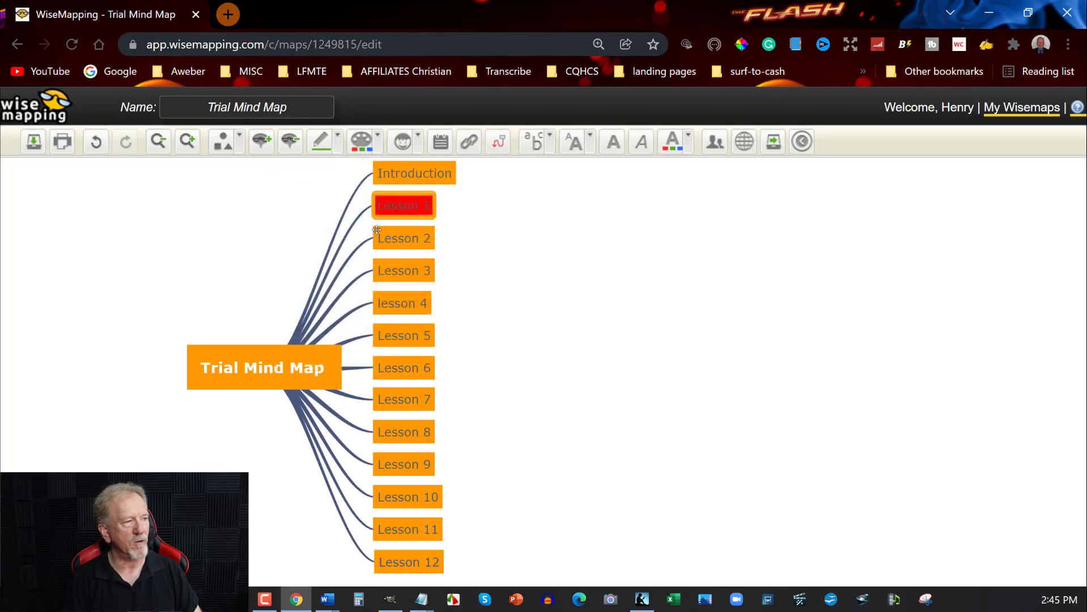
left_click(400, 238)
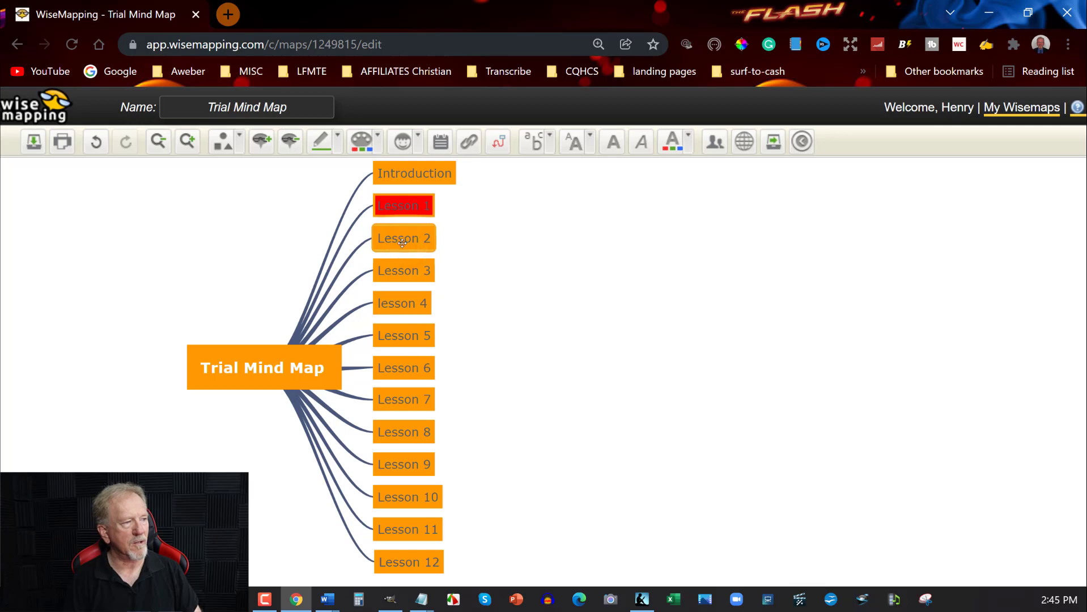
left_click(322, 141)
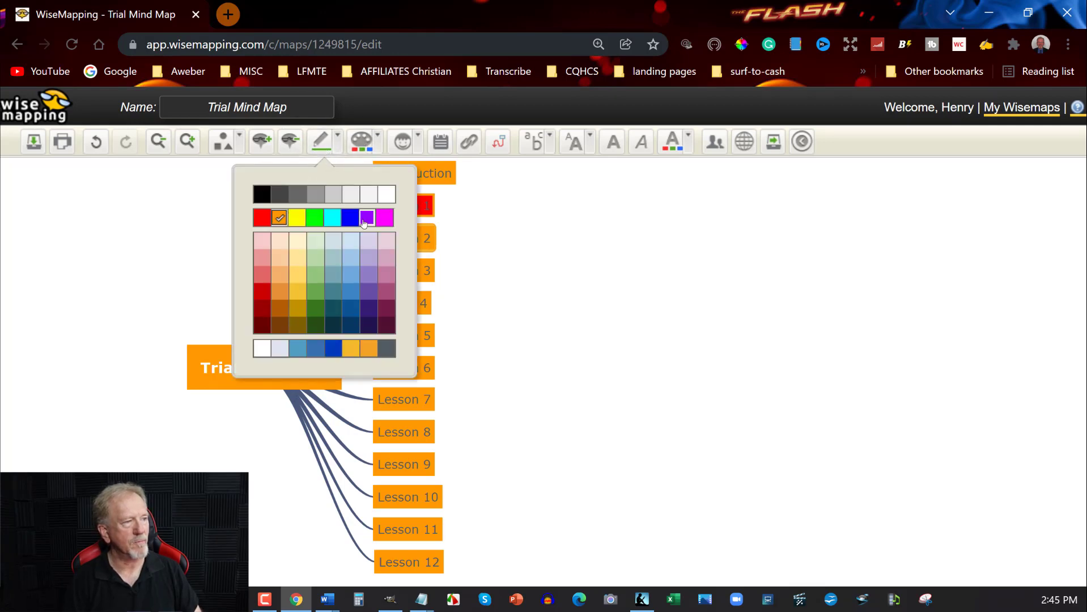
left_click(349, 310)
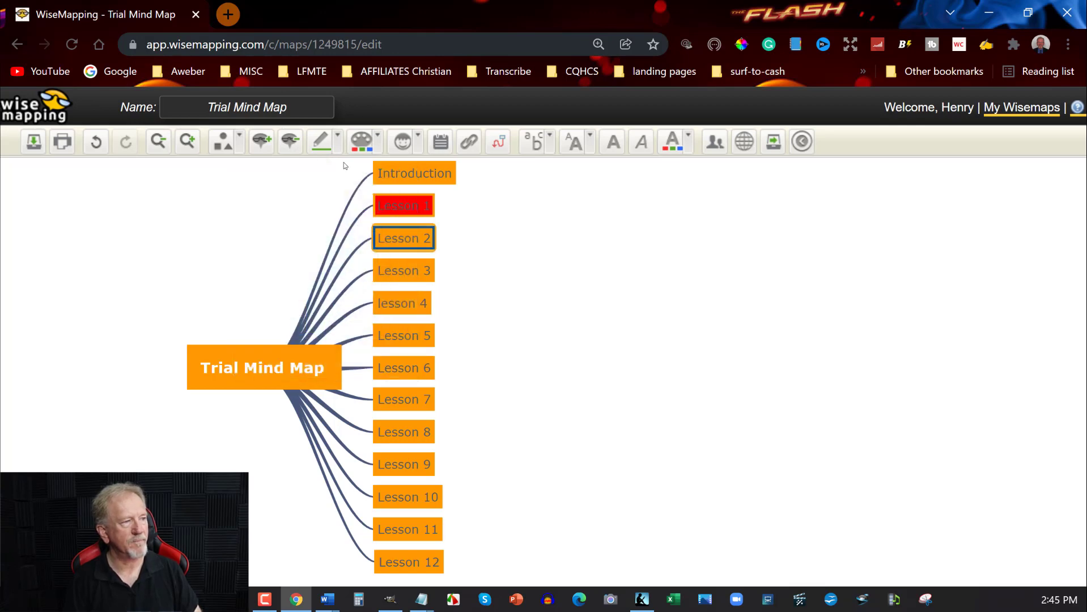
left_click(361, 138)
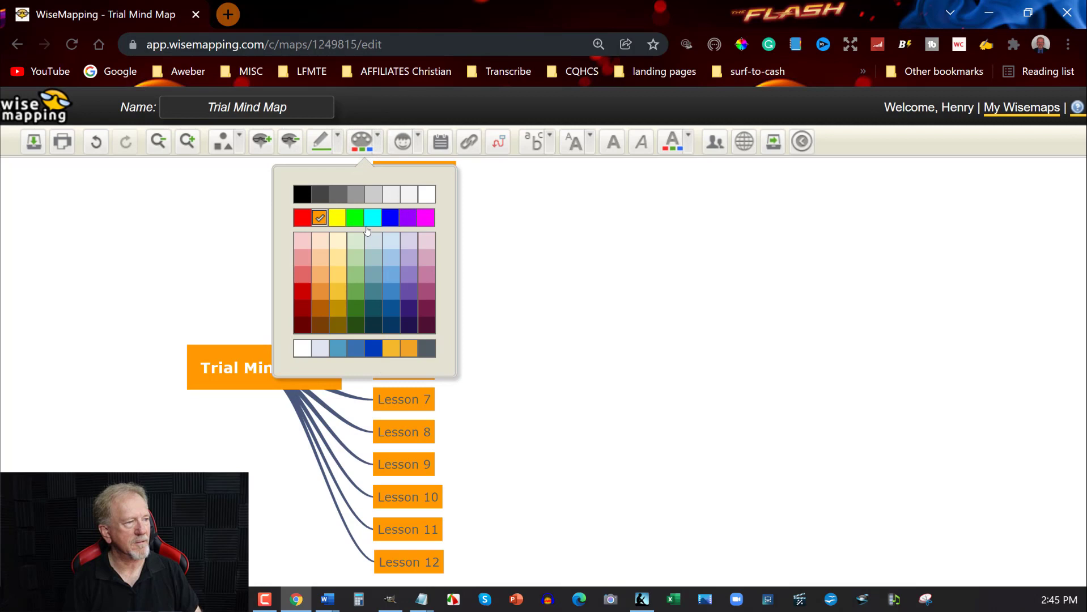
left_click(390, 291)
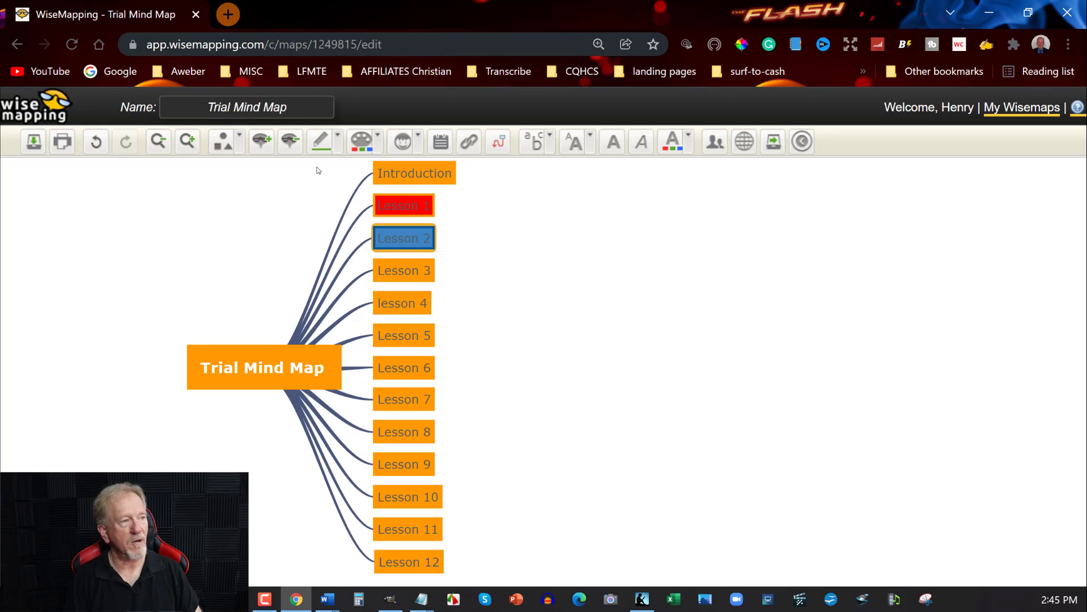
left_click(97, 142)
left_click(97, 141)
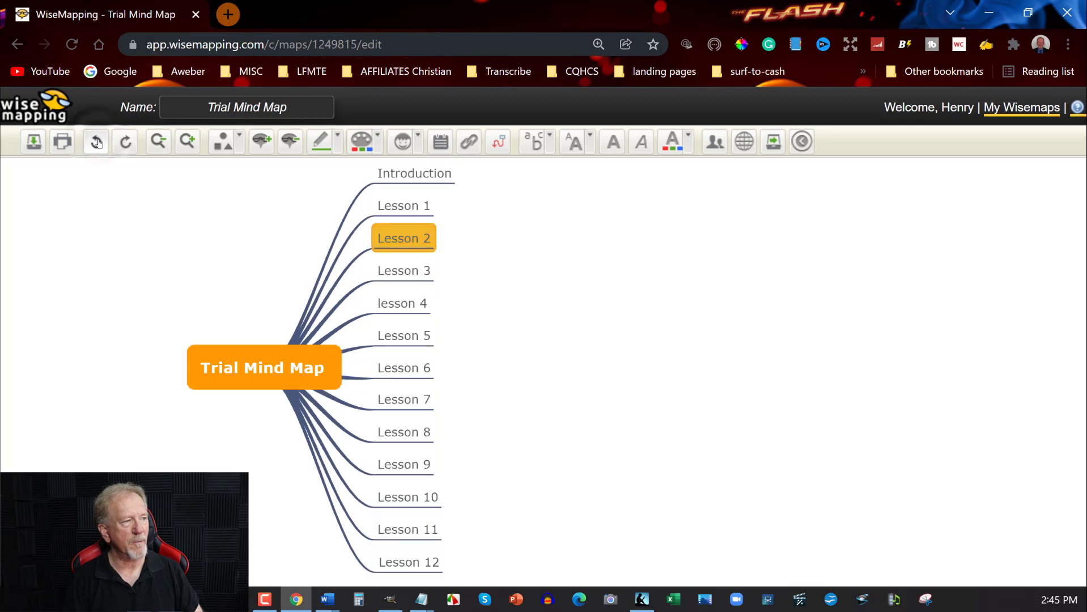
left_click(126, 142)
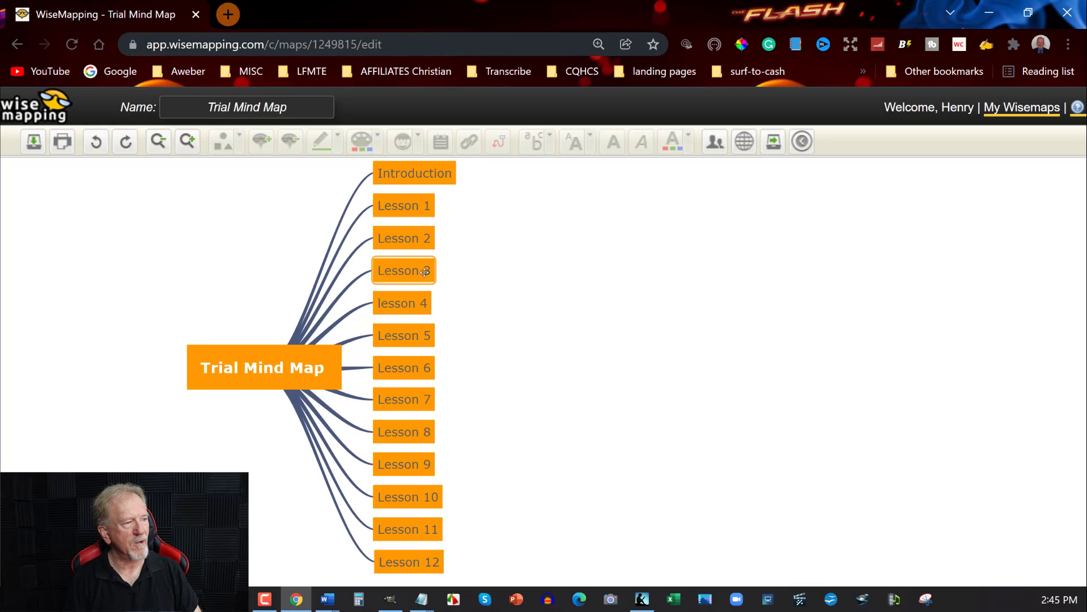
Step: Add four Sub Topic children under lesson 4
left_click(417, 306)
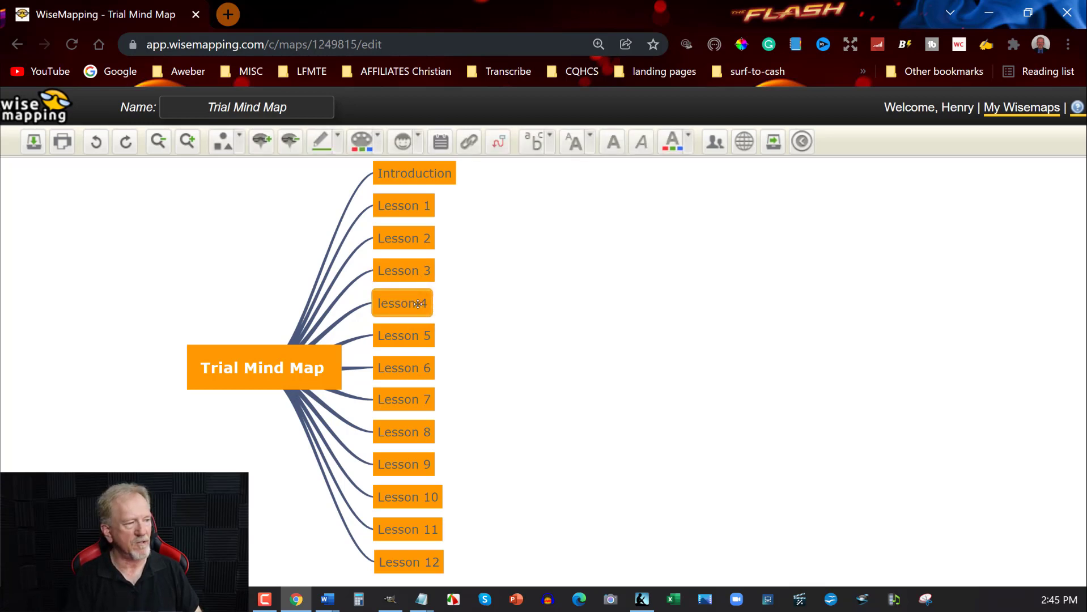
key("Tab")
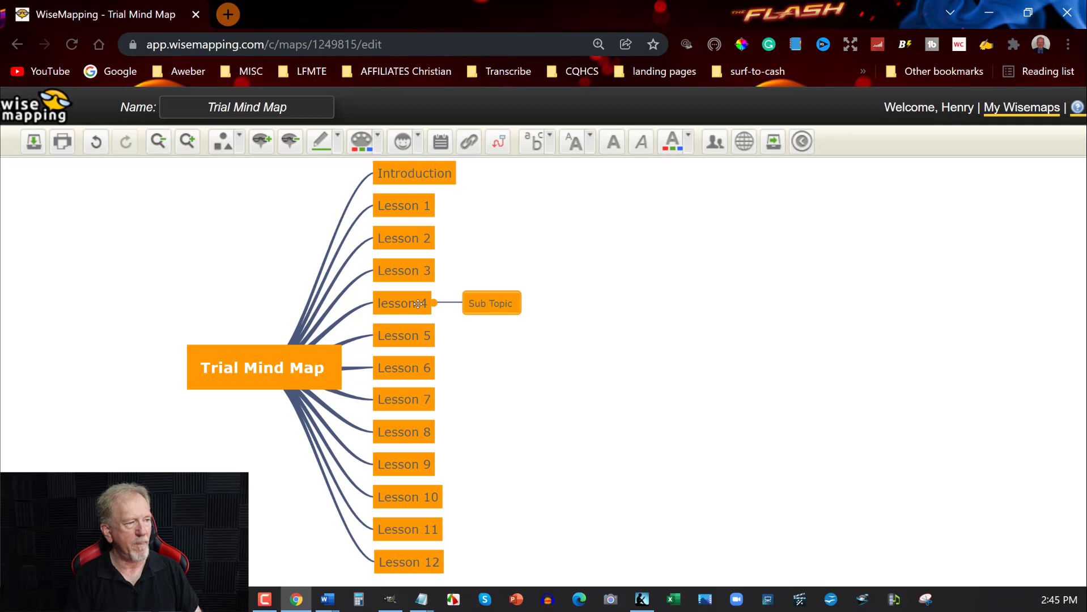
left_click(417, 303)
key("Tab")
left_click(417, 304)
key("Tab")
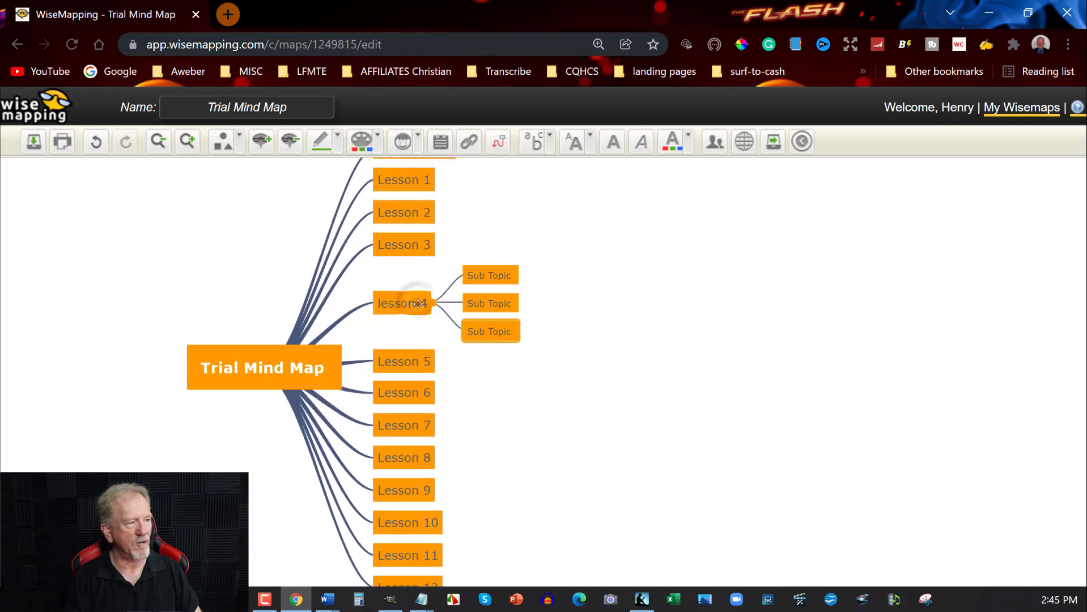
left_click(417, 303)
key("Tab")
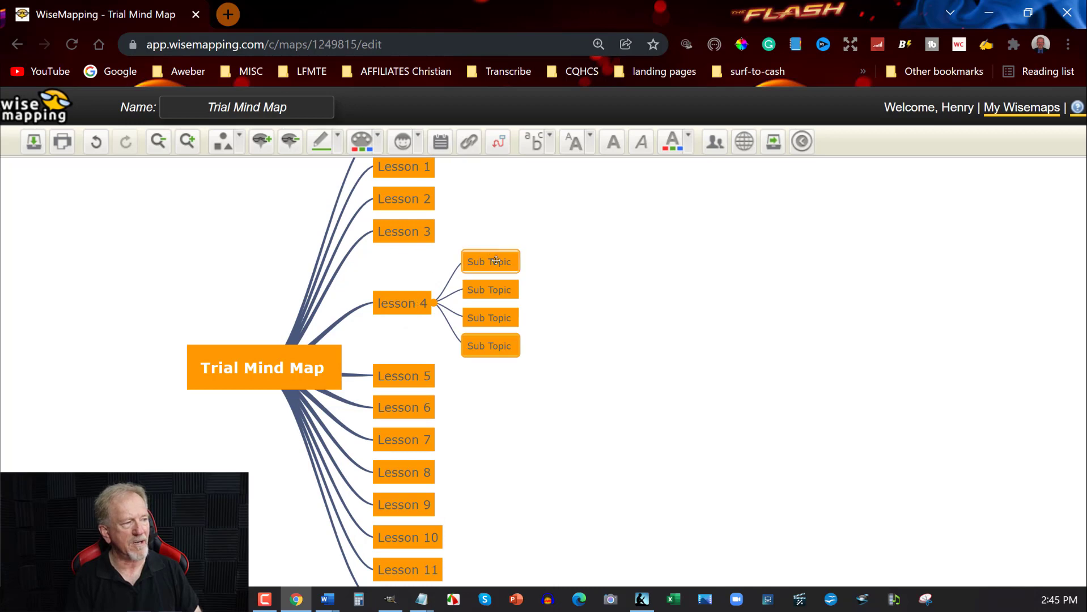
Step: Select all four Sub Topics under lesson 4 together
left_click(496, 262)
double_click(496, 261)
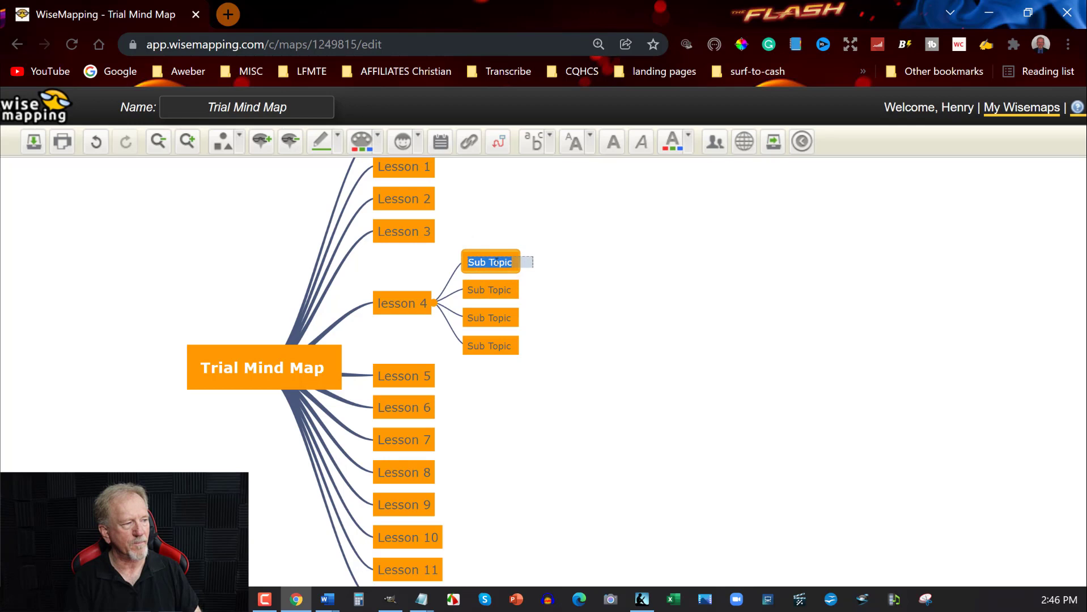
left_click(476, 288)
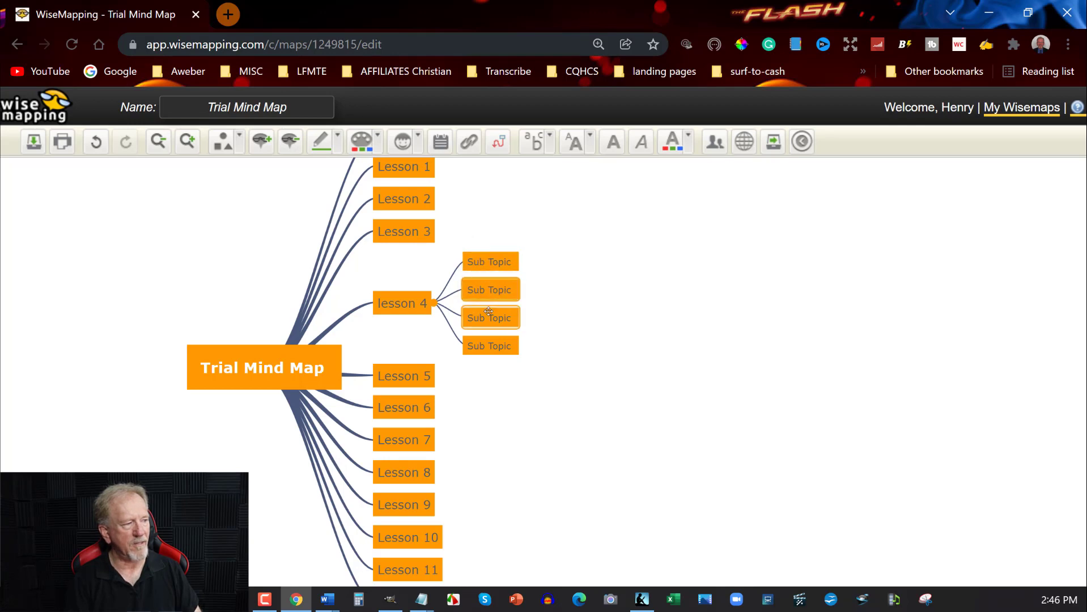
left_click(490, 260)
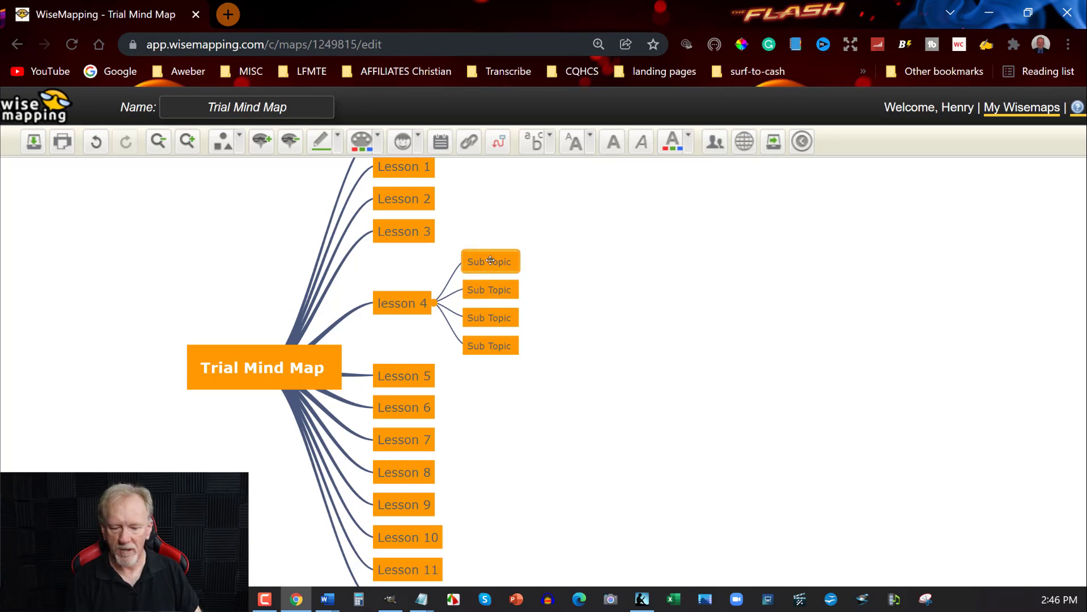
left_click(487, 289, "ctrl")
left_click(486, 316, "ctrl")
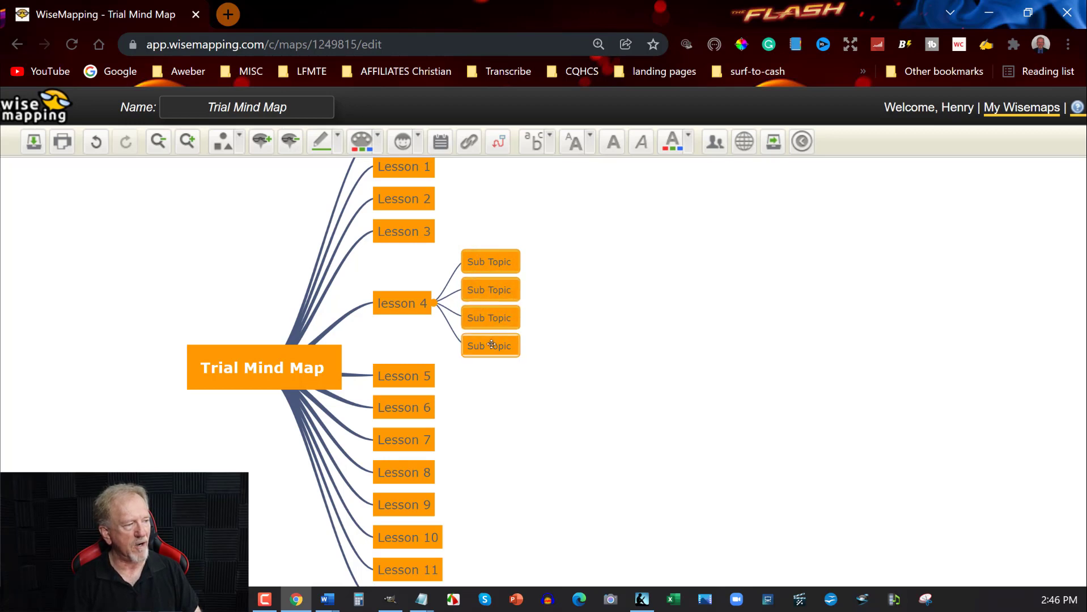
left_click(491, 344, "ctrl")
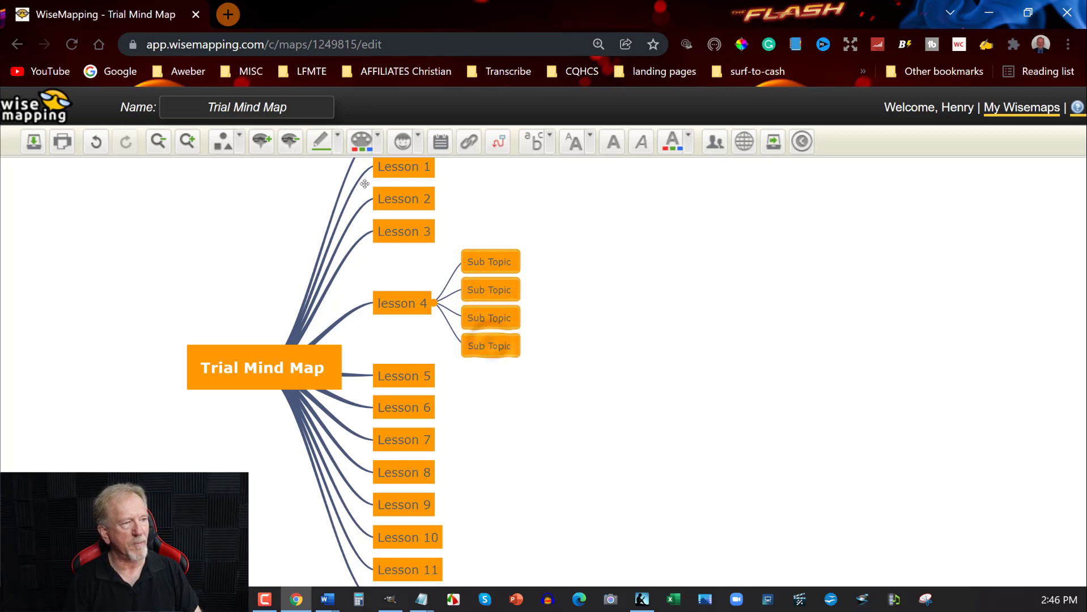
Step: Give the four Sub Topics a rounded pill shape and a white border
left_click(230, 141)
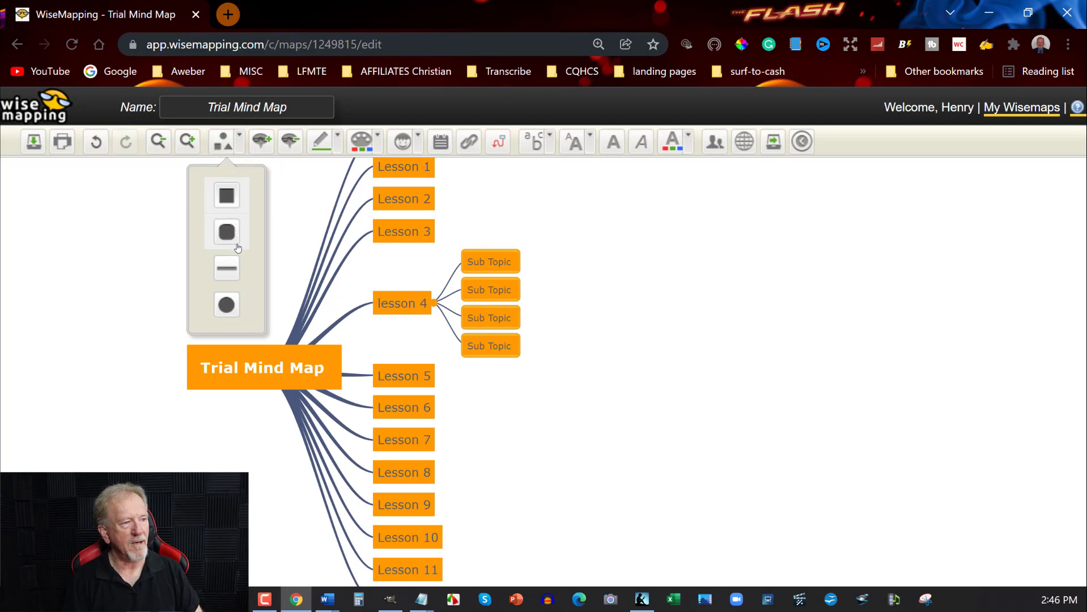
left_click(226, 305)
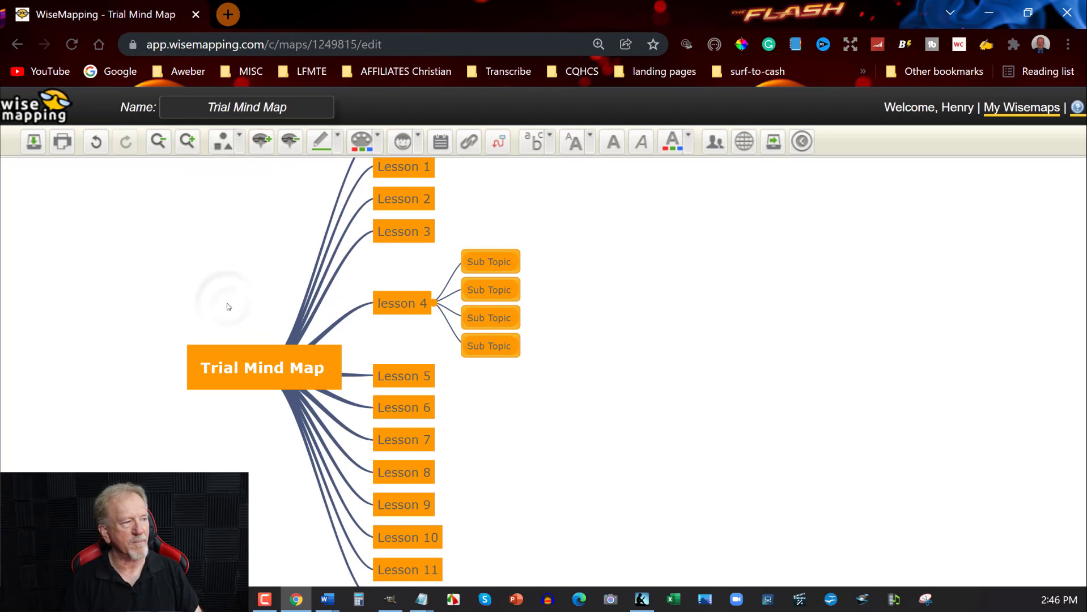
left_click(337, 142)
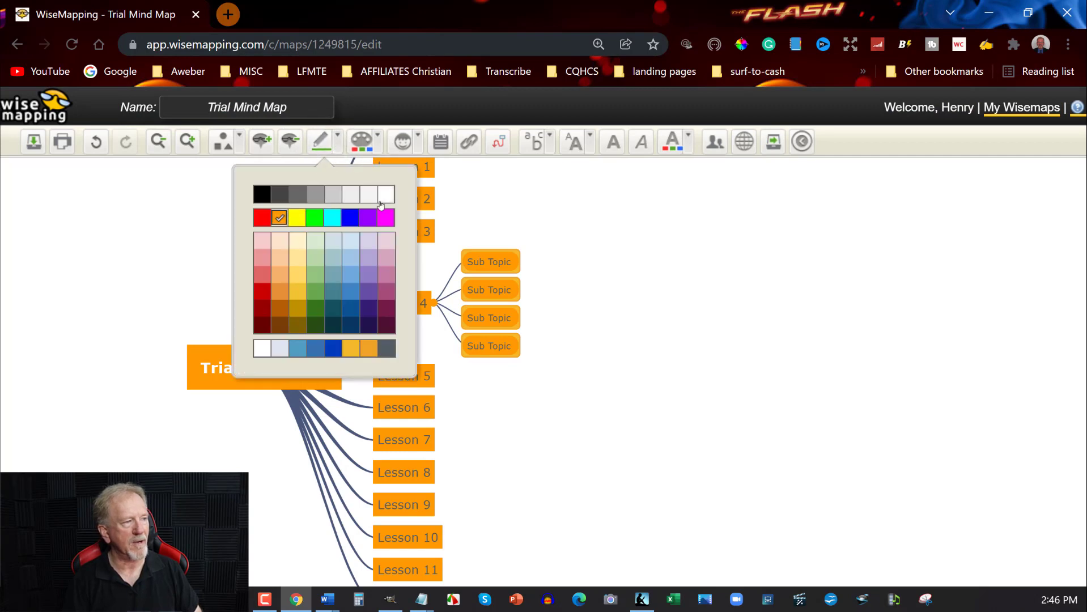
left_click(387, 196)
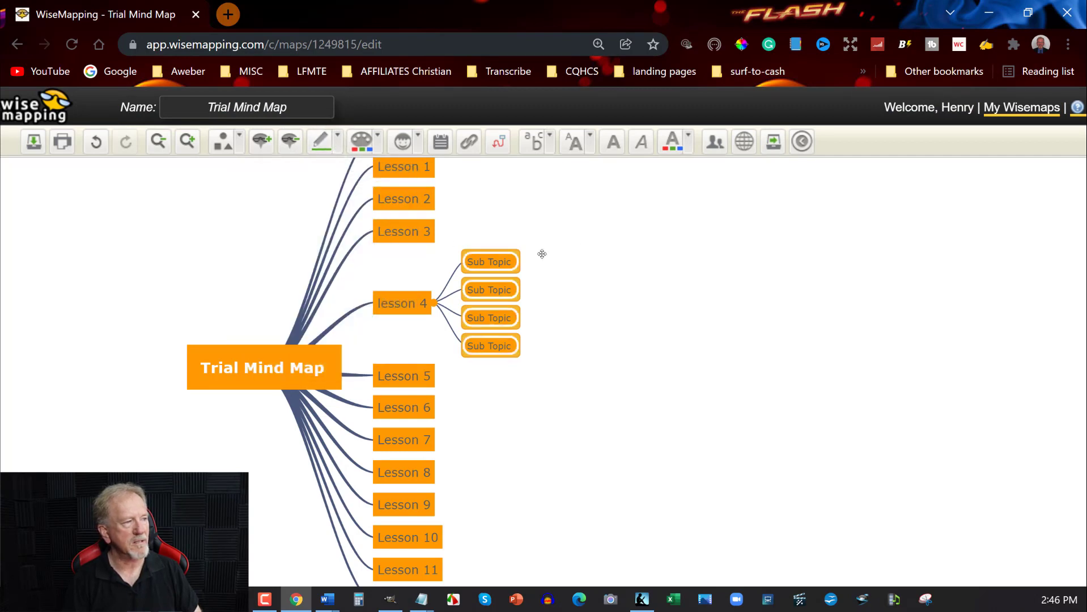
left_click(600, 239)
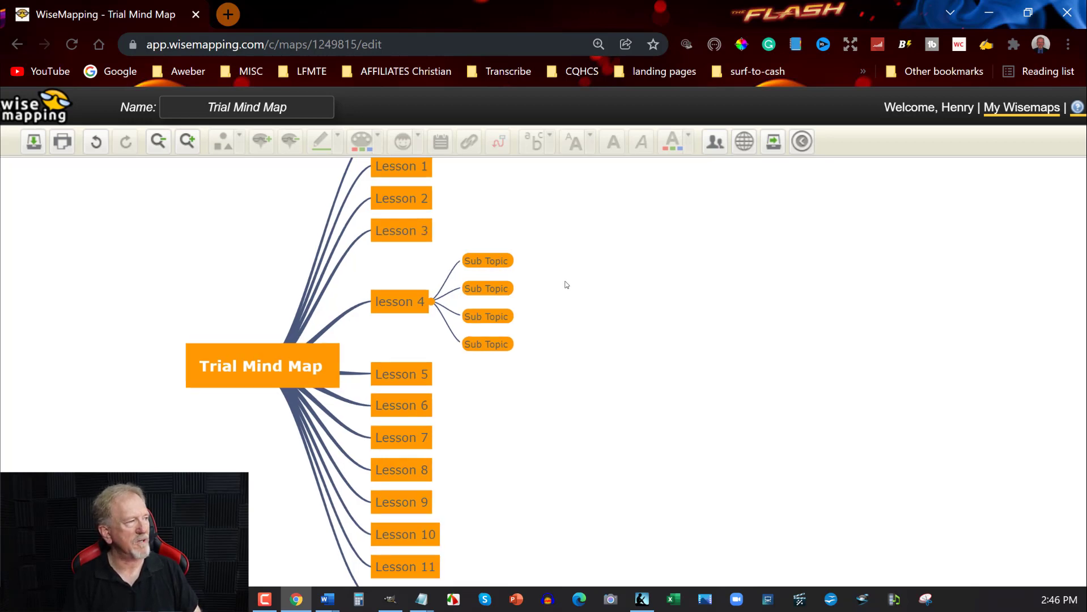
left_click(241, 356)
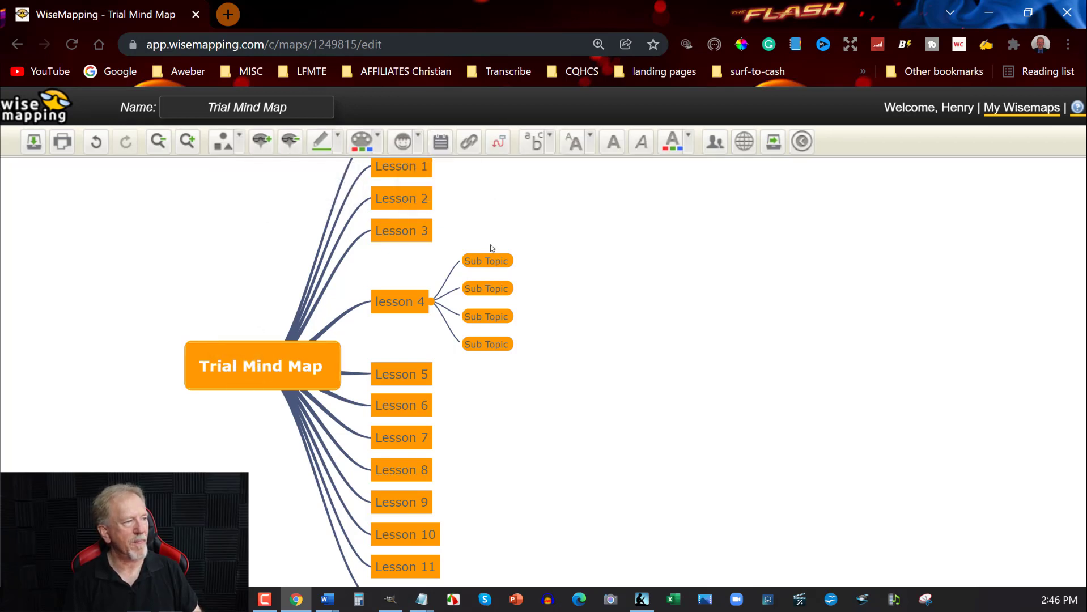
scroll(590, 272, "up", 1)
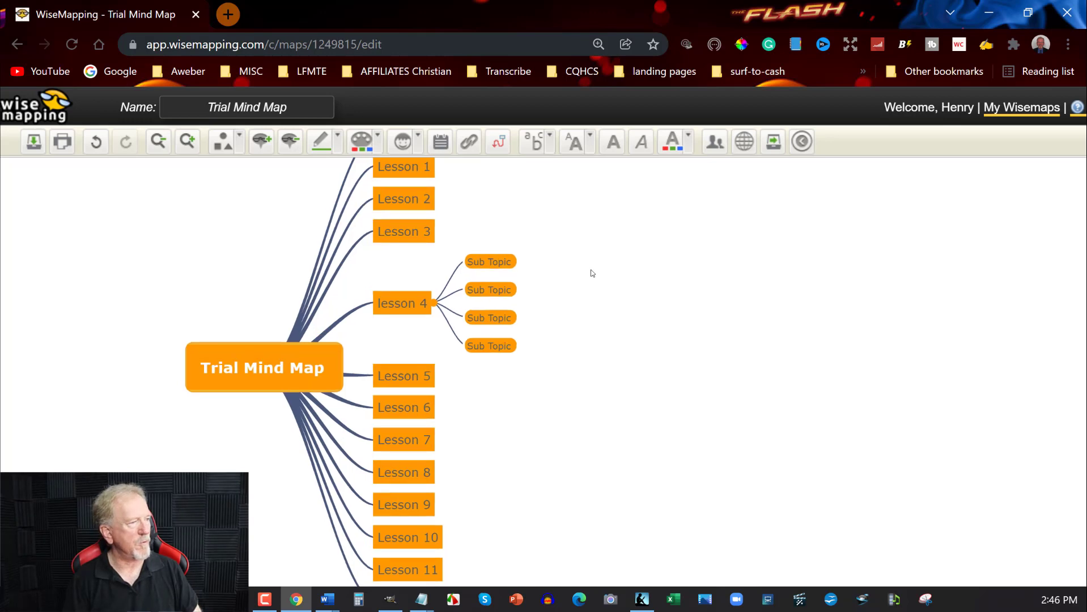
scroll(591, 273, "up", 1)
scroll(591, 273, "down", 1)
scroll(578, 264, "down", 1)
scroll(566, 255, "down", 1)
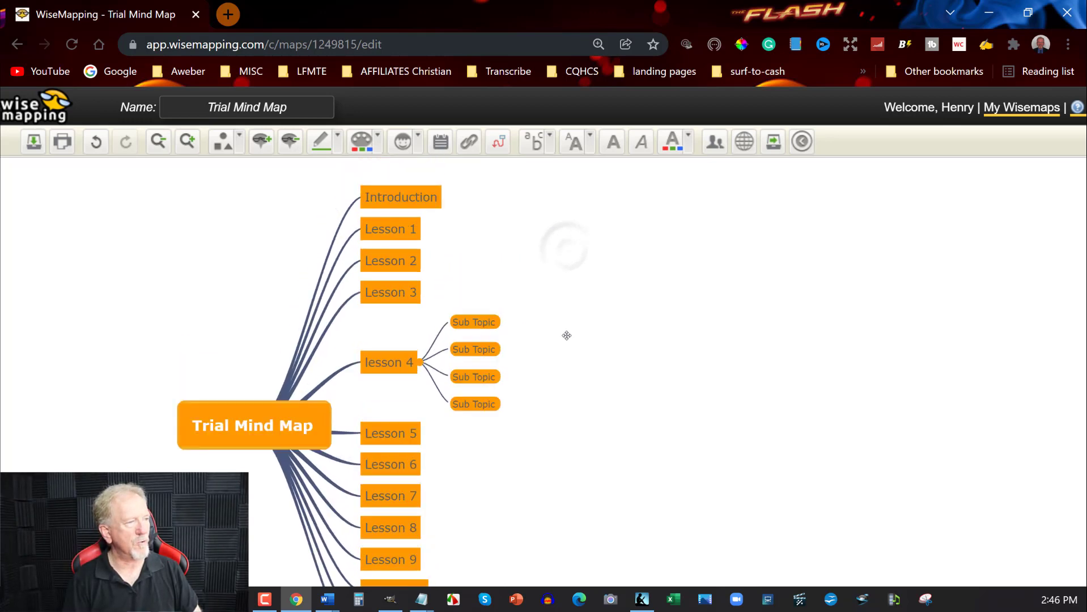
scroll(566, 335, "down", 1)
left_click(409, 255)
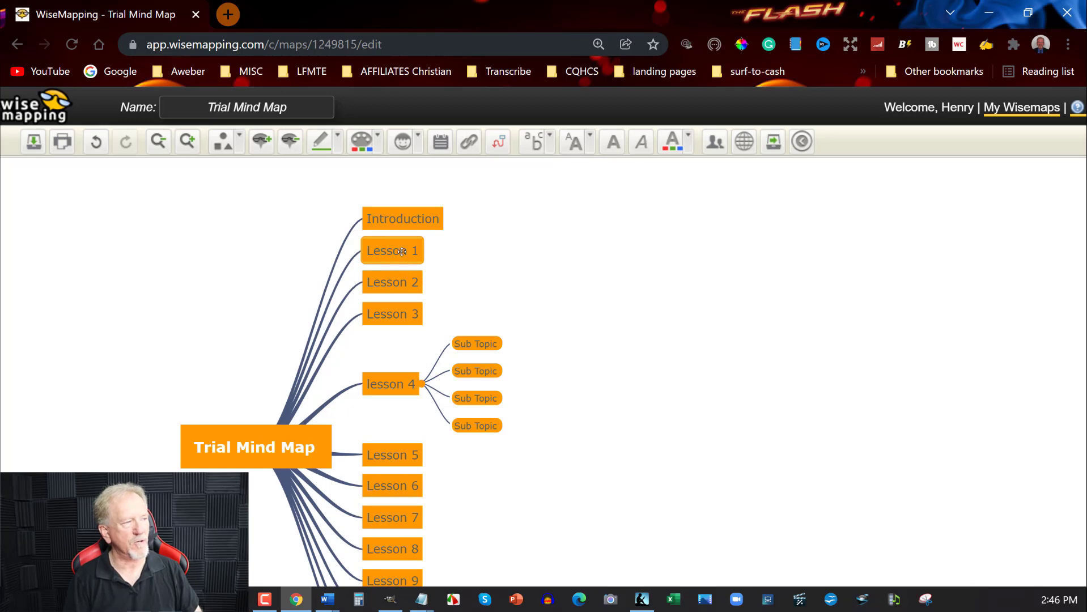
Step: Save a note on Lesson 1 about finding the right niche for your video course
left_click(441, 142)
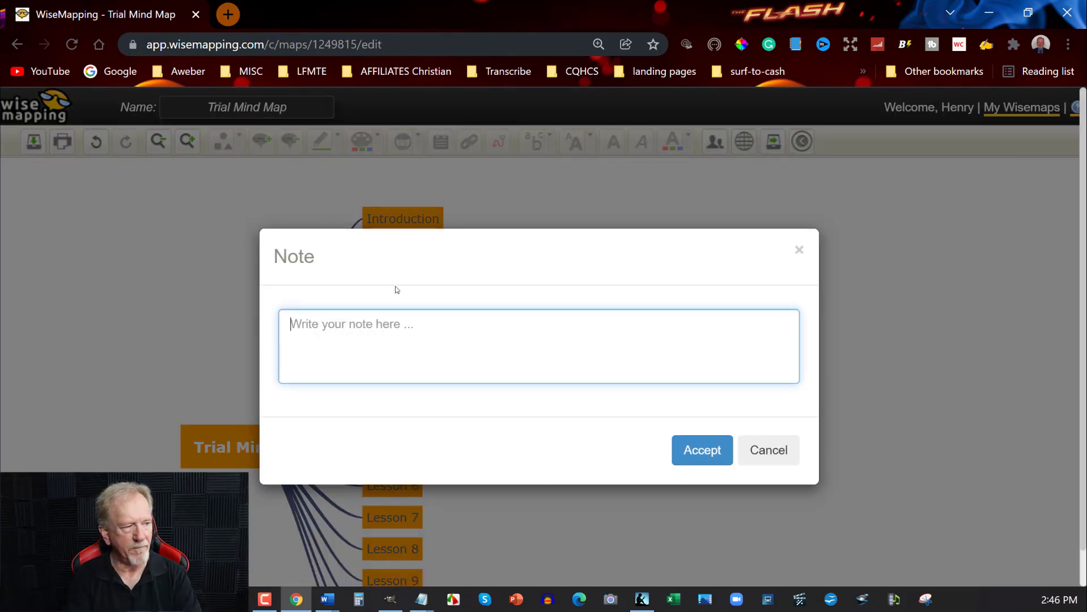
type("This")
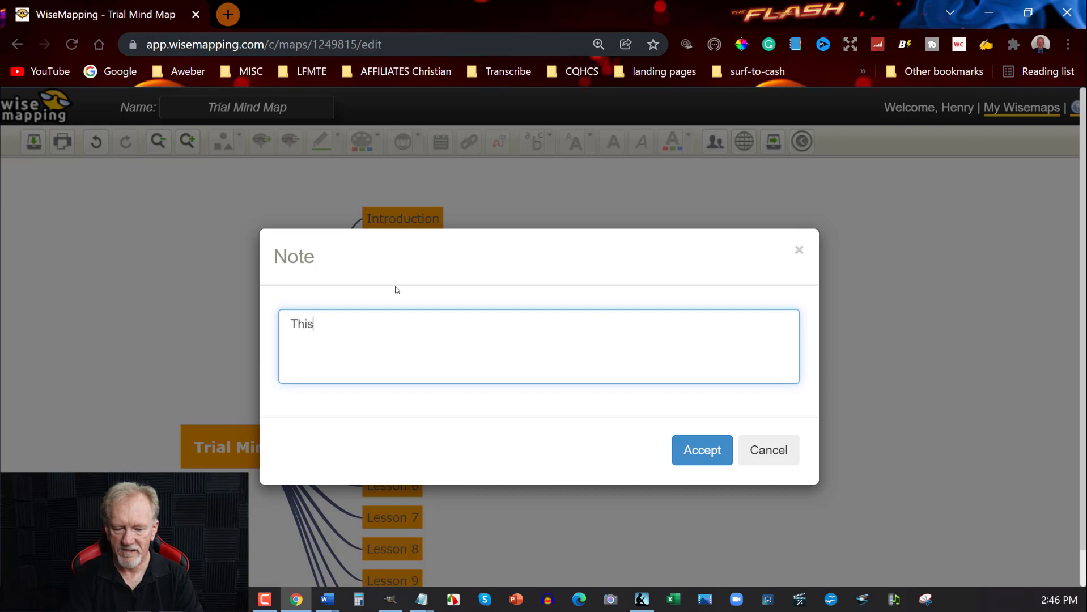
type(" video")
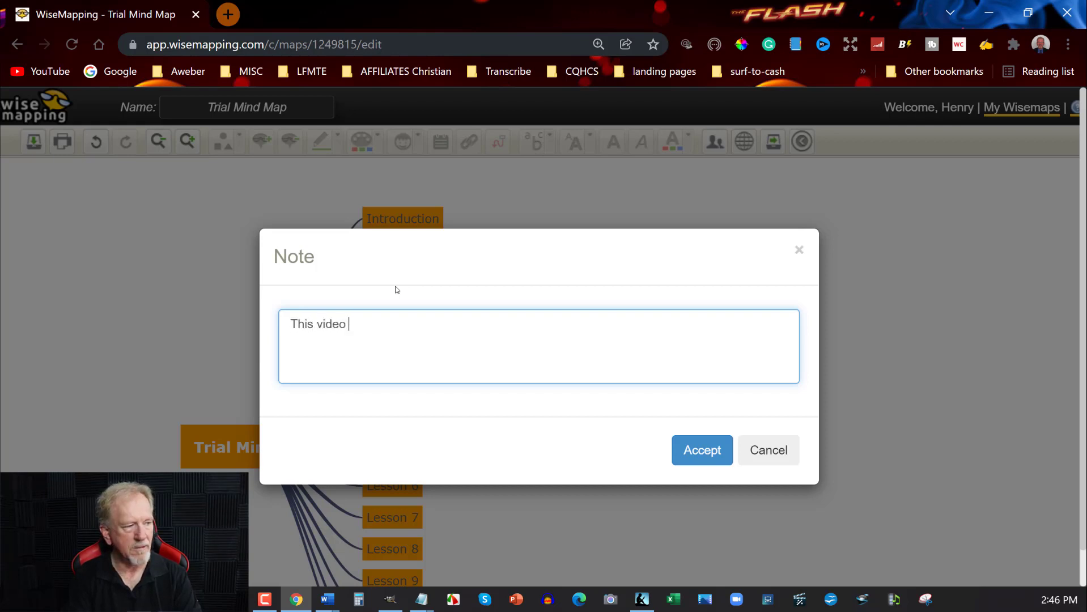
type(" about Fl")
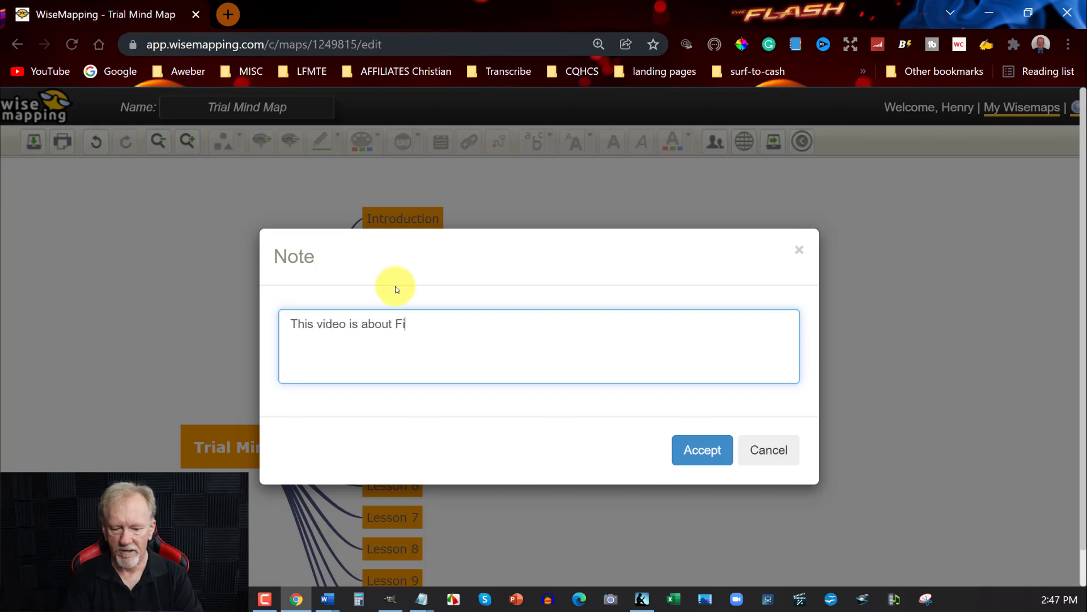
type("ing the right ni")
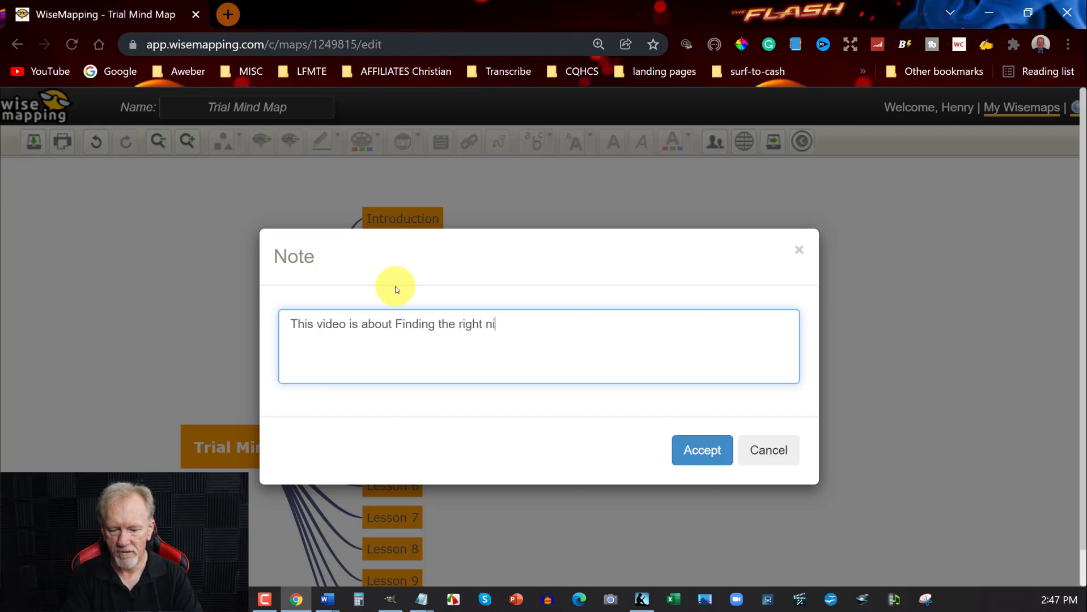
type("che")
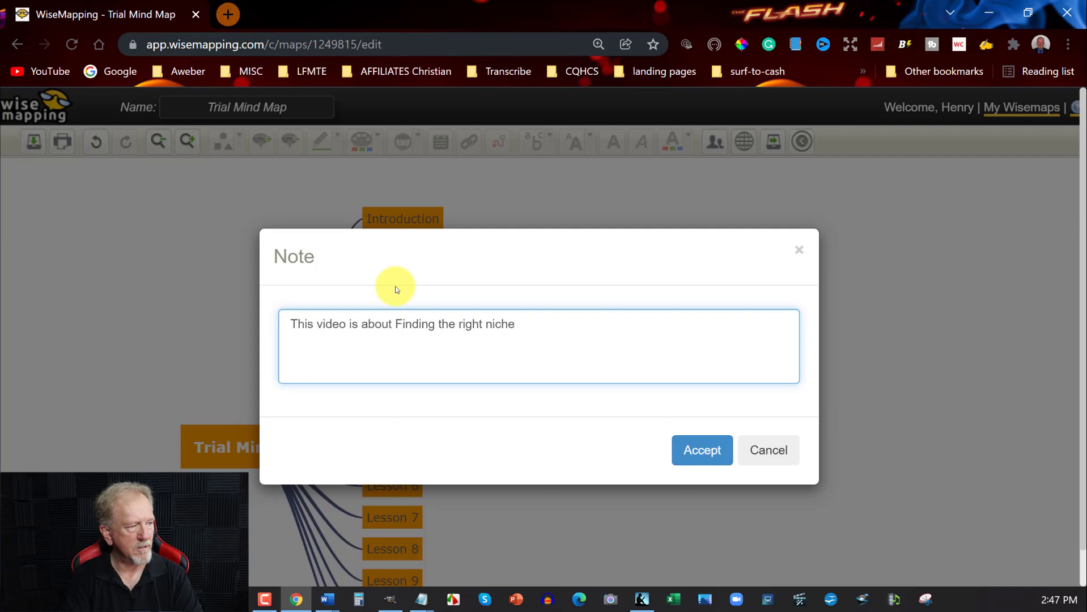
type(" to d")
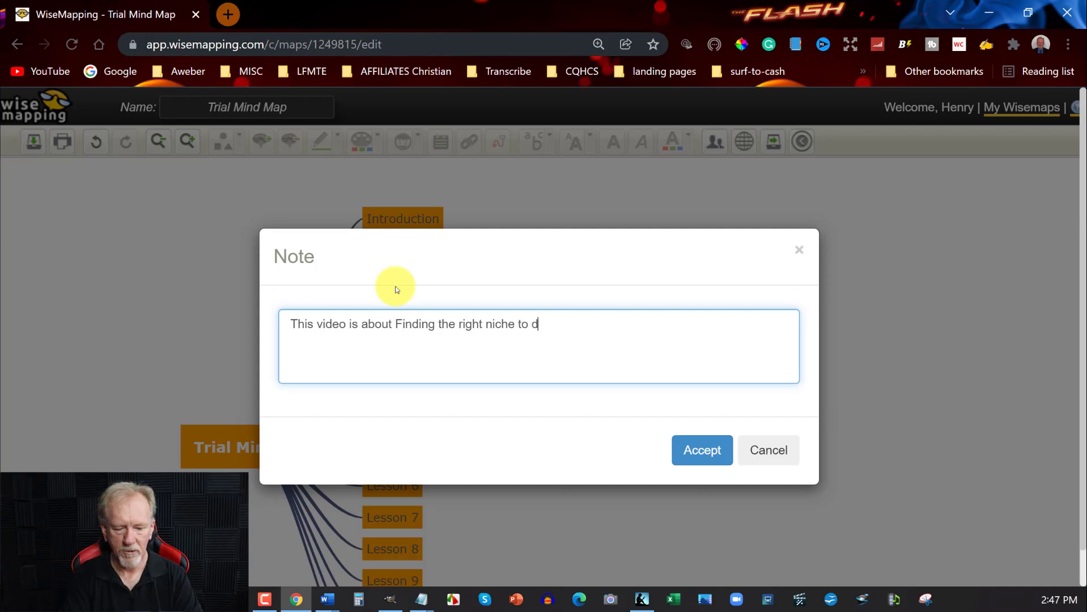
type("o your video course")
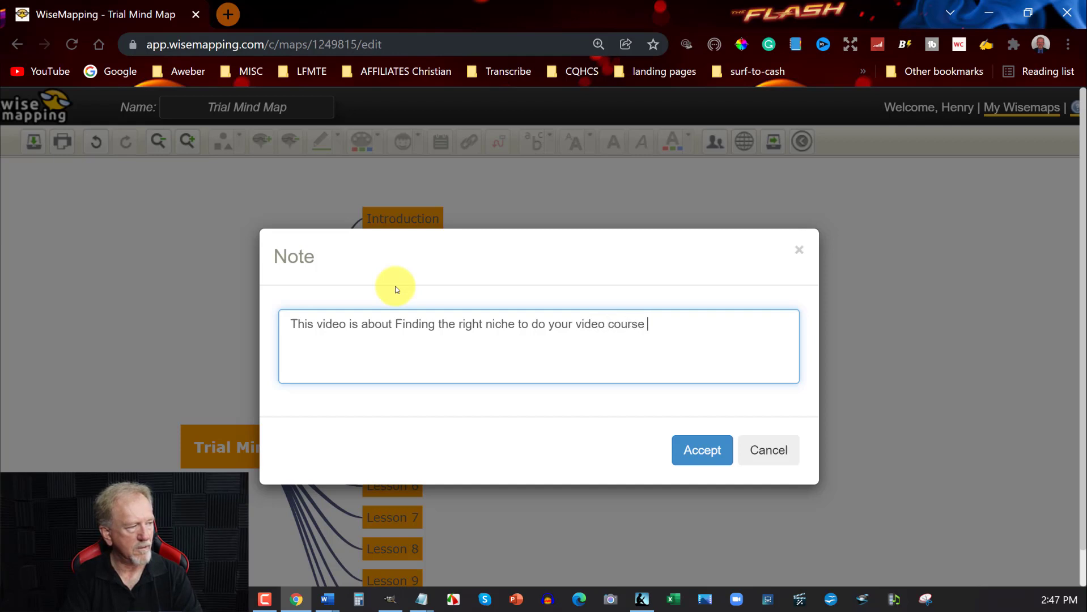
type(".")
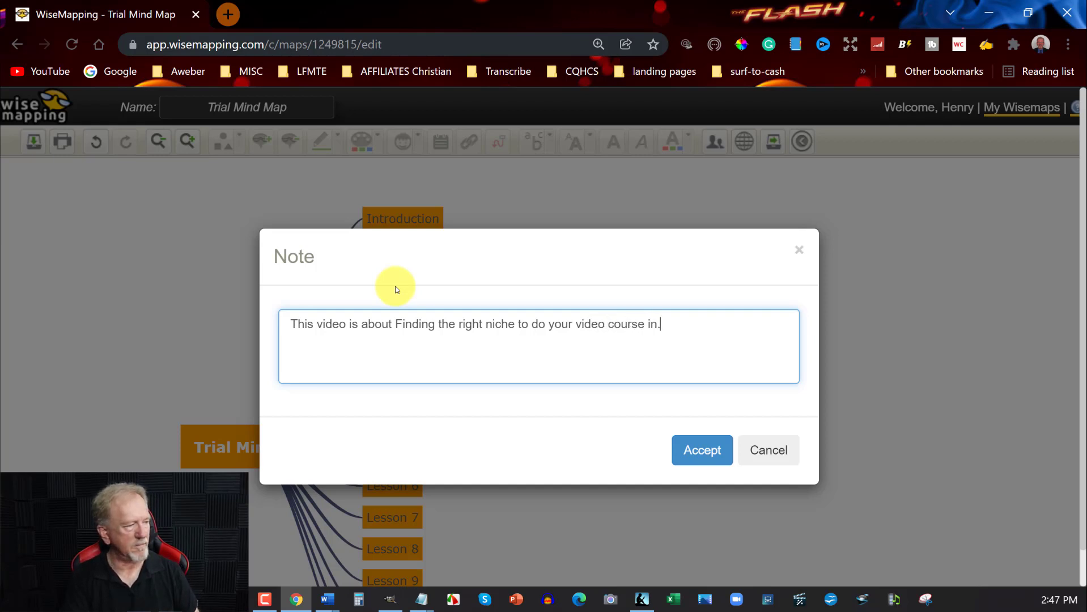
left_click(701, 450)
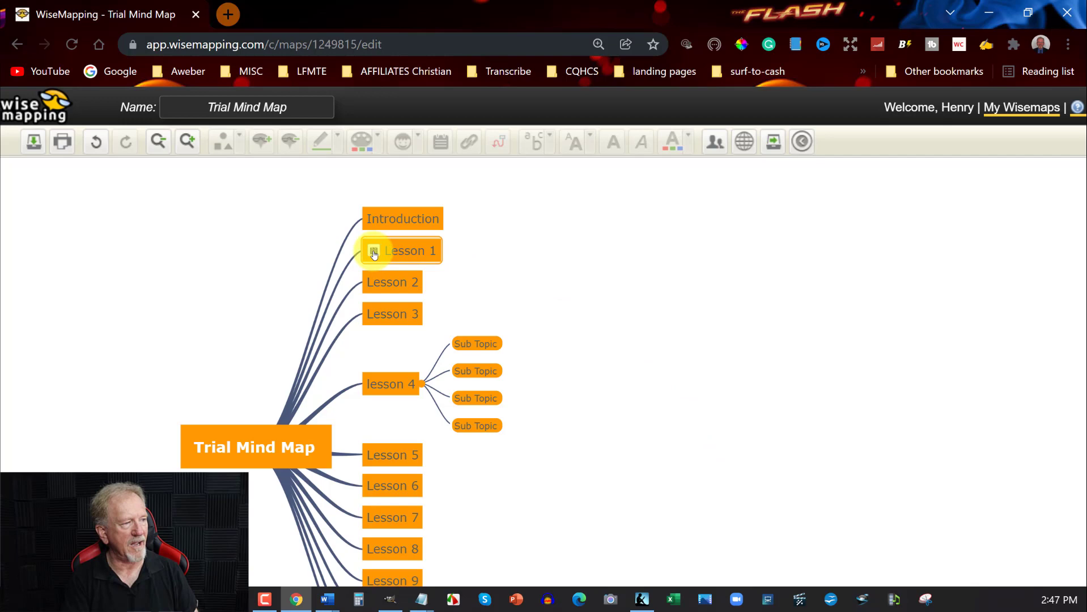
left_click(373, 253)
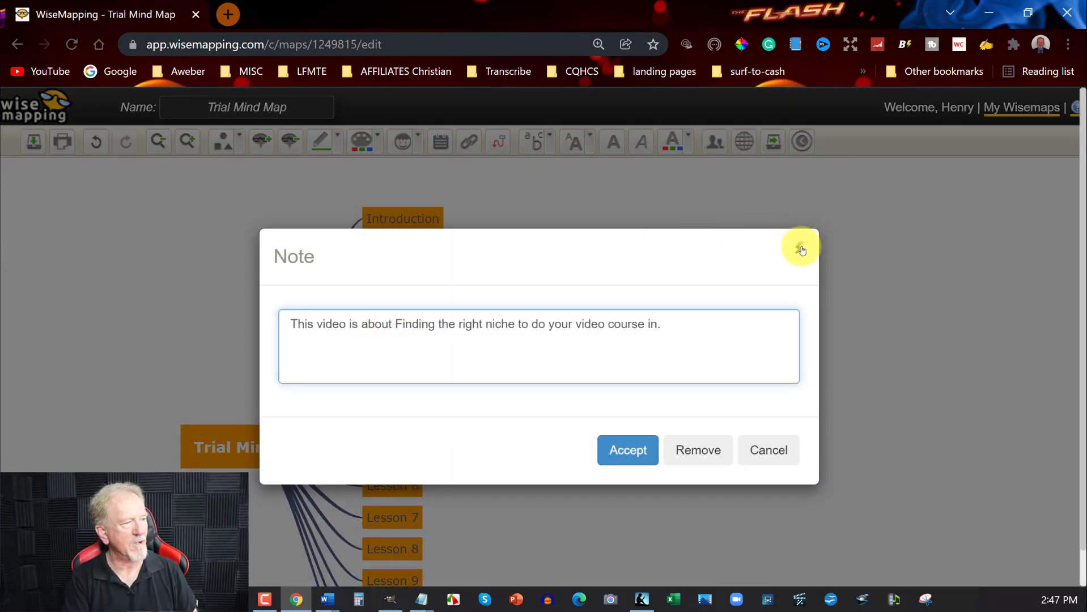
left_click(800, 249)
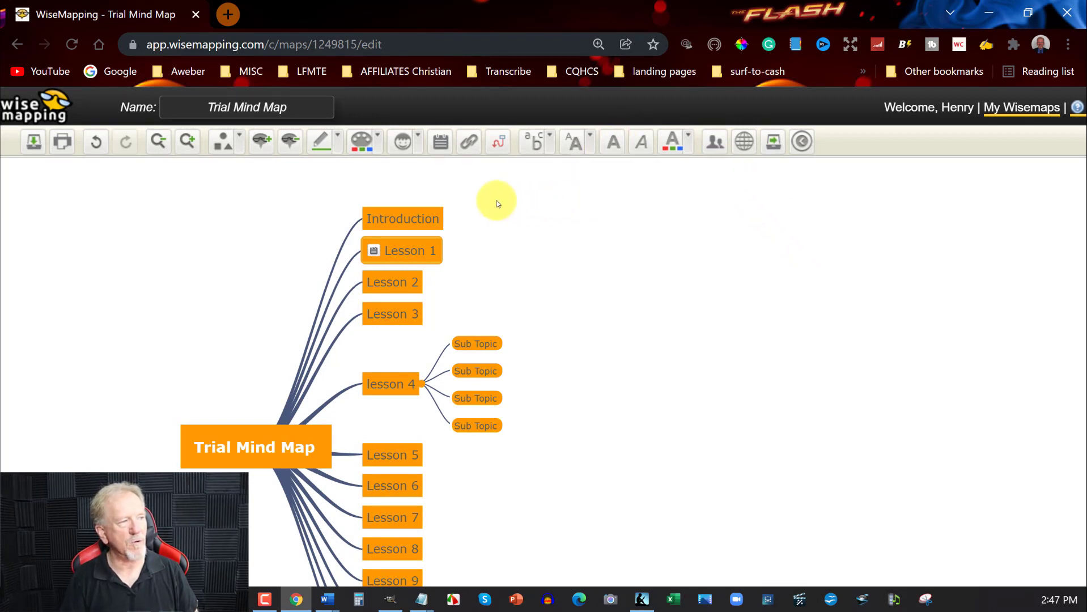
Step: Add a yellow key icon to Lesson 1 beside its note marker
left_click(405, 141)
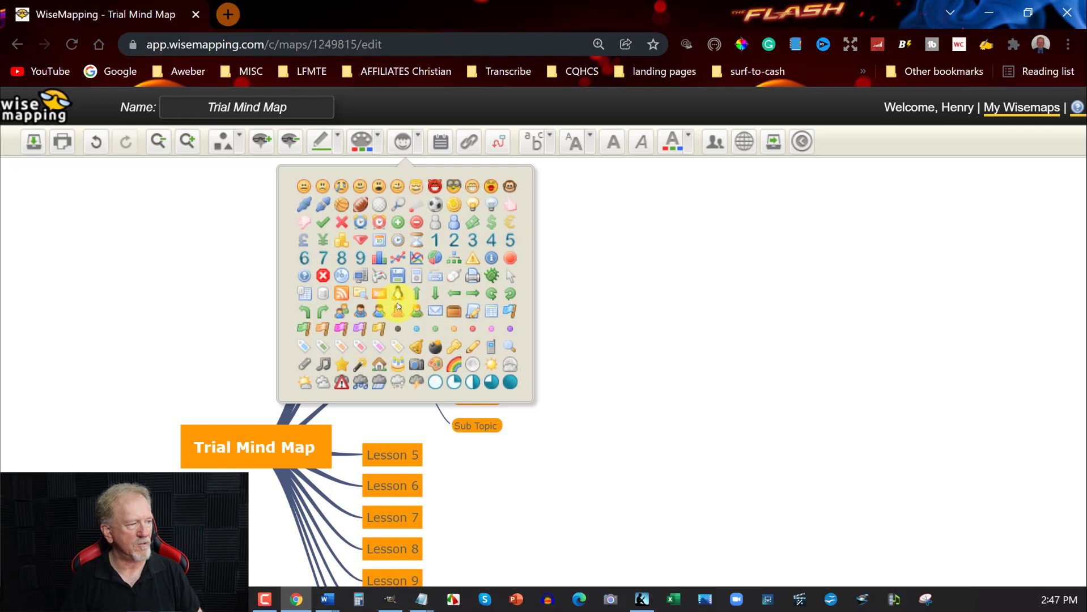
left_click(456, 349)
mouse_move(373, 251)
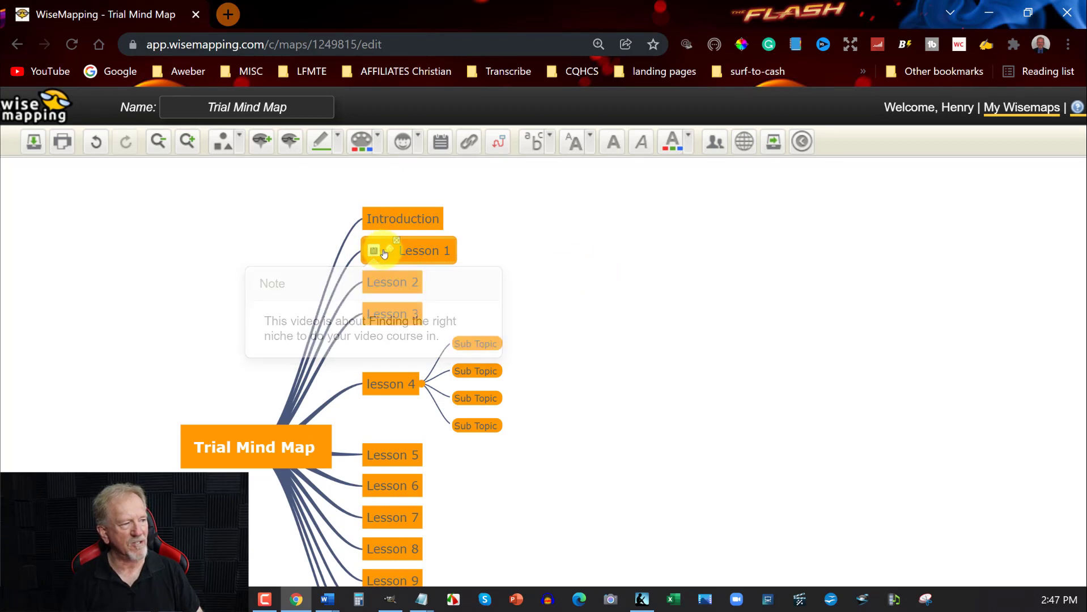
left_click(379, 281)
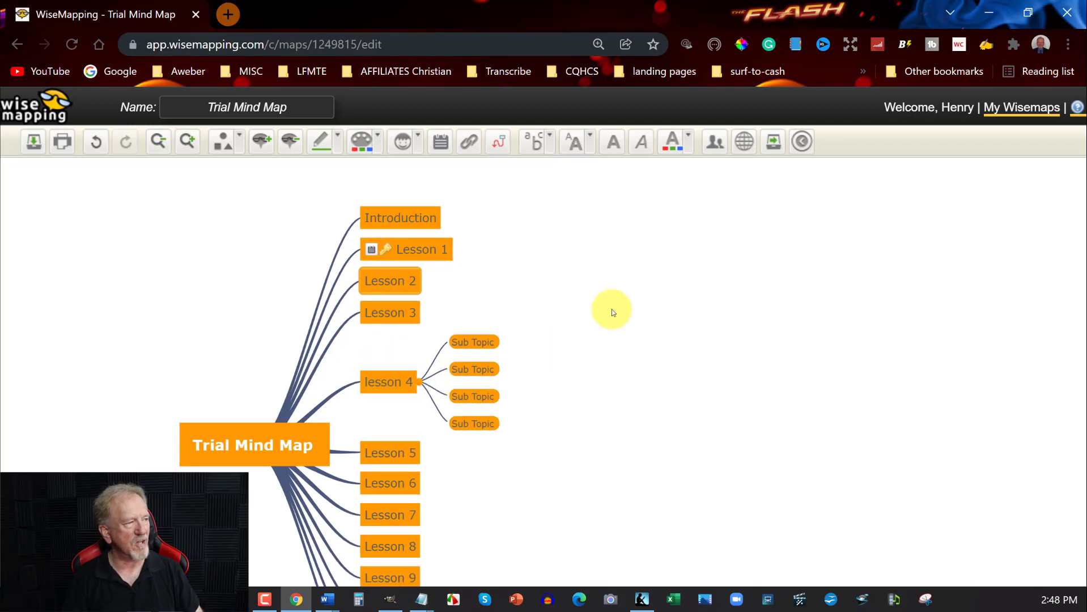
scroll(611, 311, "down", 1)
scroll(611, 311, "down", 1)
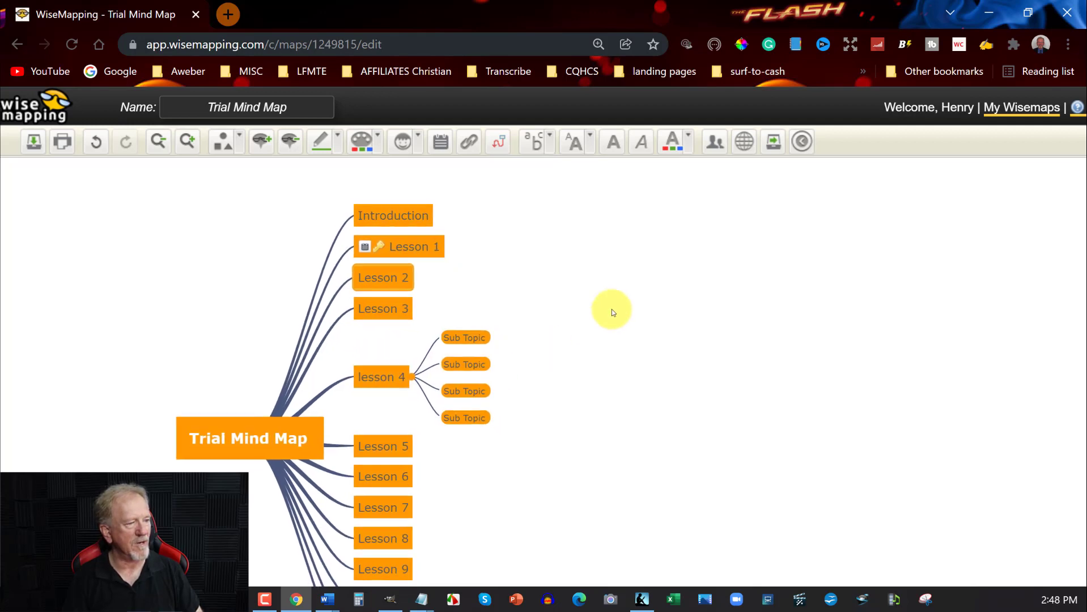
scroll(611, 311, "down", 1)
scroll(611, 311, "down", 1)
scroll(610, 311, "down", 1)
scroll(609, 311, "down", 1)
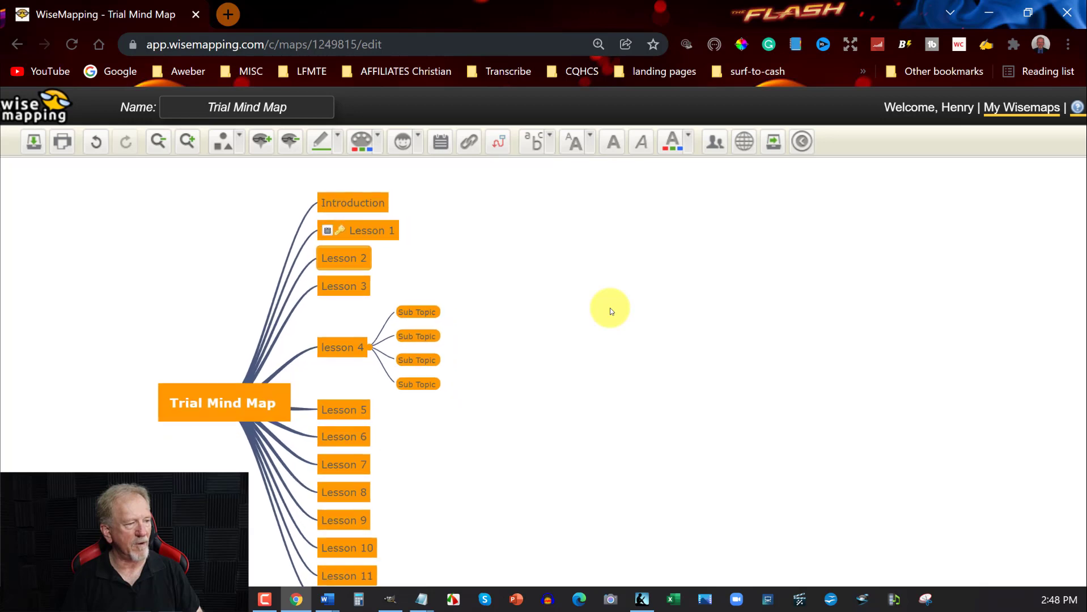
scroll(609, 311, "down", 1)
scroll(608, 310, "down", 1)
scroll(607, 310, "down", 1)
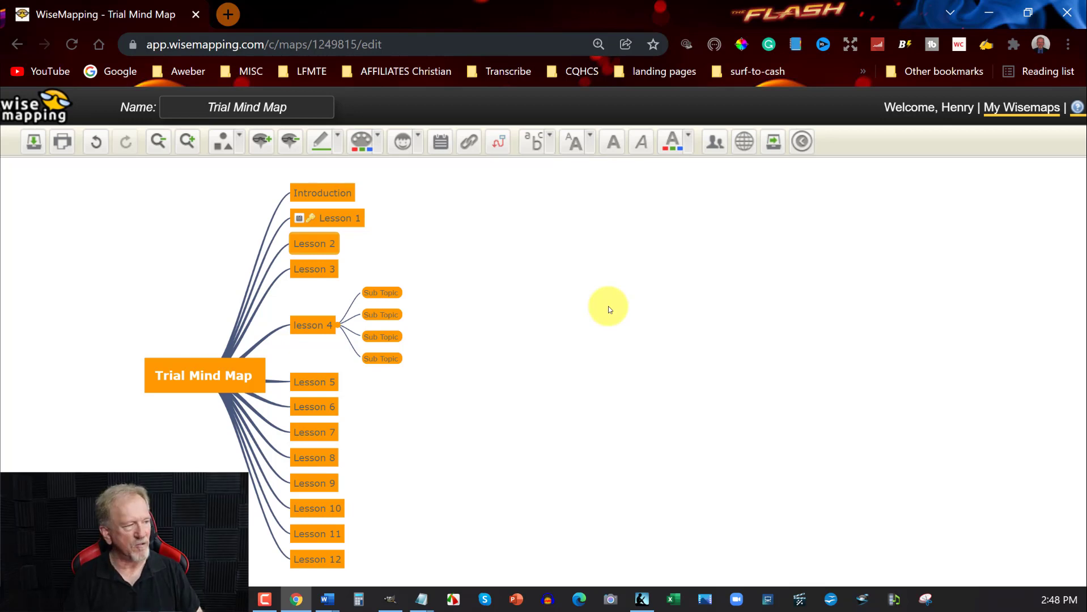
Step: Adjust browser zoom back to 100% so the map from Introduction to Lesson 8 fits on screen
key("ctrl+minus")
key("ctrl+minus")
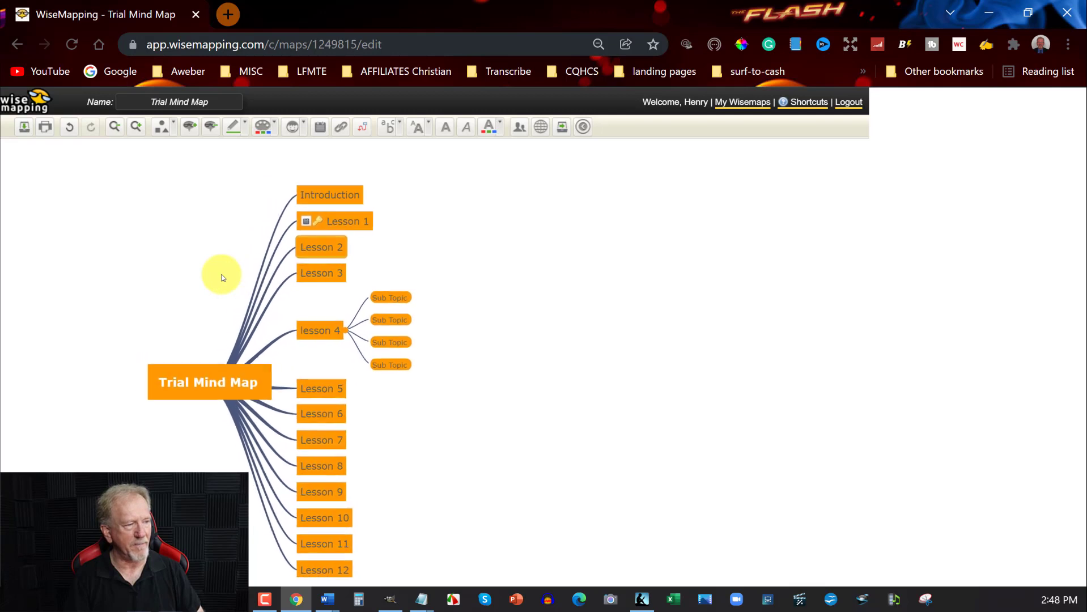
left_click_drag(466, 318, 475, 293)
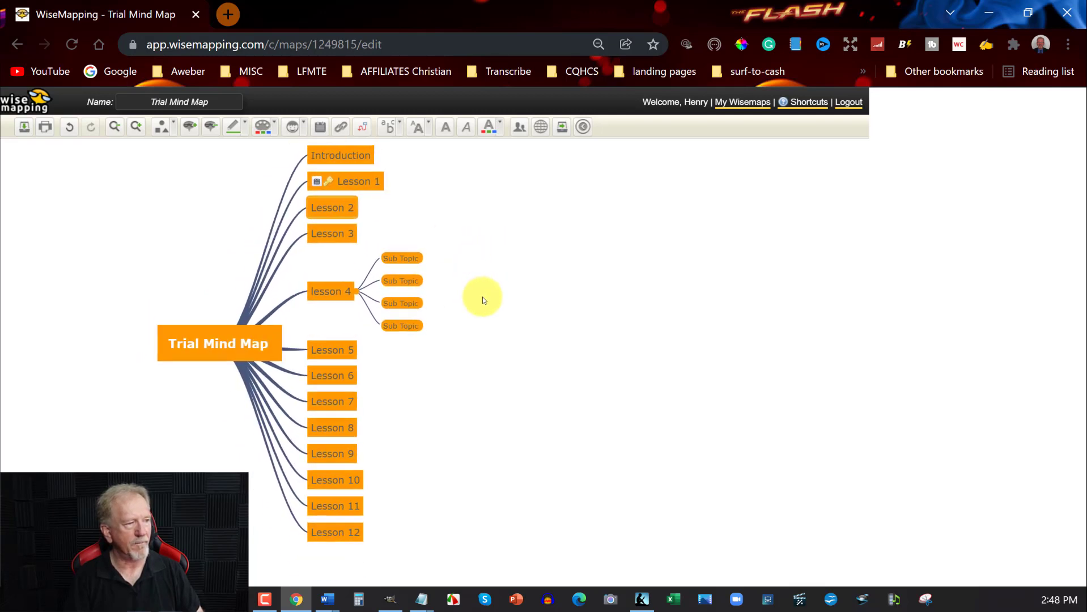
key("ctrl+plus")
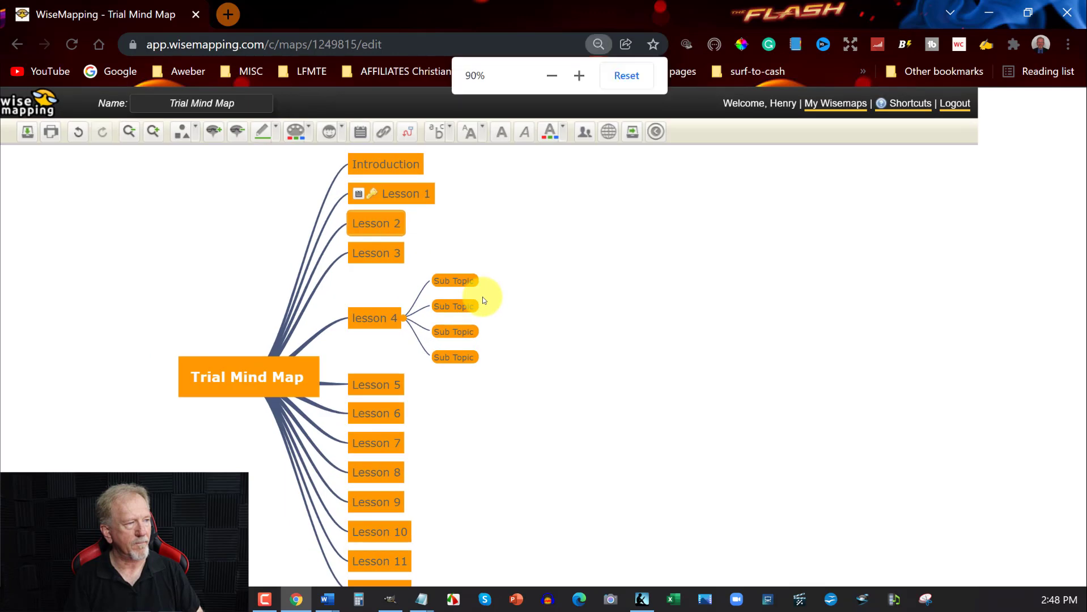
key("ctrl+minus")
key("ctrl+minus")
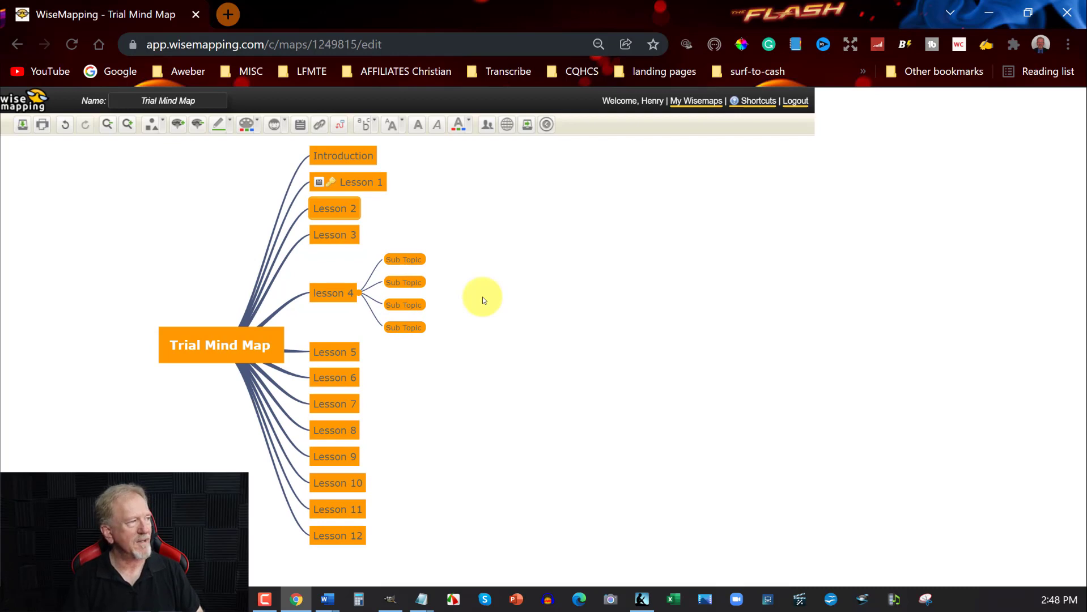
key("ctrl+plus")
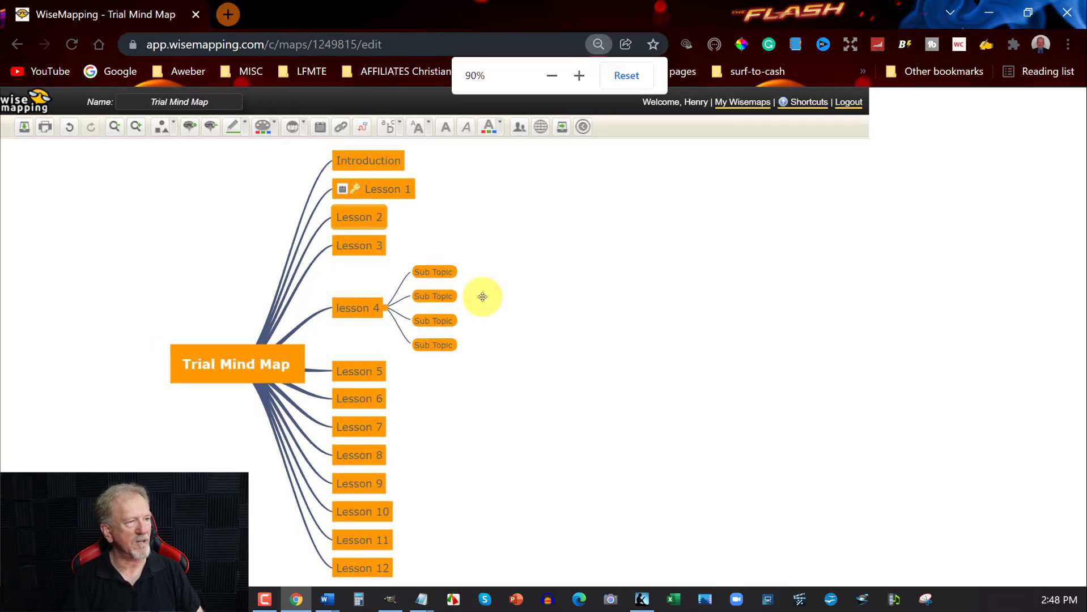
key("ctrl+plus")
key("ctrl+plus")
key("ctrl+plus")
key("ctrl+plus")
key("ctrl+minus")
key("ctrl+minus")
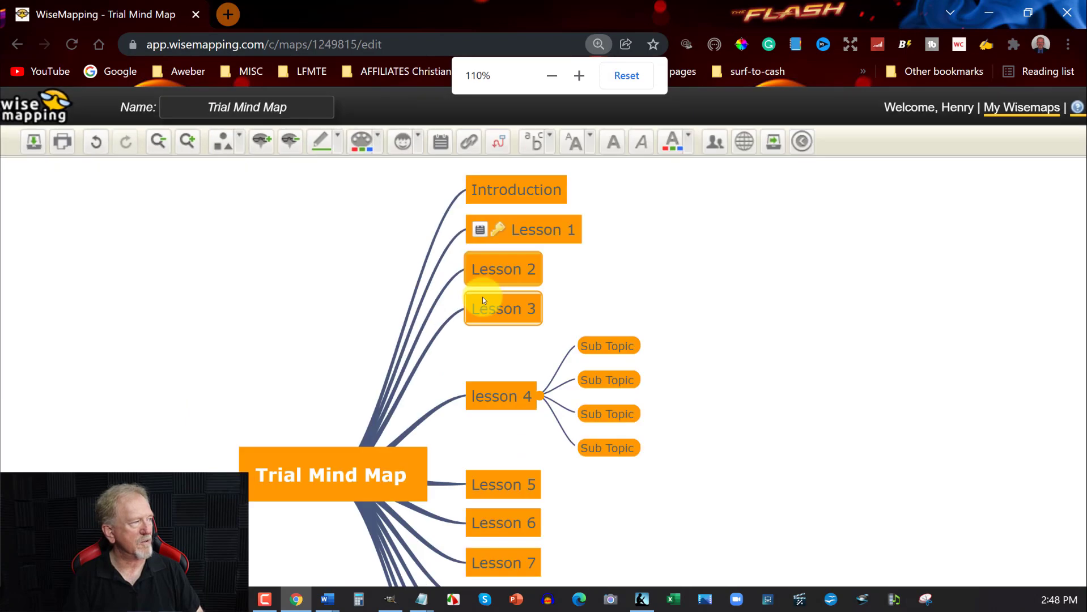
key("ctrl+plus")
key("ctrl+plus")
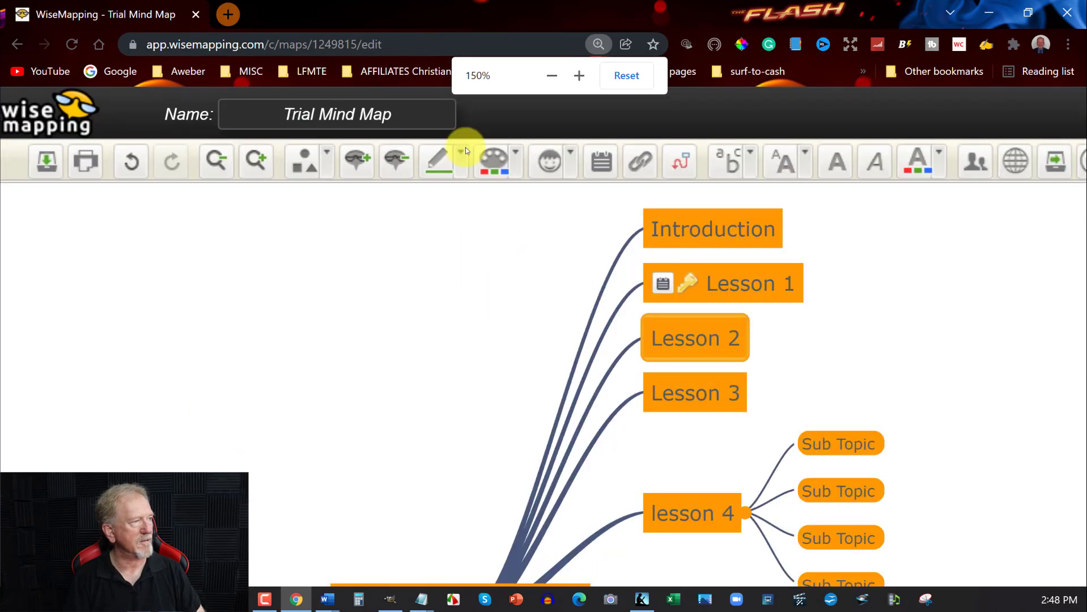
key("ctrl+minus")
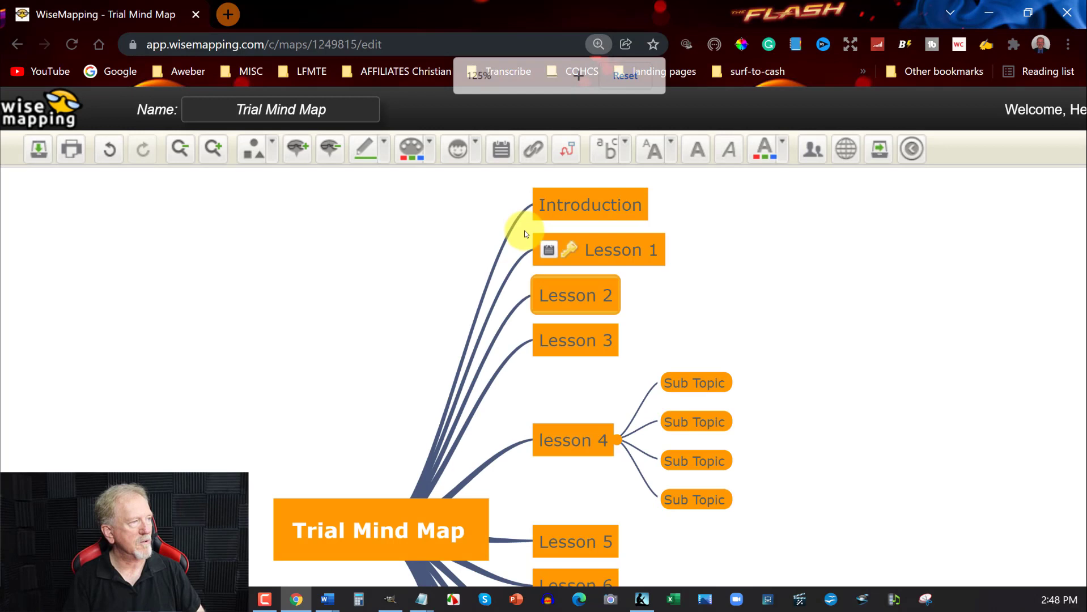
left_click(551, 76)
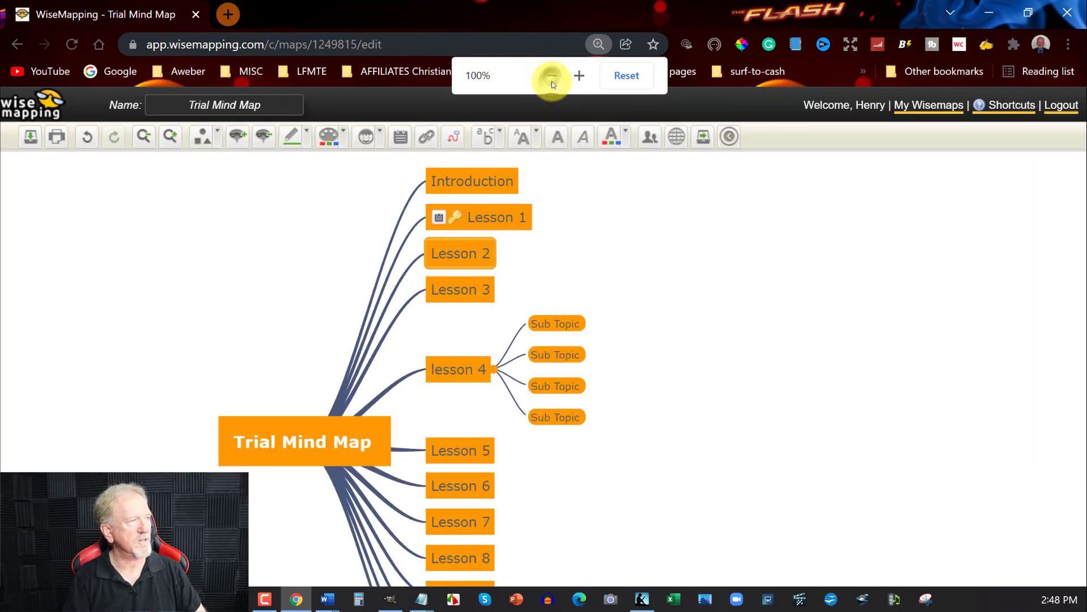
Step: Save the Trial Mind Map from the toolbar
left_click(30, 137)
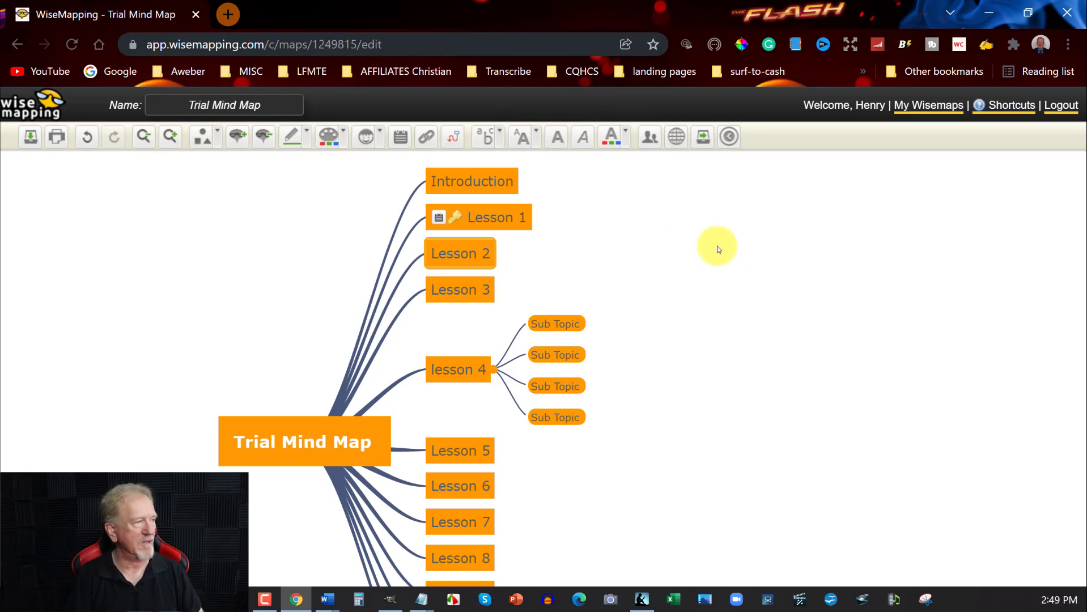
Step: Export the Trial Mind Map as an Image File in PNG format and accept
left_click(703, 138)
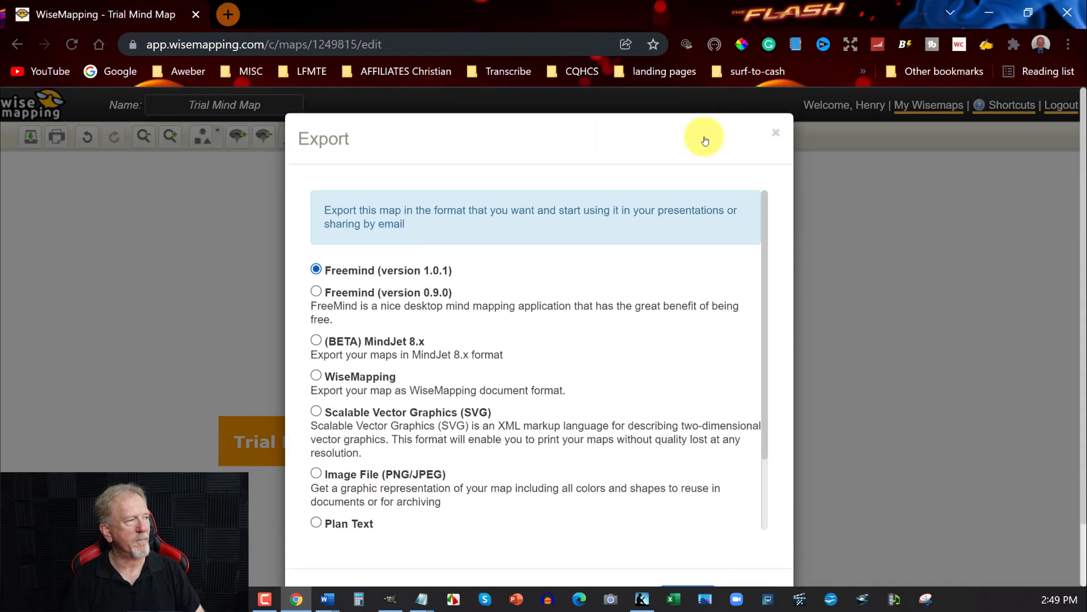
left_click(775, 133)
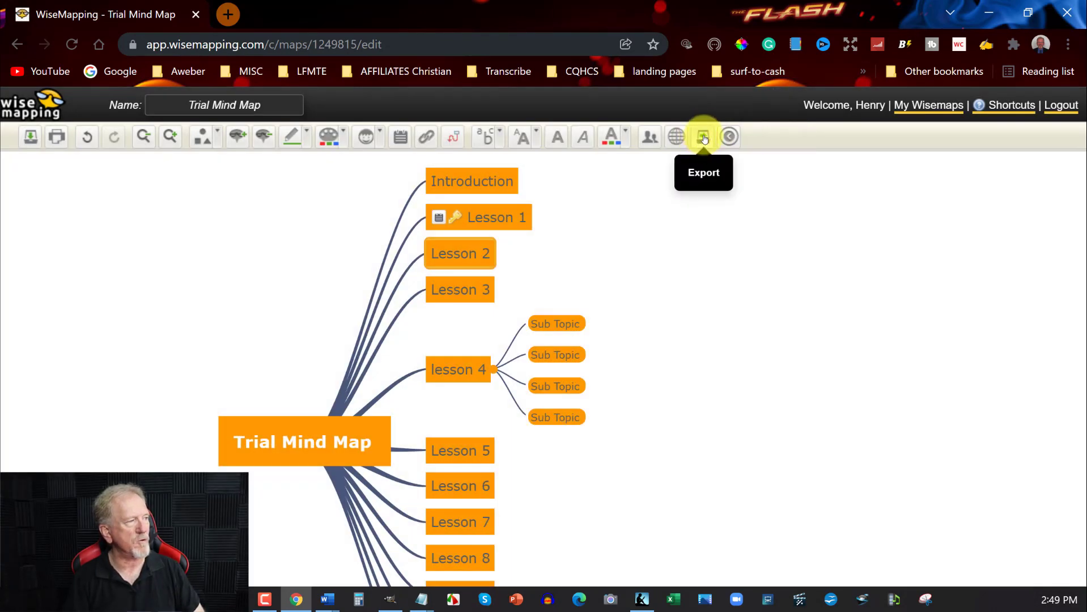
left_click(703, 138)
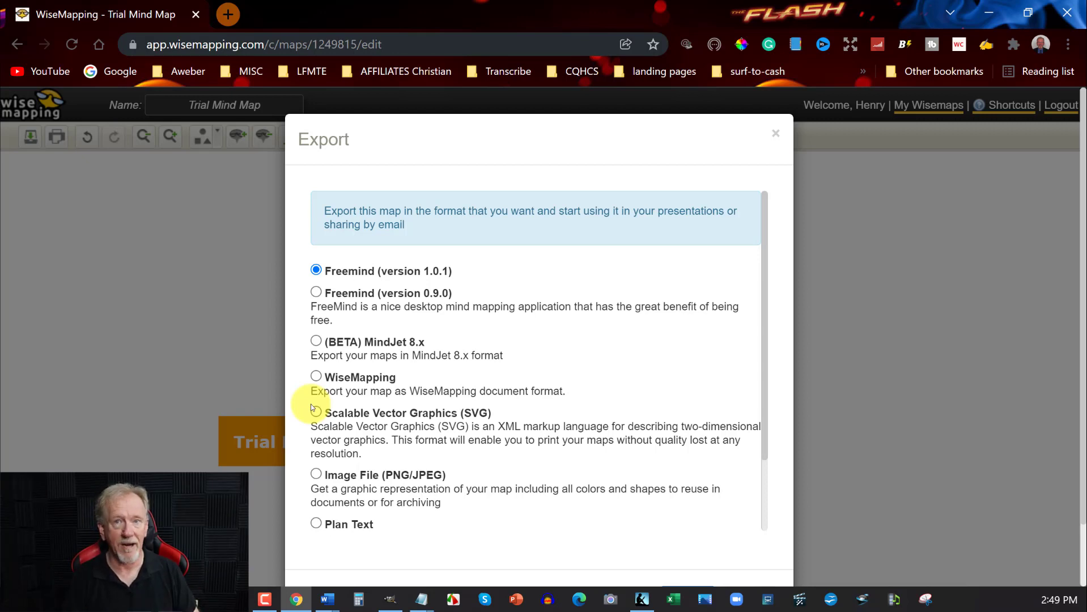
left_click(315, 475)
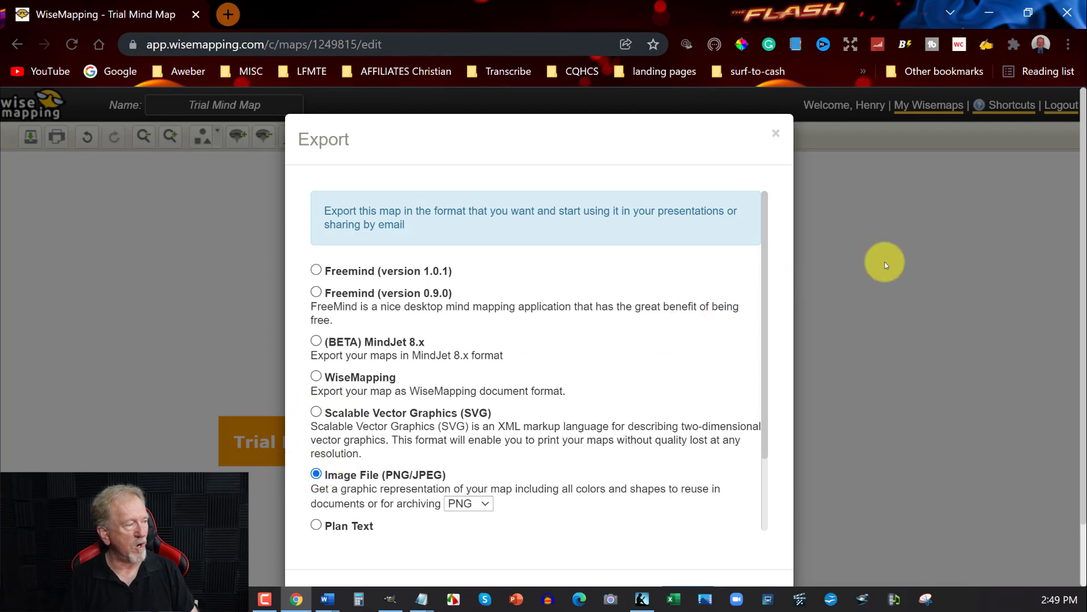
scroll(636, 328, "down", 2)
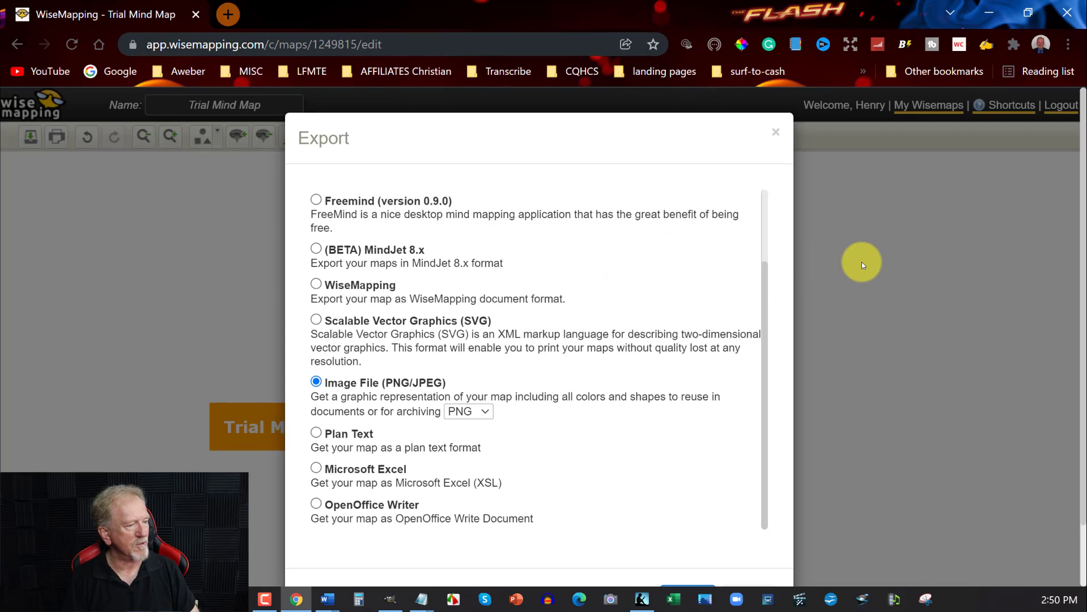
scroll(860, 261, "down", 1)
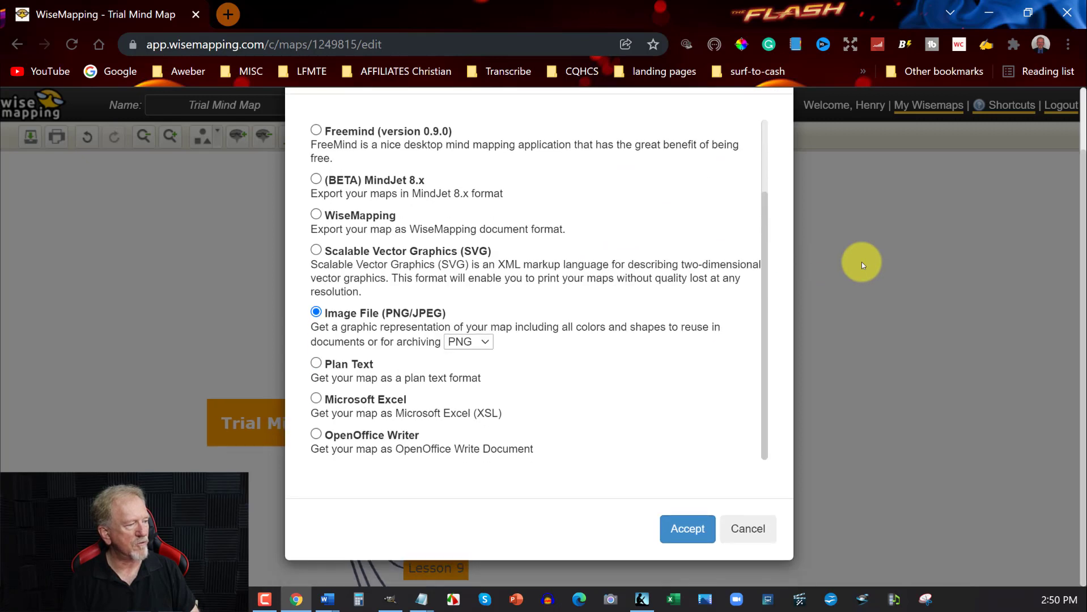
left_click(688, 528)
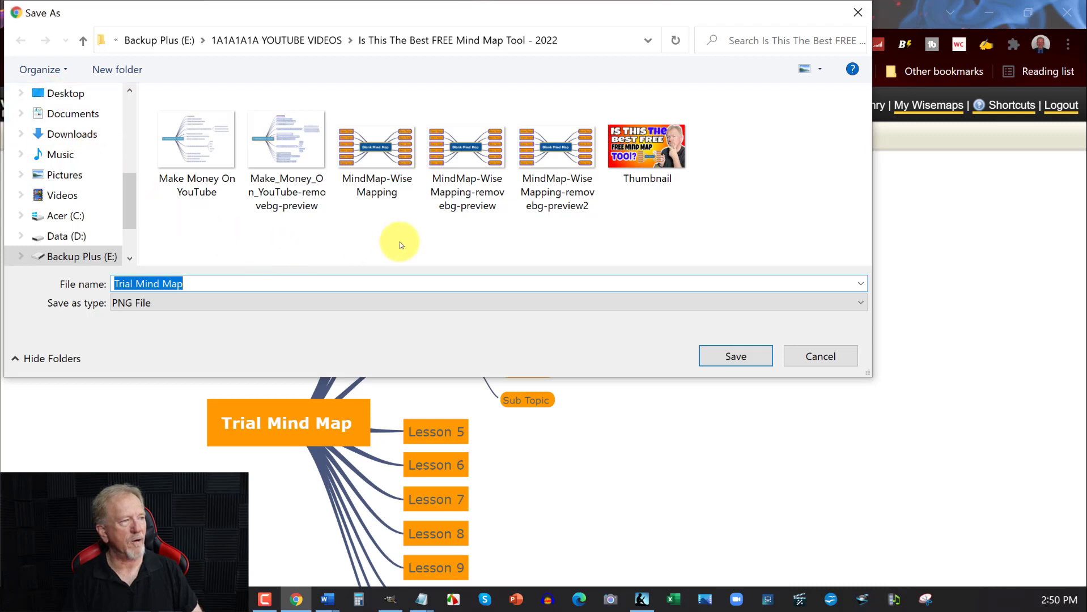
Step: Save 'Trial Mind Map.png' into the 'Is This The Best FREE Mind Map Tool - 2022' folder
left_click(741, 356)
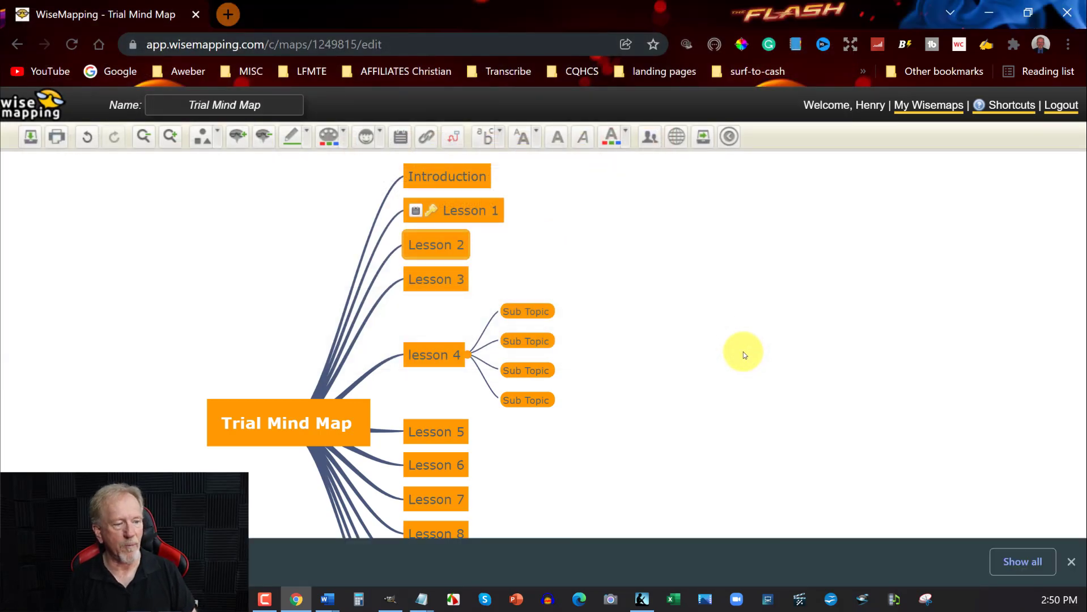
Step: Open the downloaded Trial Mind Map PNG from Chrome's download bar
right_click(165, 548)
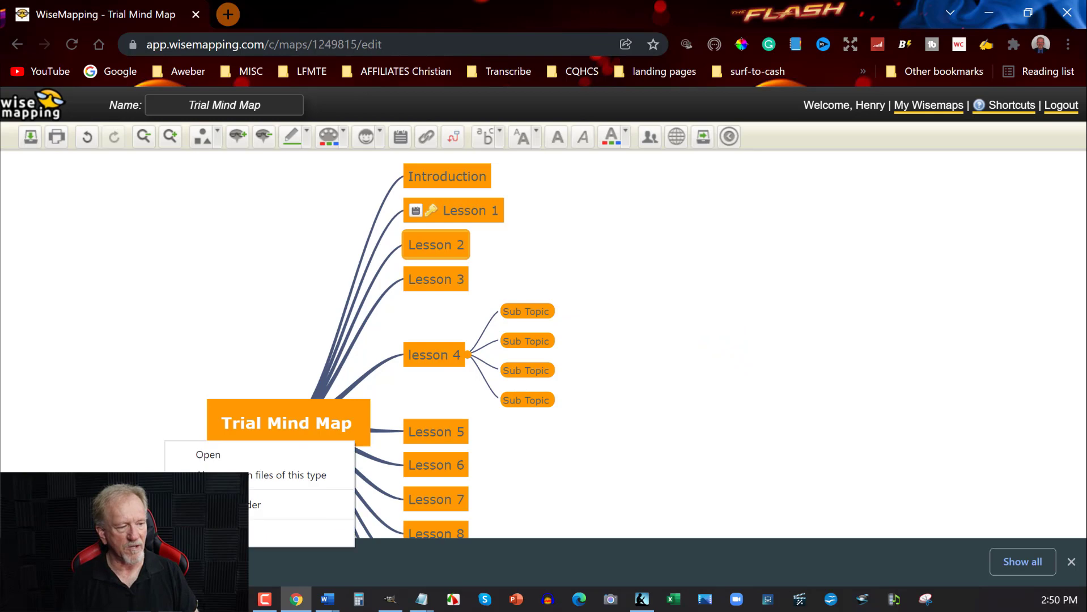
left_click(212, 459)
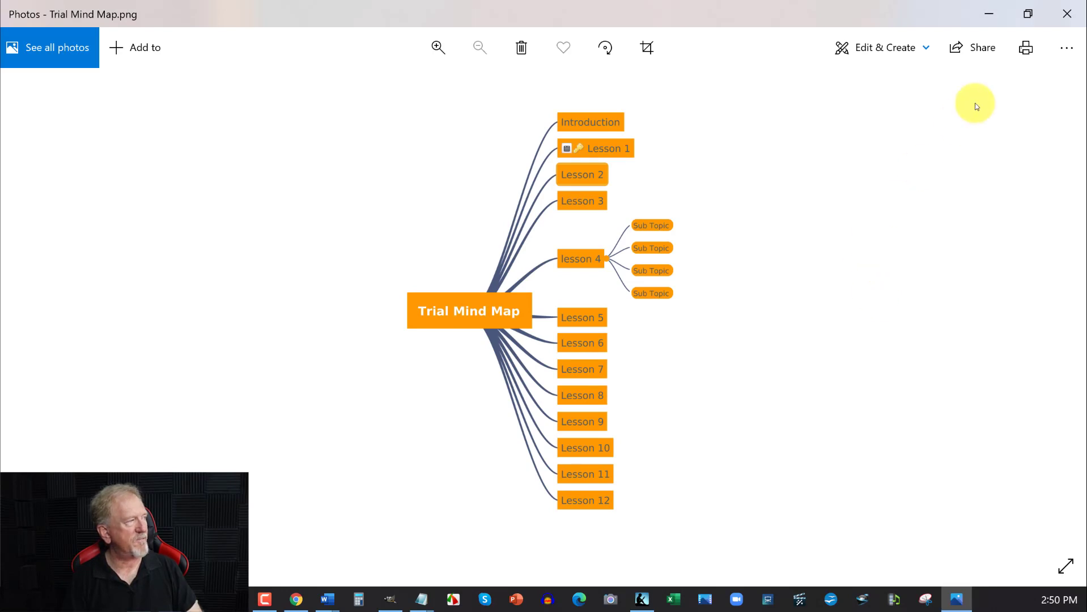
Step: Close the Photos viewer to return to the WiseMapping editor
left_click(1068, 12)
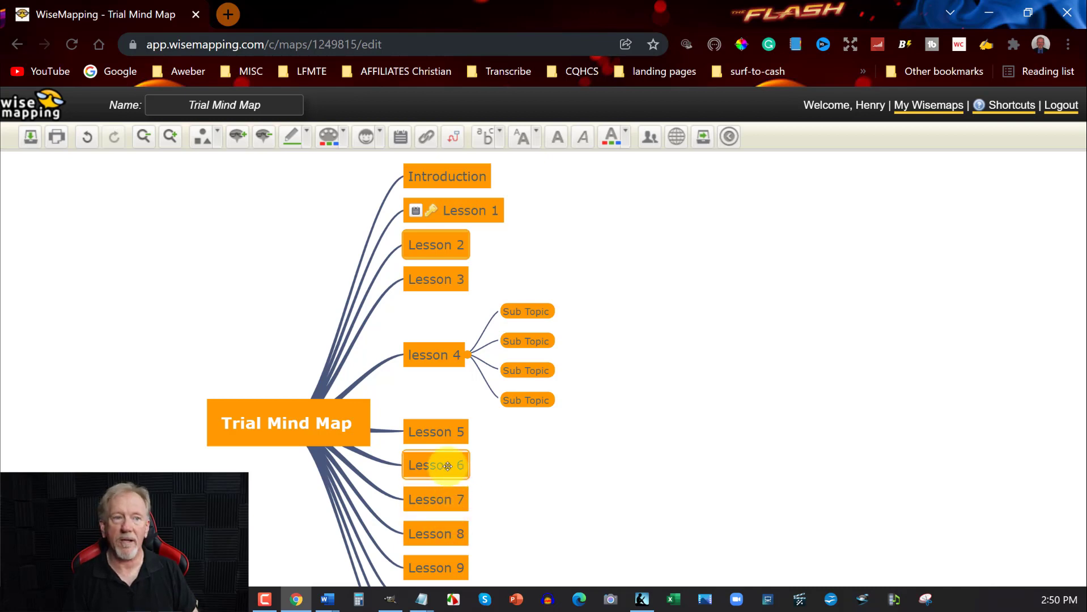
left_click(447, 465)
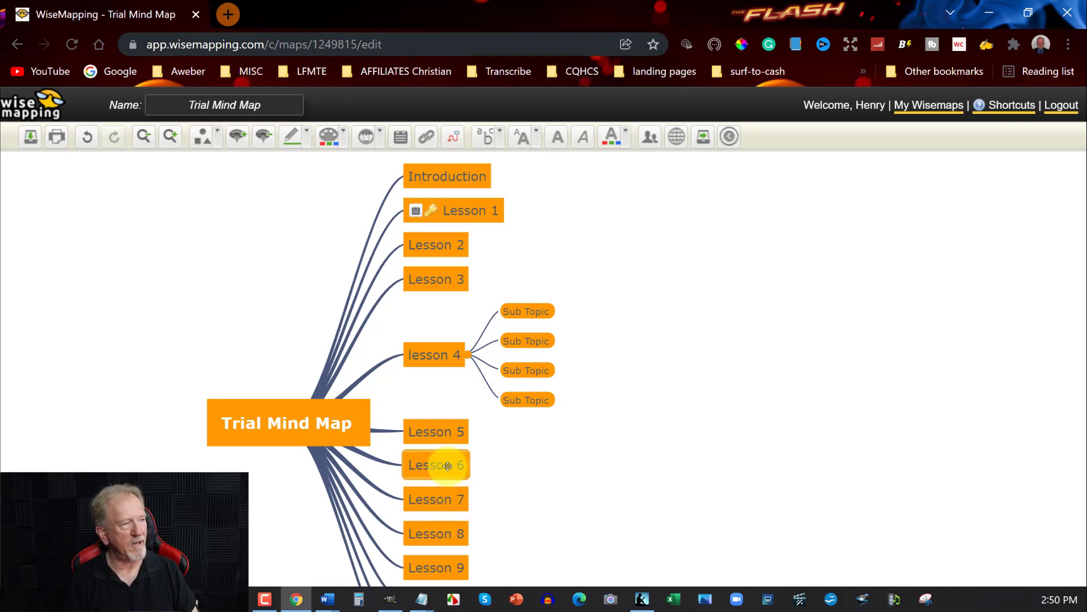
left_click(424, 138)
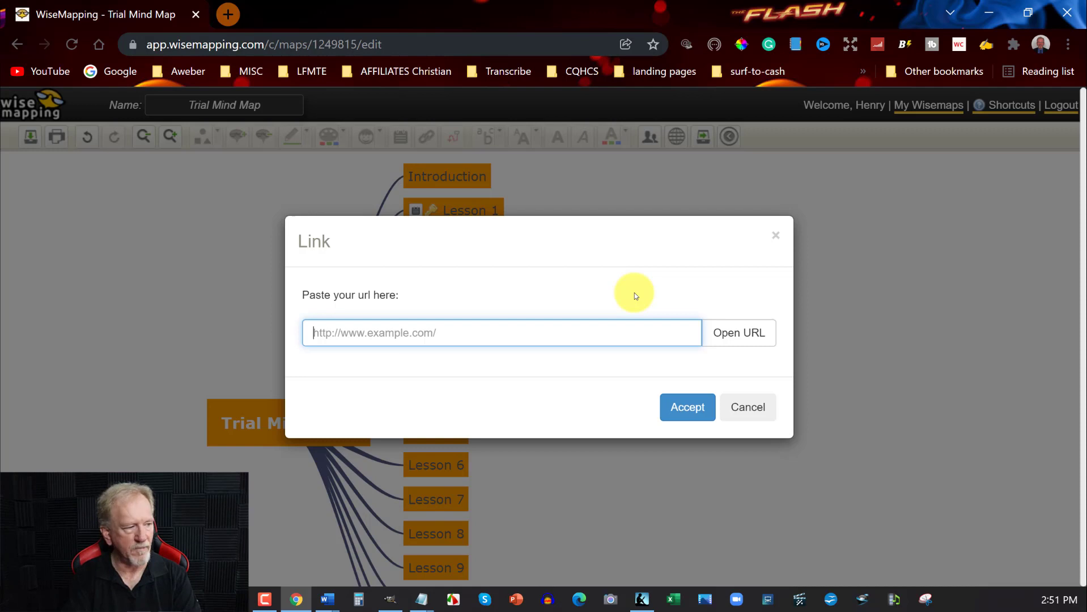
type("https")
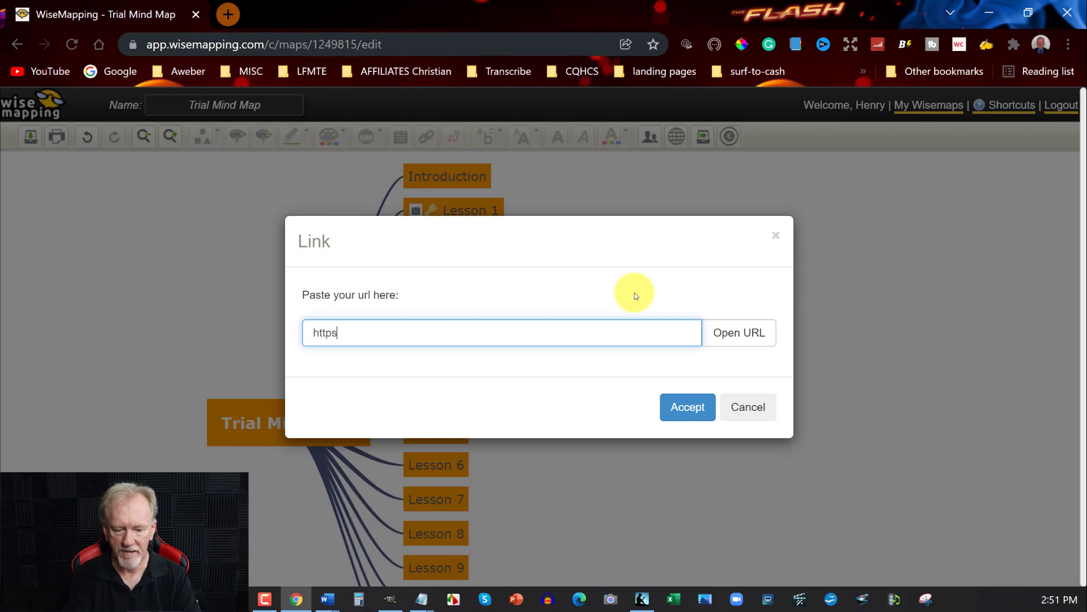
type(":")
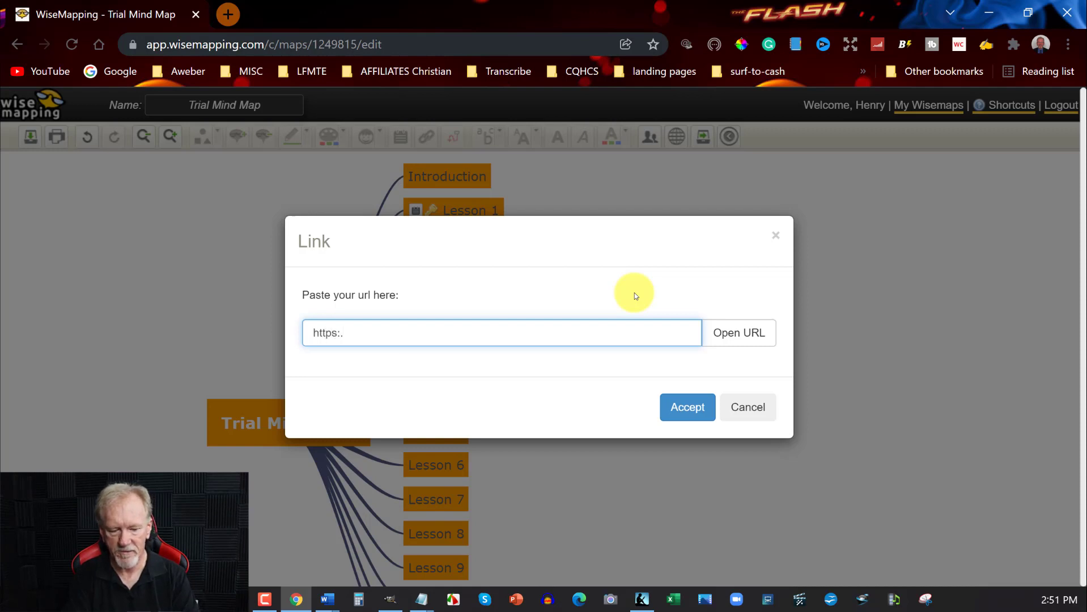
type("//google")
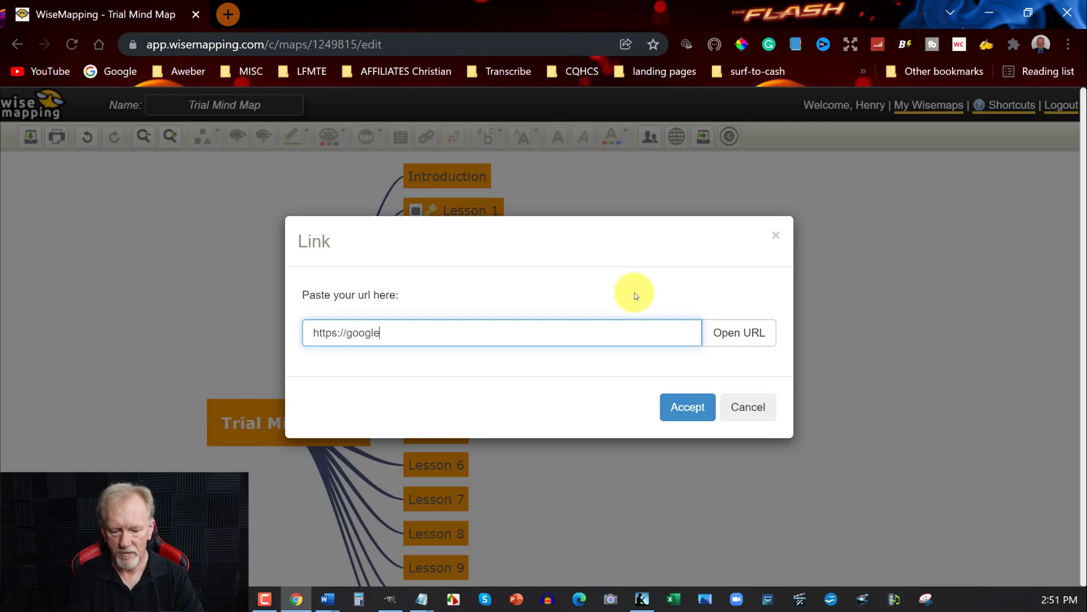
type(".com")
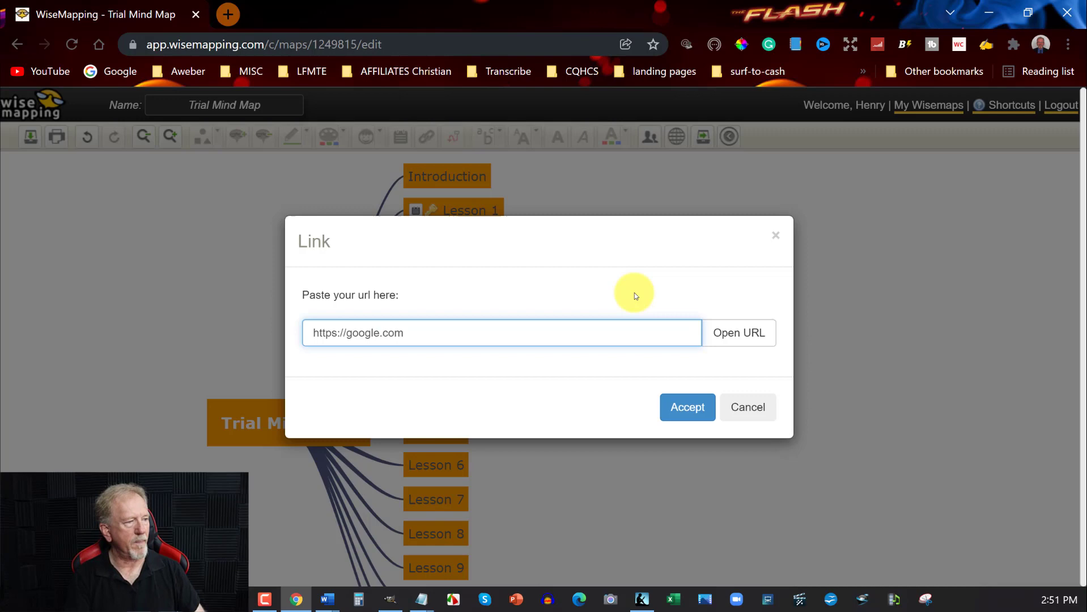
left_click(700, 407)
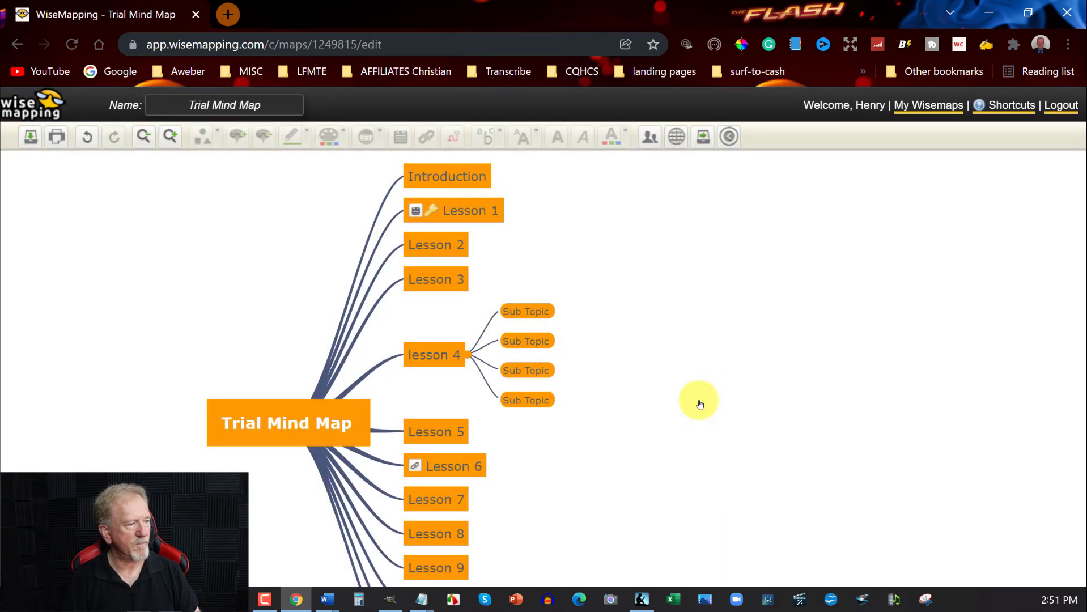
left_click(415, 468)
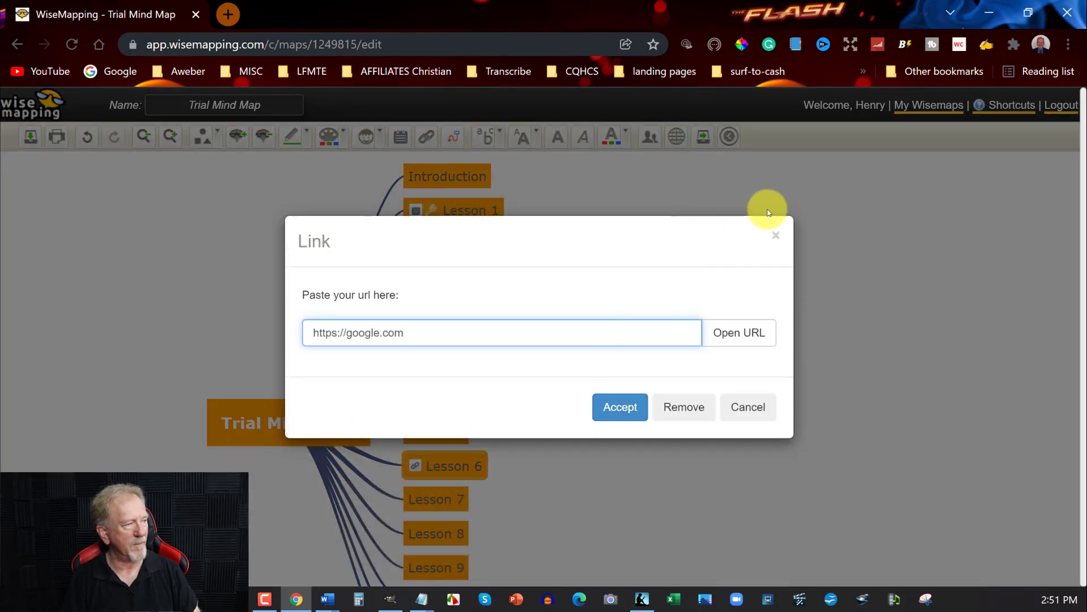
left_click(775, 236)
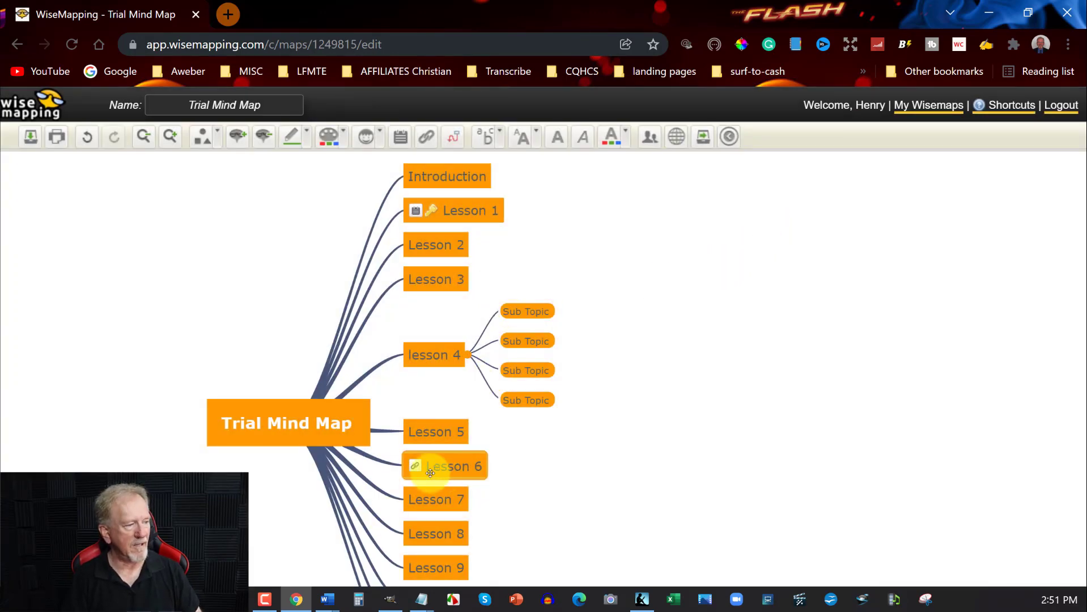
mouse_move(414, 466)
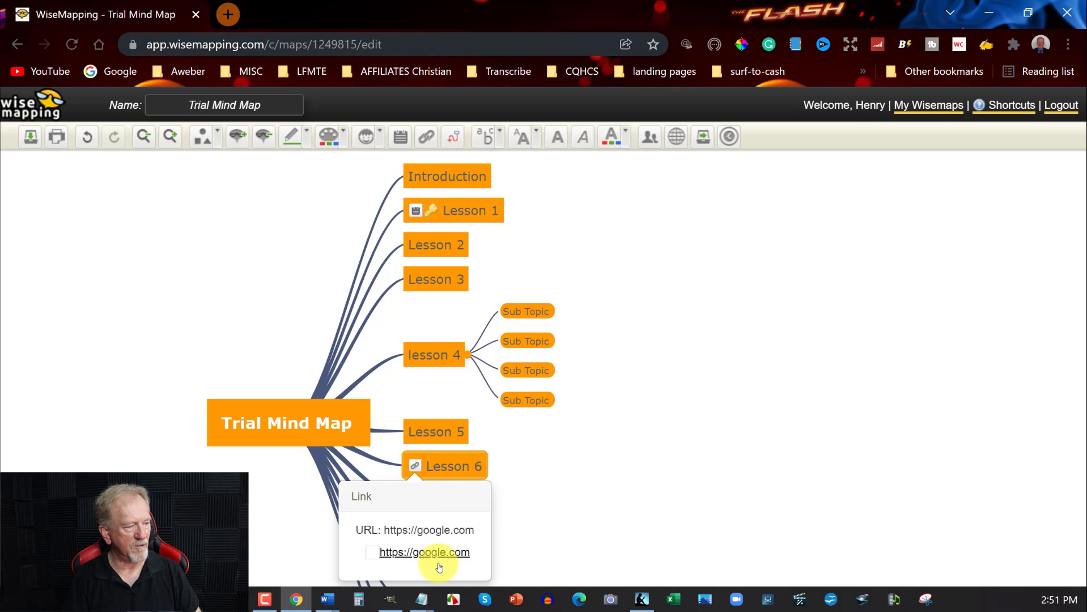
left_click(437, 552)
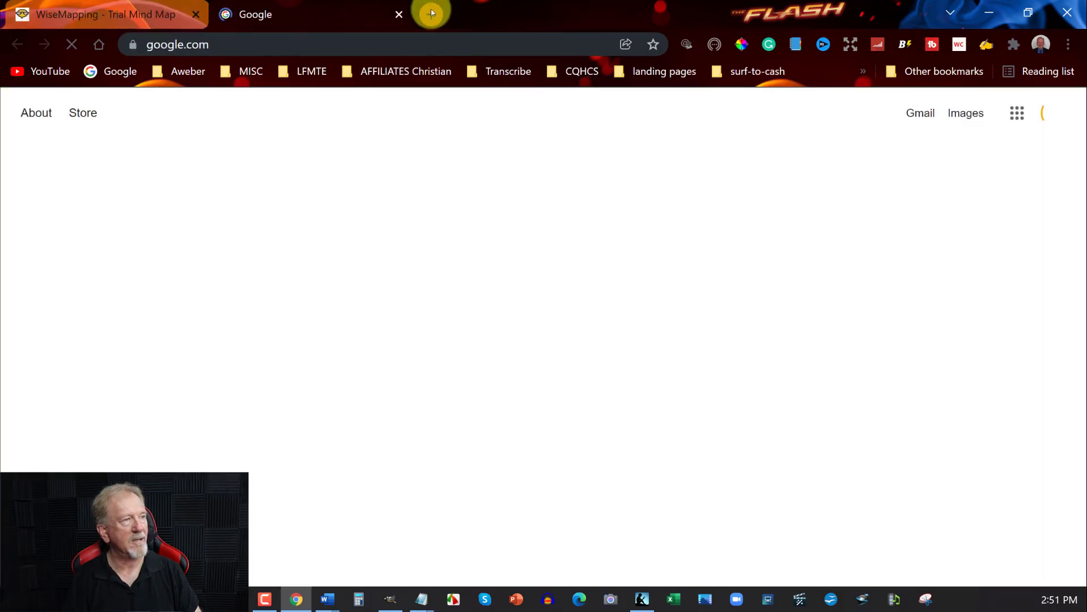
left_click(398, 16)
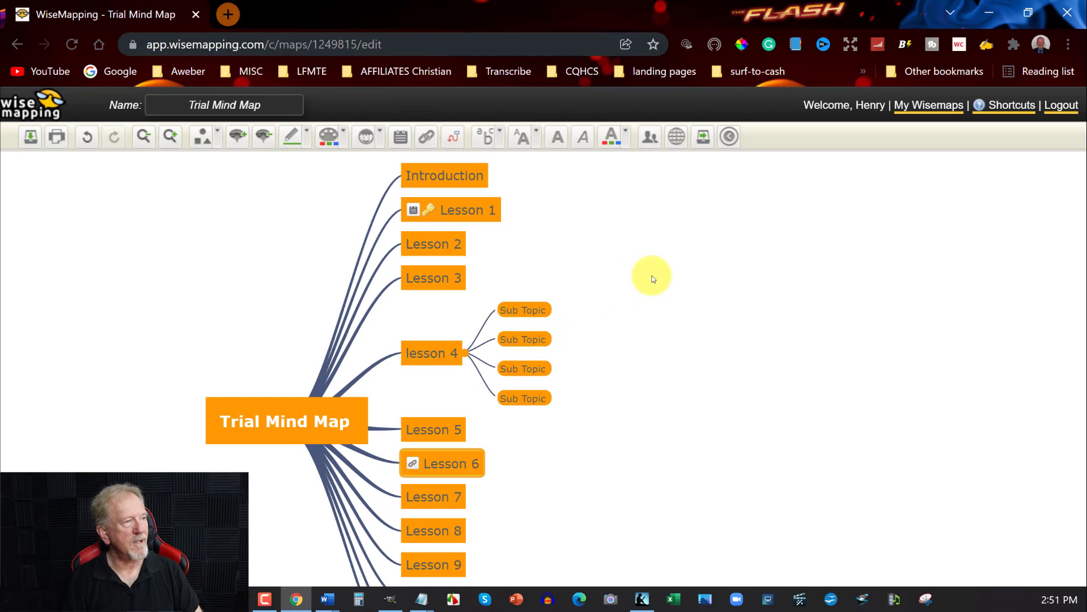
Step: Look at the map's Publish options and close them without enabling sharing
left_click(675, 138)
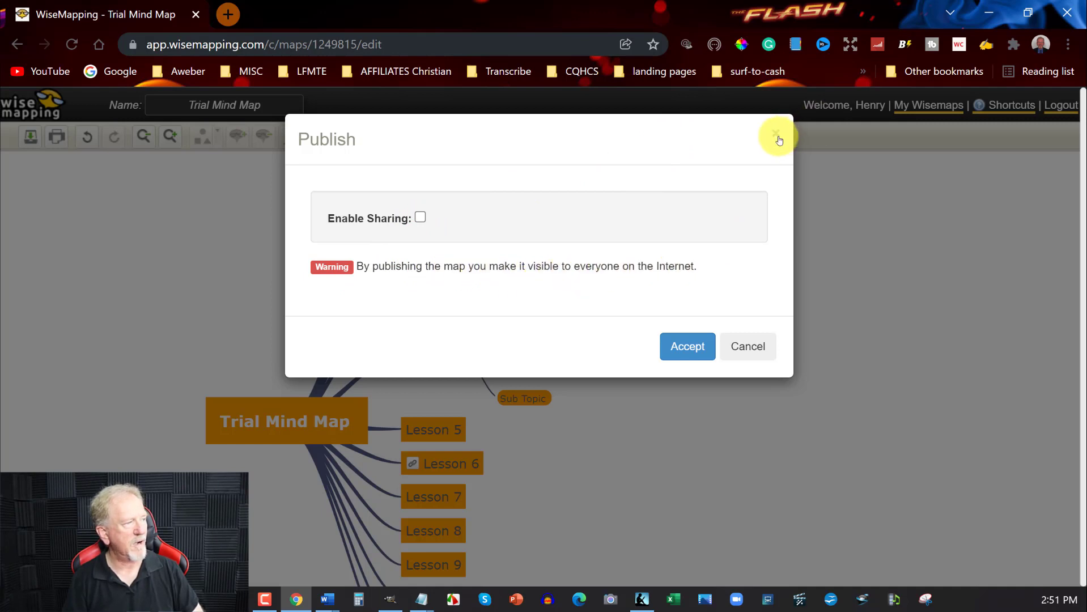
left_click(749, 345)
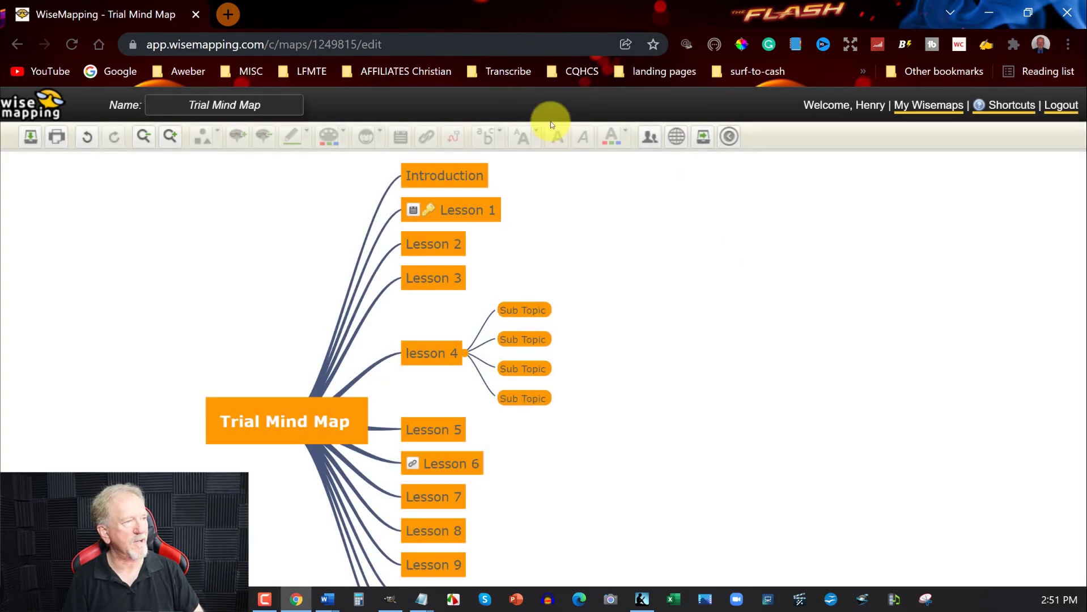
Step: Select Lesson 1 as the starting topic for a relationship arrow
left_click(418, 176)
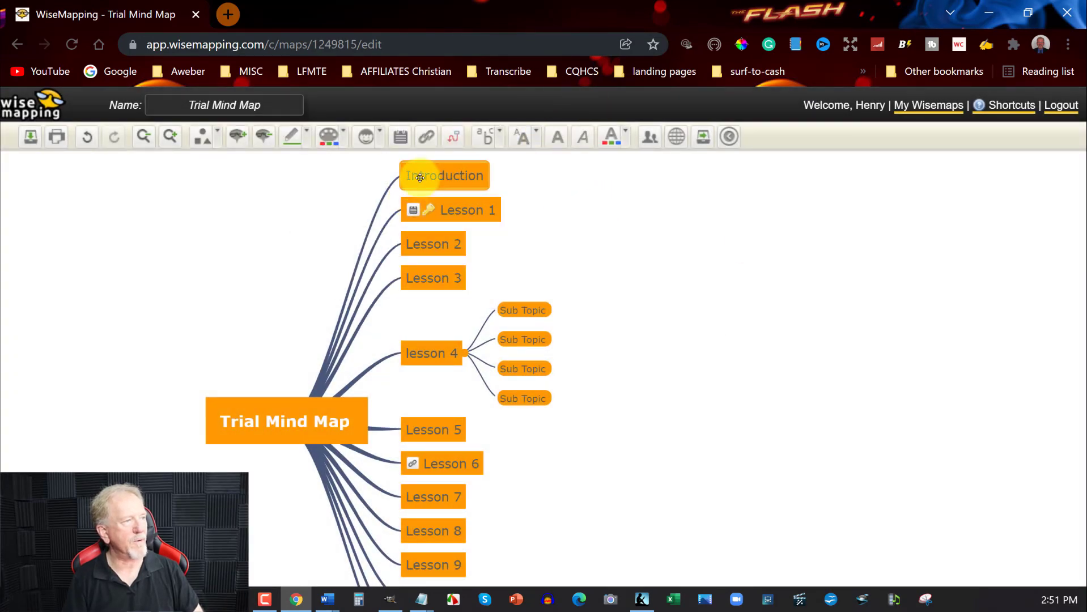
left_click(452, 143)
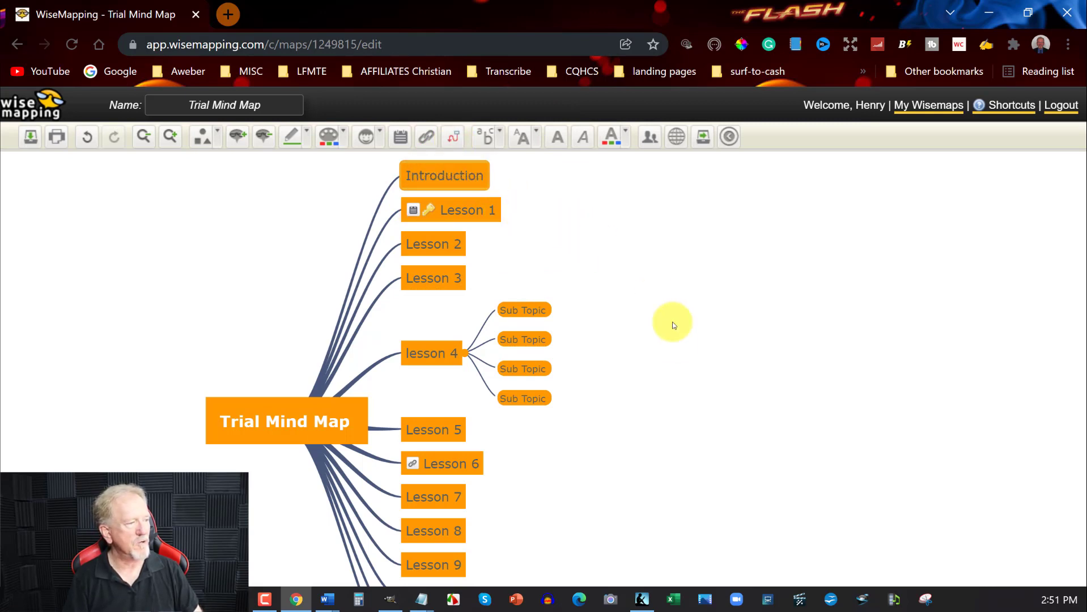
left_click(486, 209)
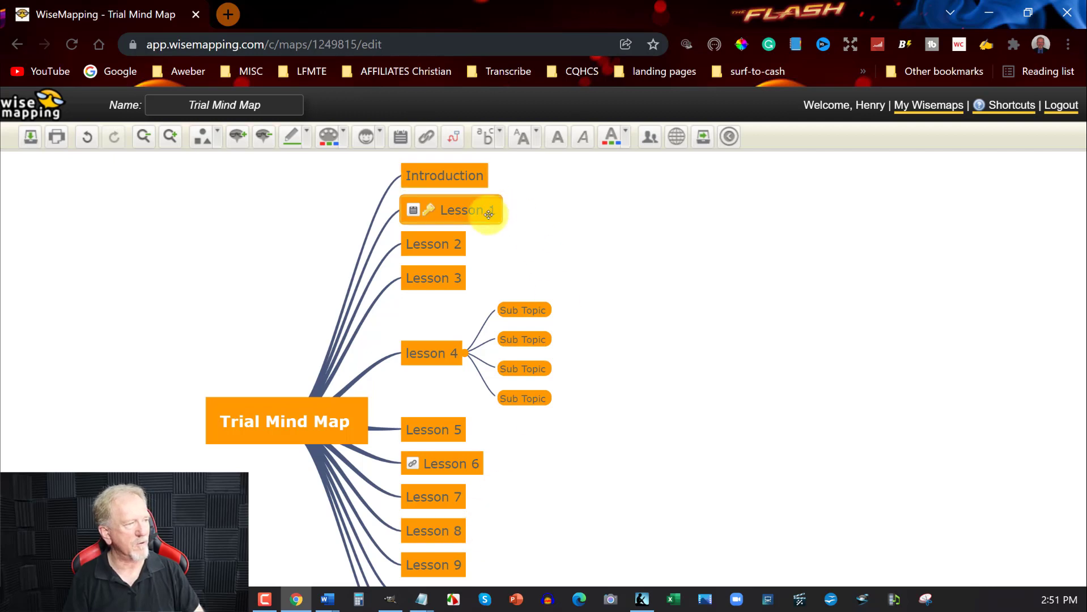
Step: Draw a relationship arrow from Lesson 1 to Lesson 8
left_click(453, 141)
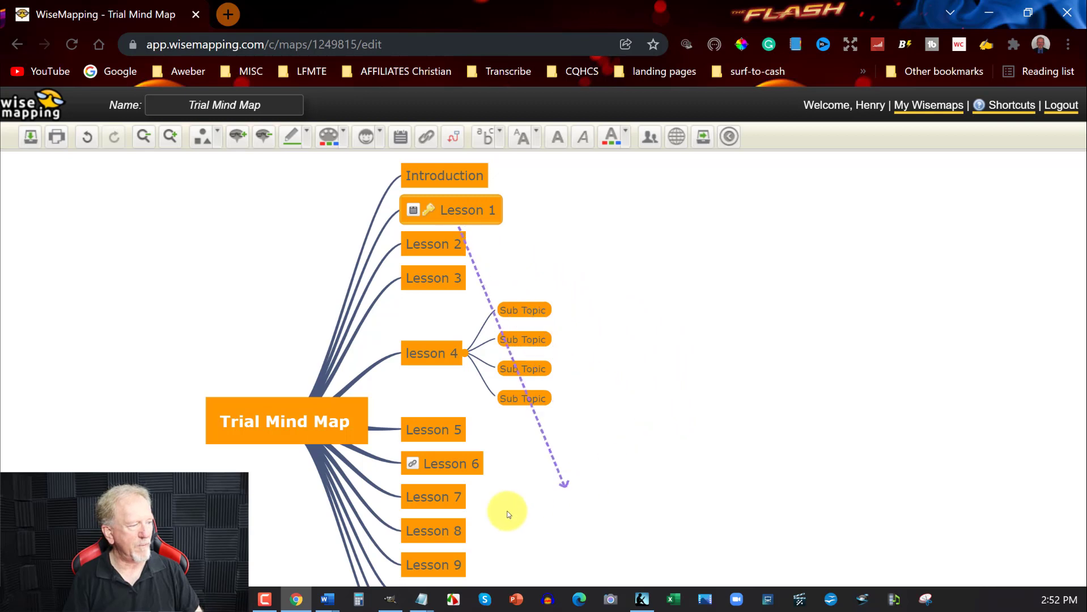
left_click(458, 533)
left_click(458, 533)
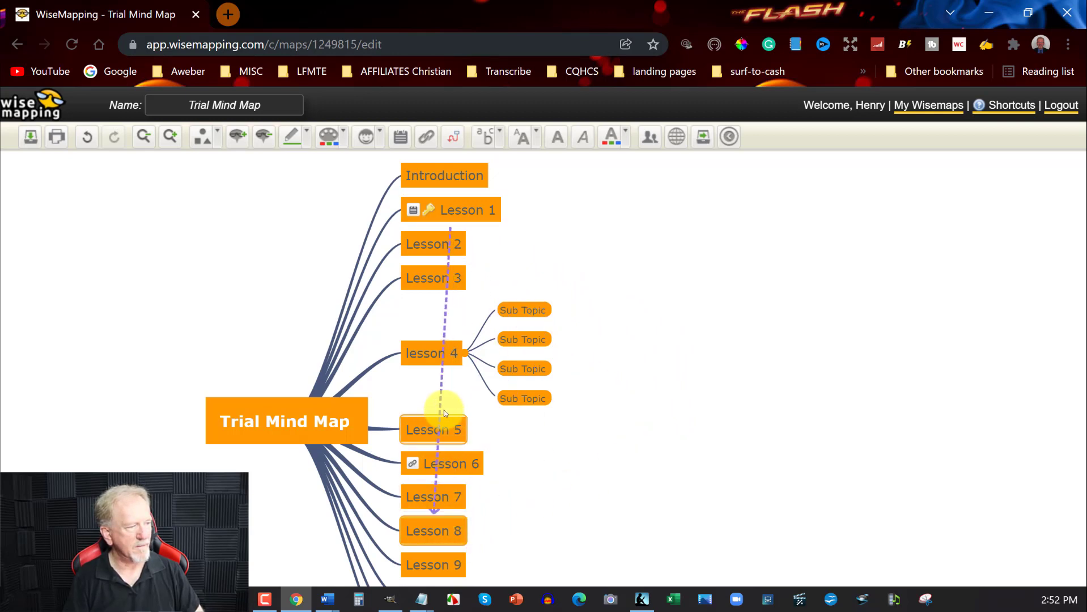
Step: Bend the relationship curve outward to the right of the sub topics using its control handles
left_click(450, 394)
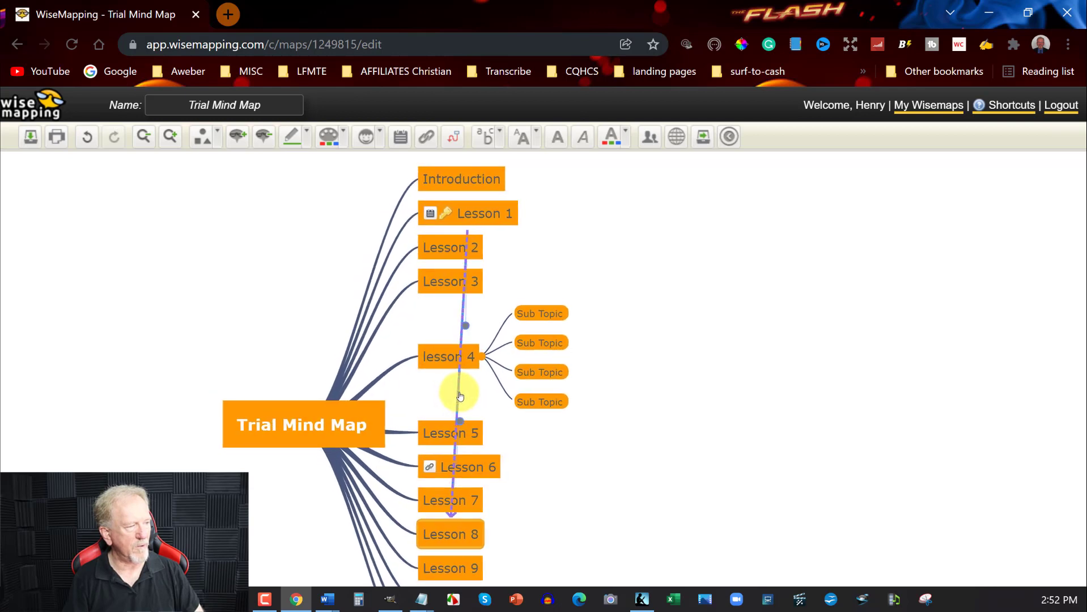
left_click(458, 394)
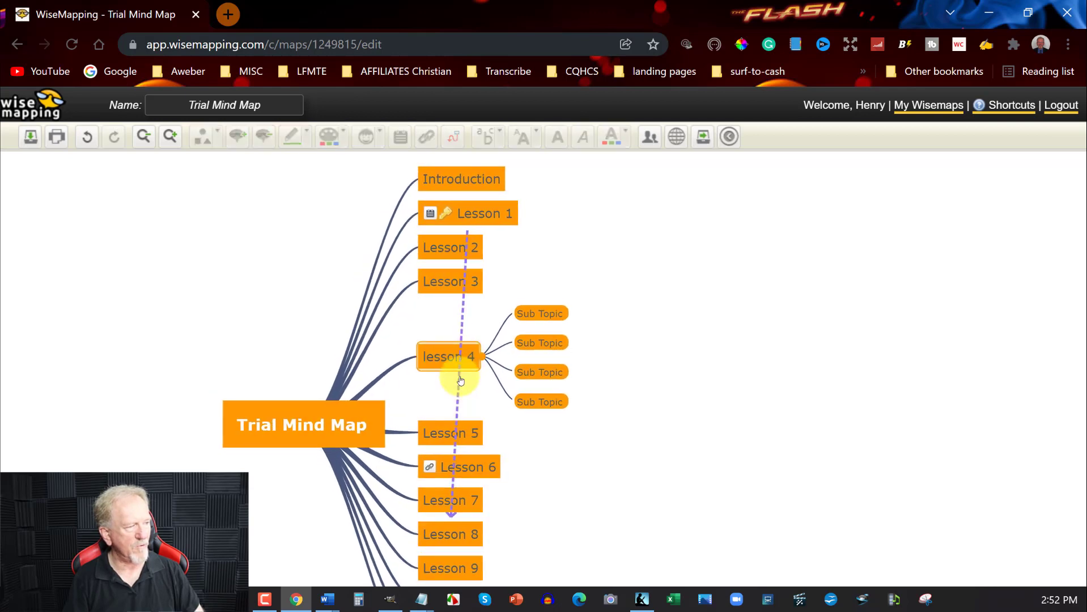
left_click(458, 397)
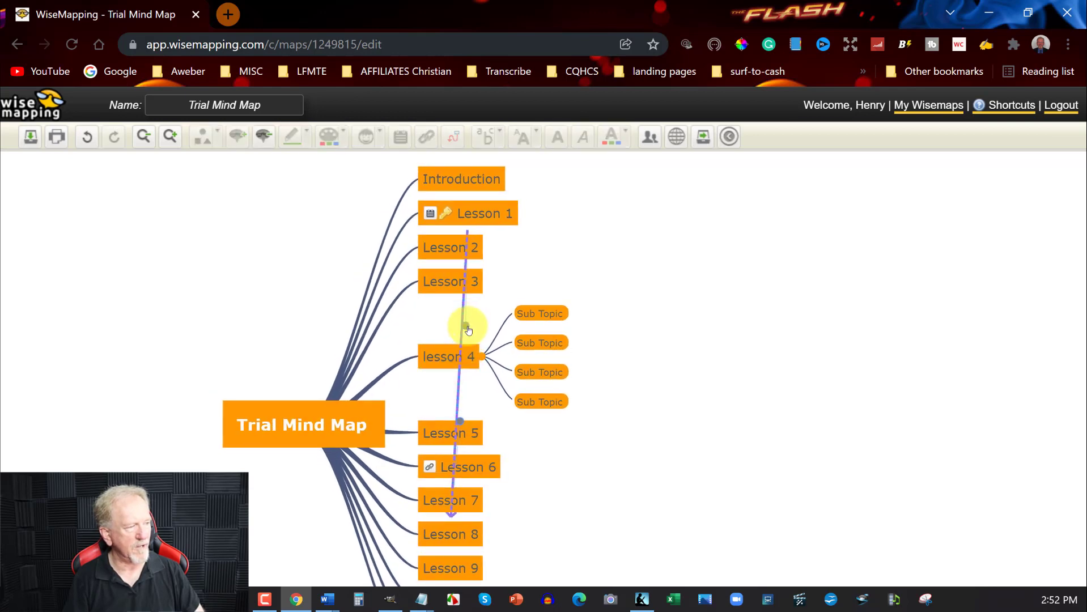
mouse_move(474, 331)
left_mouse_down()
mouse_move(731, 311)
mouse_move(891, 349)
mouse_move(959, 380)
left_mouse_up()
mouse_move(460, 421)
left_mouse_down()
mouse_move(489, 419)
mouse_move(485, 437)
mouse_move(552, 468)
mouse_move(562, 447)
mouse_move(600, 482)
mouse_move(597, 547)
mouse_move(601, 492)
mouse_move(645, 419)
mouse_move(611, 444)
mouse_move(615, 532)
left_mouse_up()
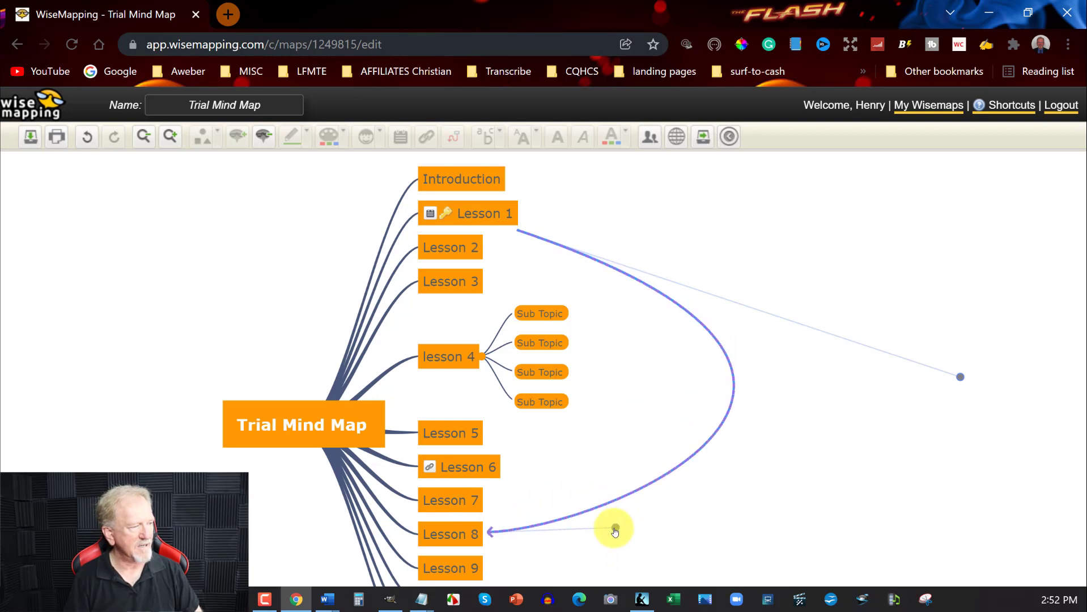
left_click(906, 406)
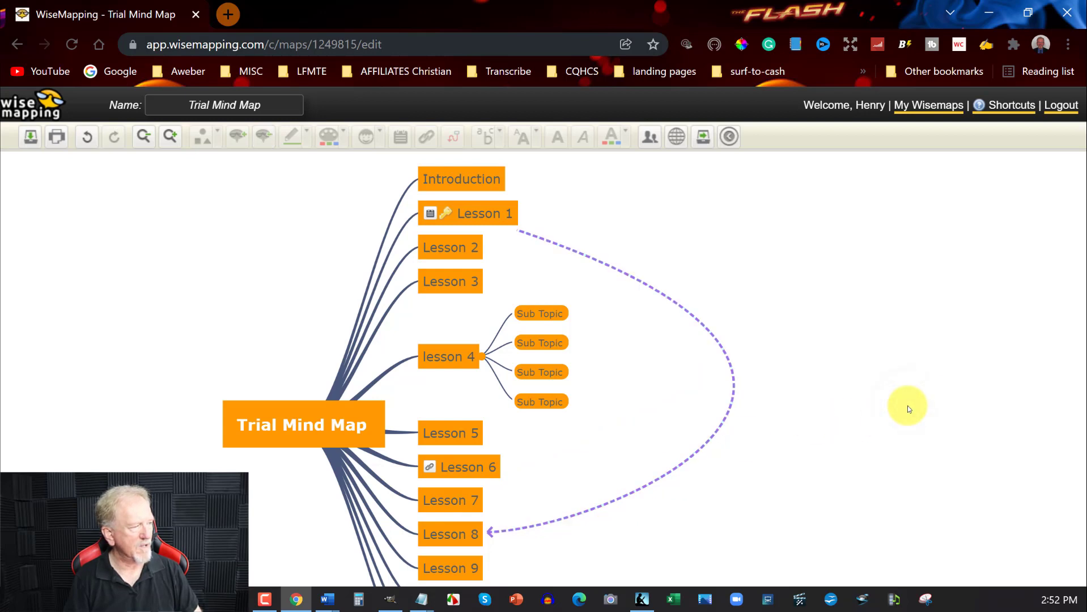
left_click(524, 236)
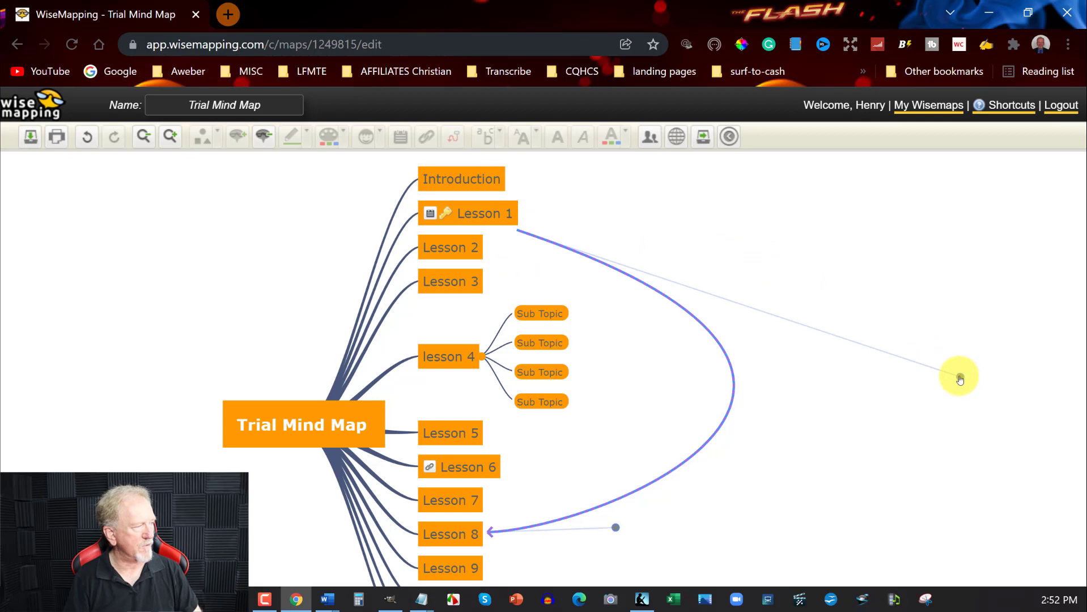
left_click_drag(959, 379, 925, 213)
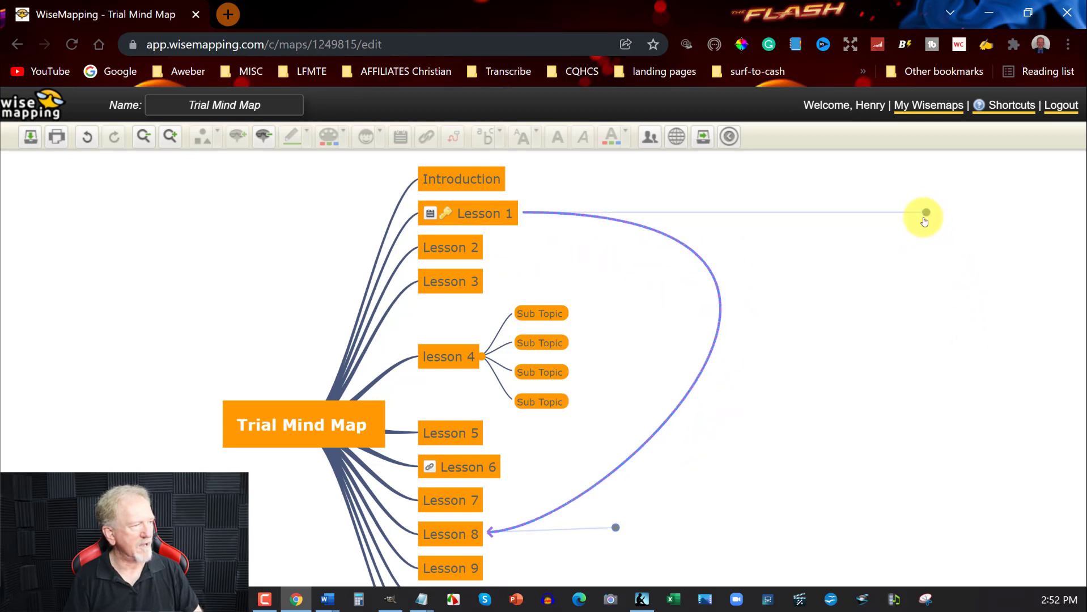
left_click(907, 377)
Step: Check Lesson 1 and Lesson 8 endpoints, then deselect
left_click(448, 213)
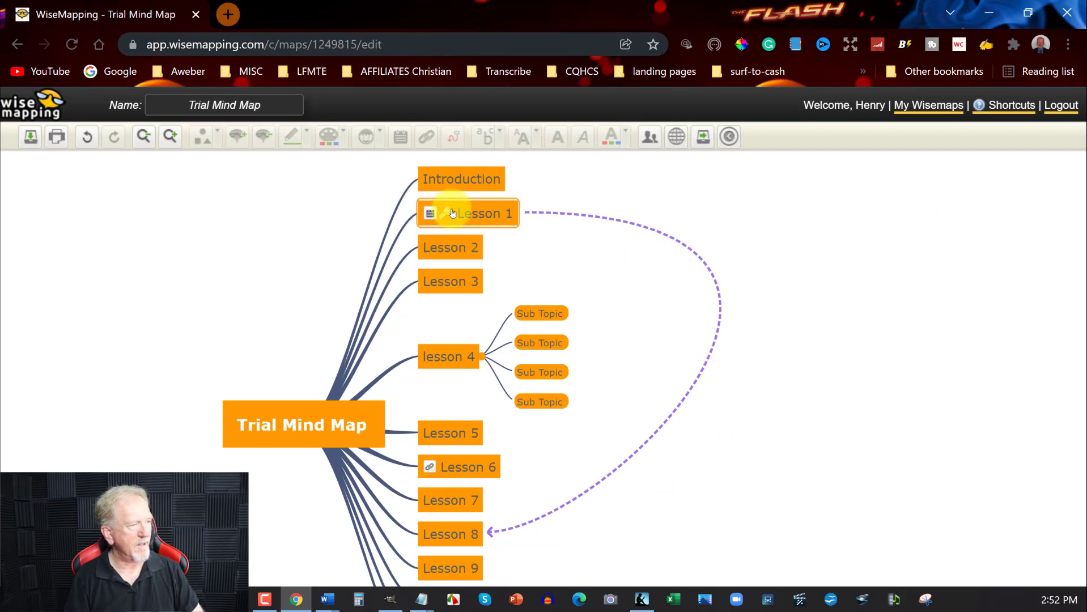
left_click(463, 533)
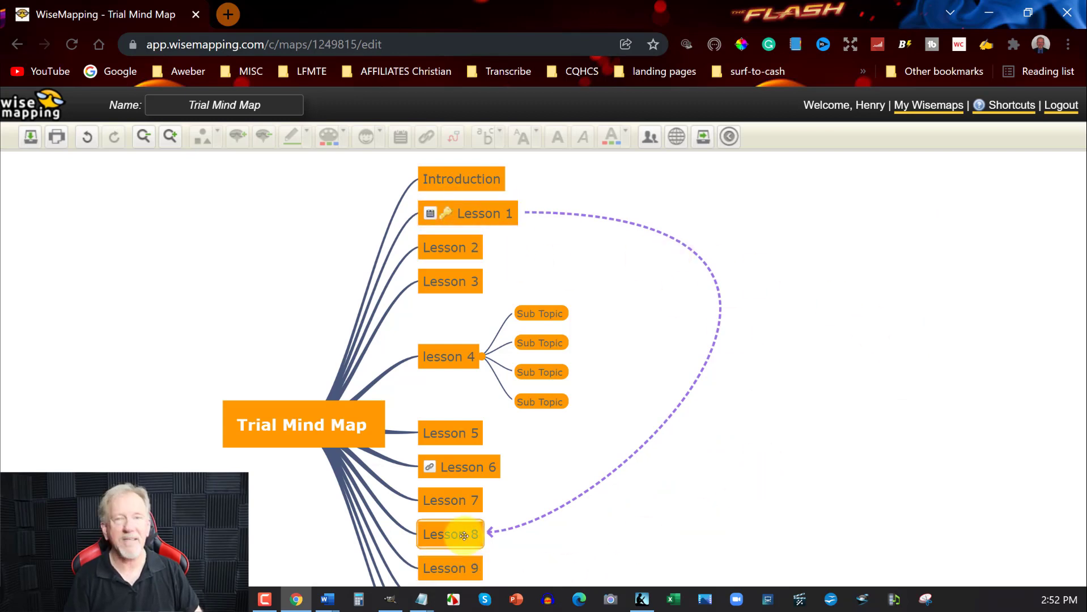
left_click(794, 389)
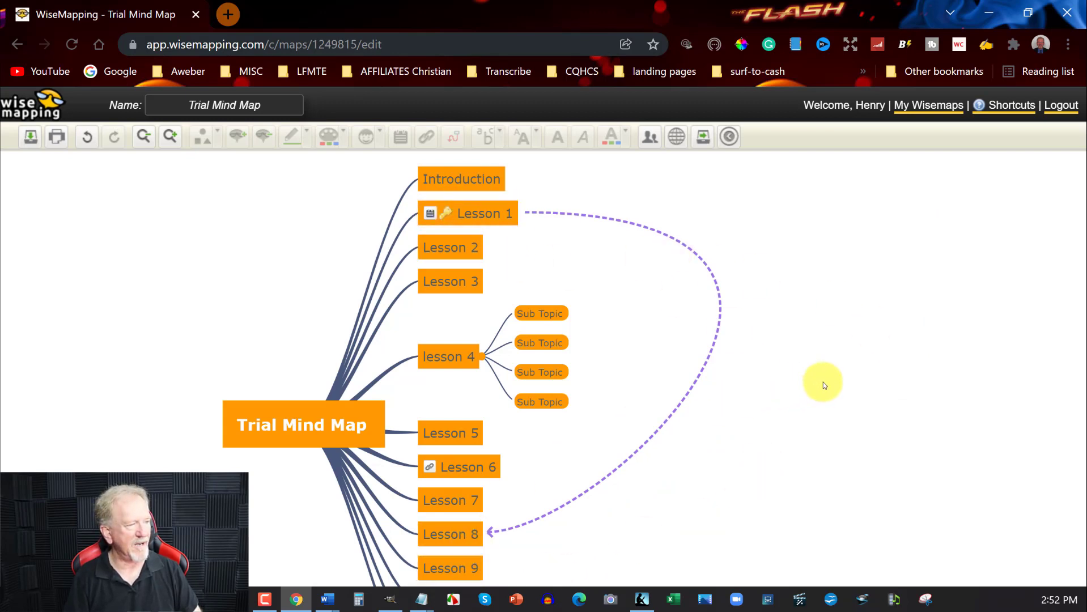
scroll(822, 385, "down", 1)
scroll(823, 385, "down", 1)
scroll(822, 385, "down", 1)
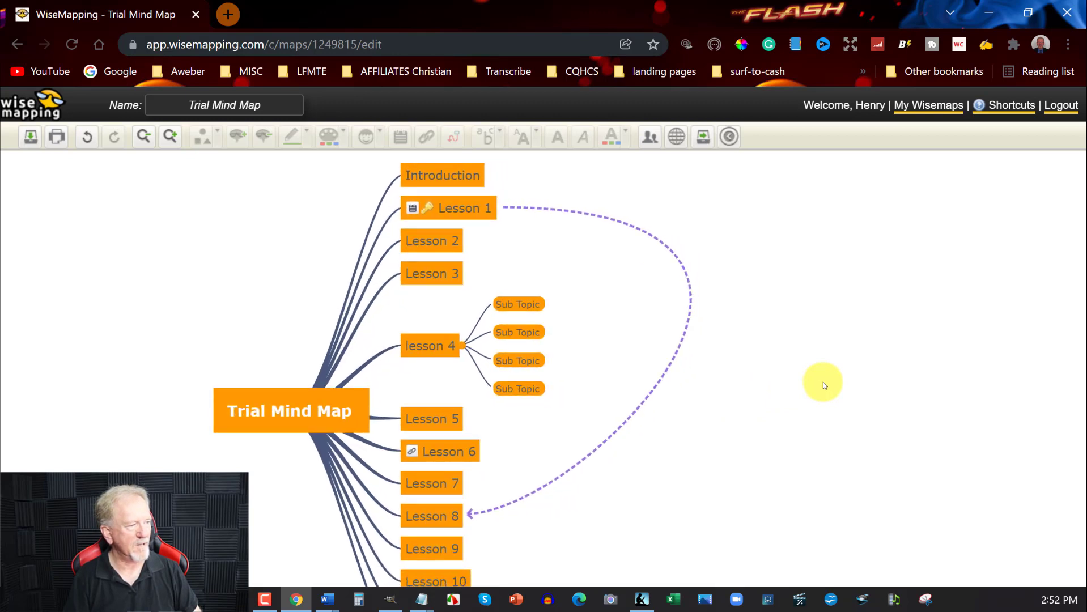
scroll(733, 362, "down", 1)
scroll(734, 361, "down", 1)
scroll(734, 361, "down", 1)
scroll(733, 361, "down", 1)
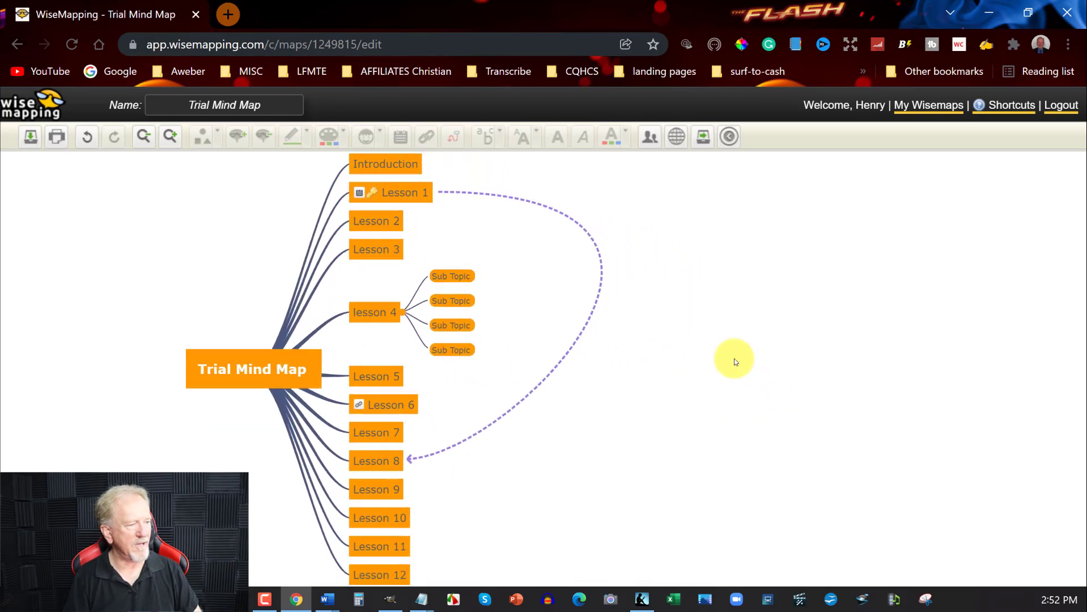
scroll(734, 361, "down", 1)
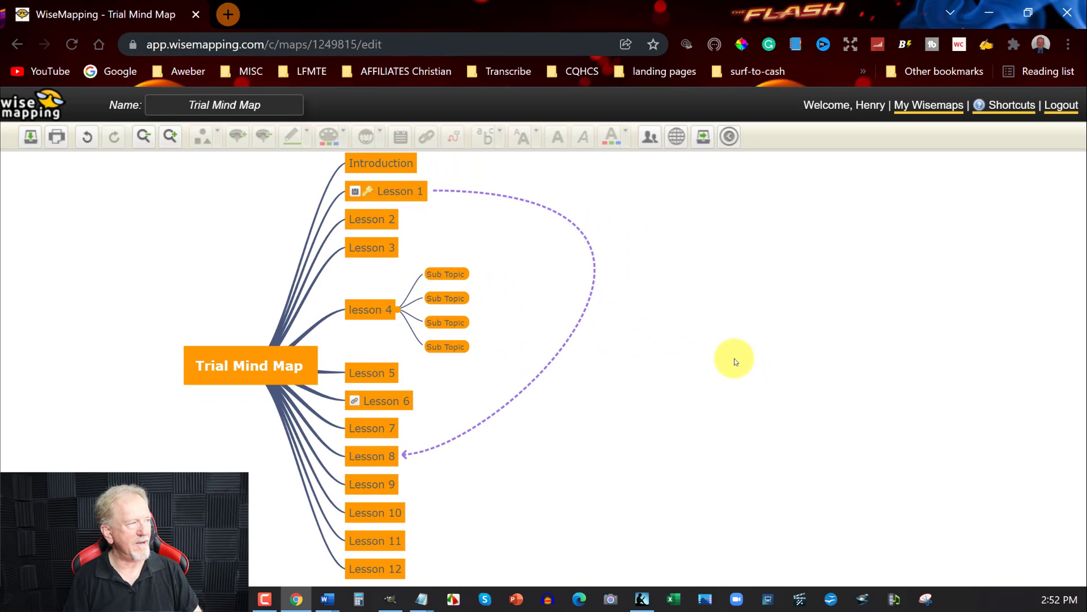
scroll(734, 361, "up", 2)
scroll(734, 361, "up", 1)
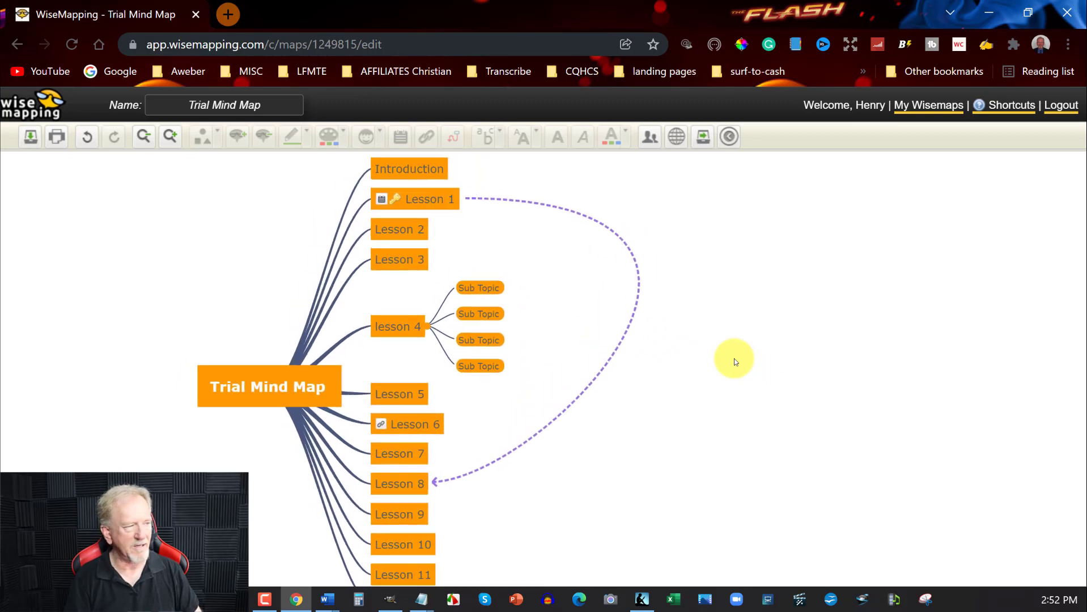
Step: Zoom and pan so the whole map from Introduction to Lesson 12 is in view at full page size
key("ctrl+minus")
key("ctrl+minus")
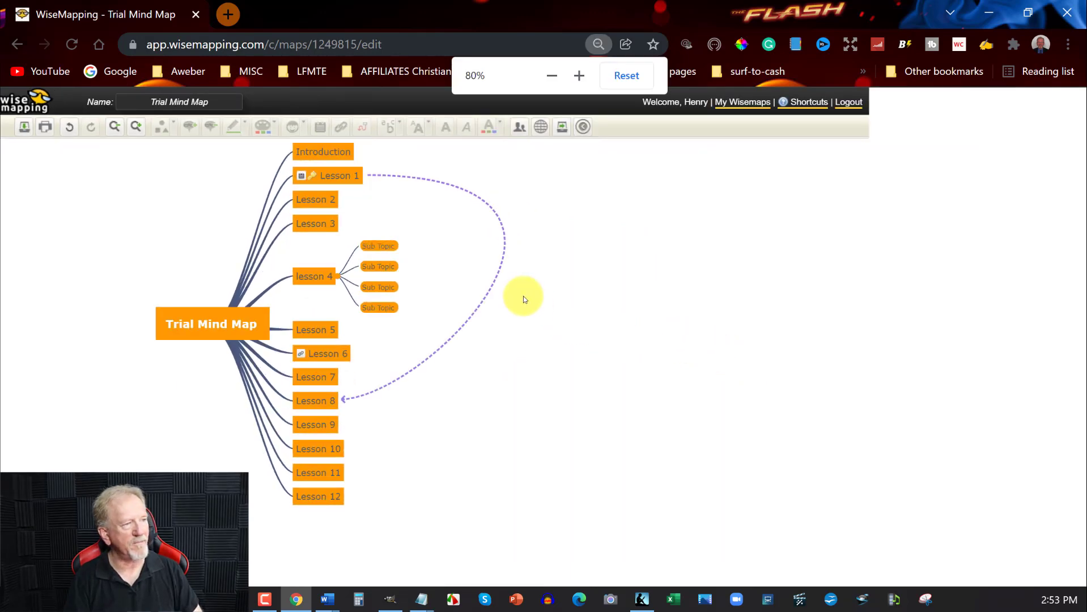
left_click_drag(191, 268, 260, 294)
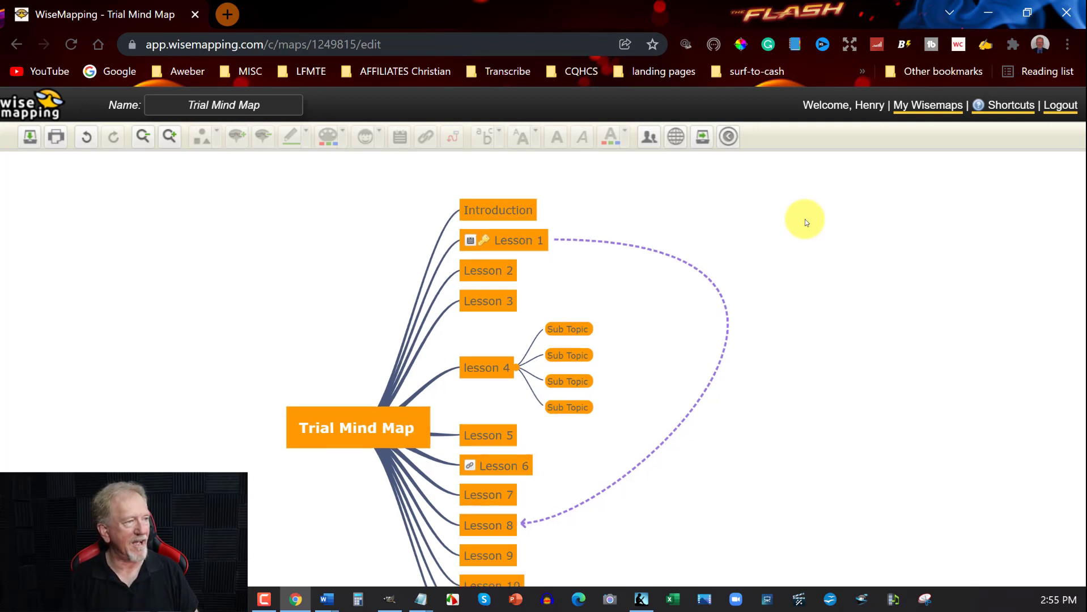
left_click_drag(764, 238, 763, 196)
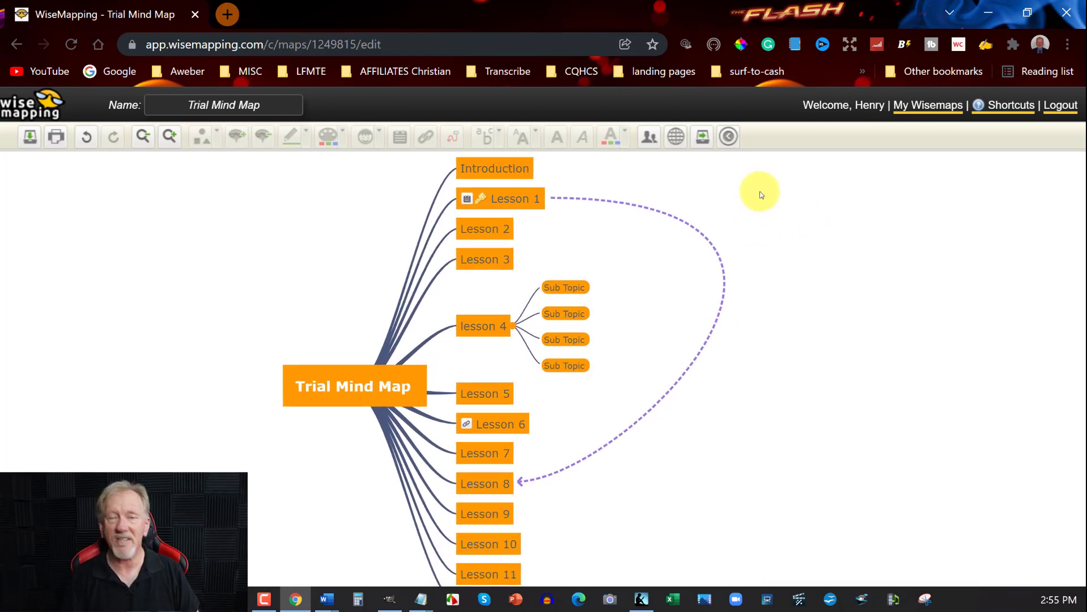
key("ctrl+minus")
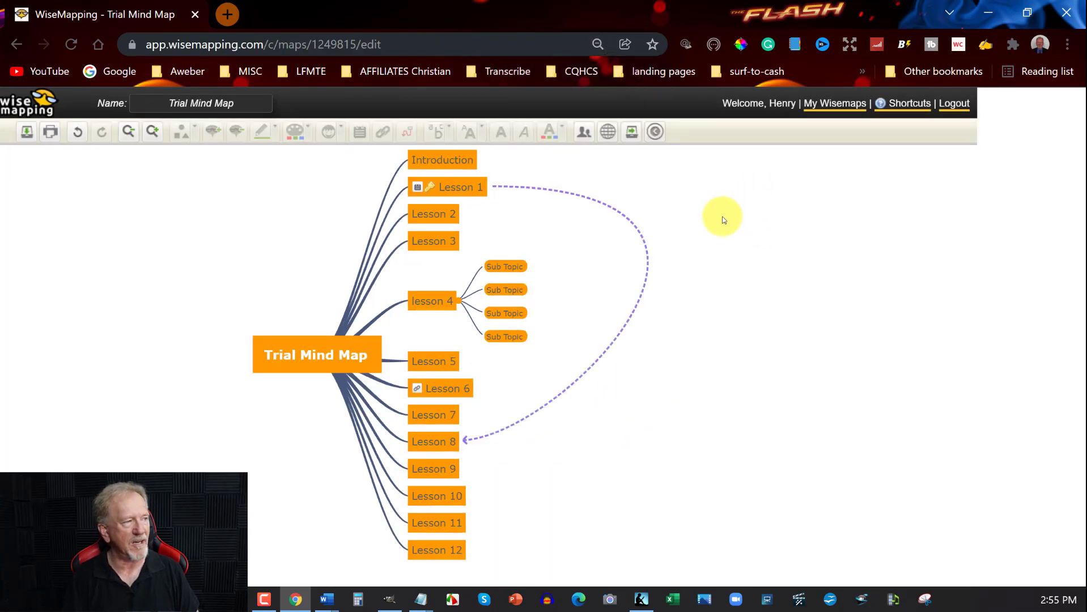
key("ctrl+plus")
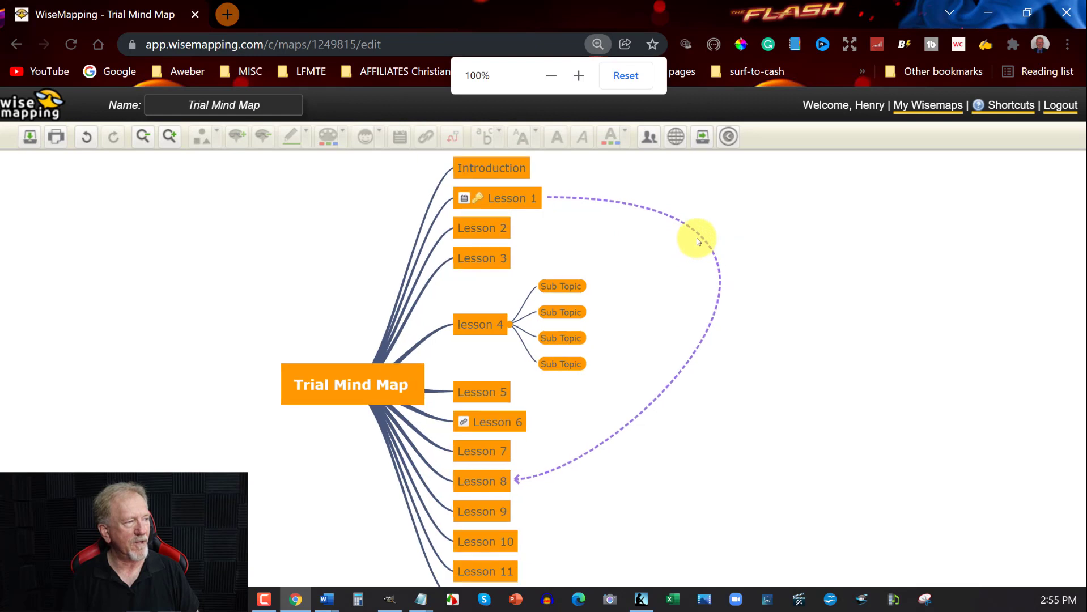
scroll(697, 242, "down", 1)
scroll(697, 243, "down", 1)
scroll(696, 243, "down", 1)
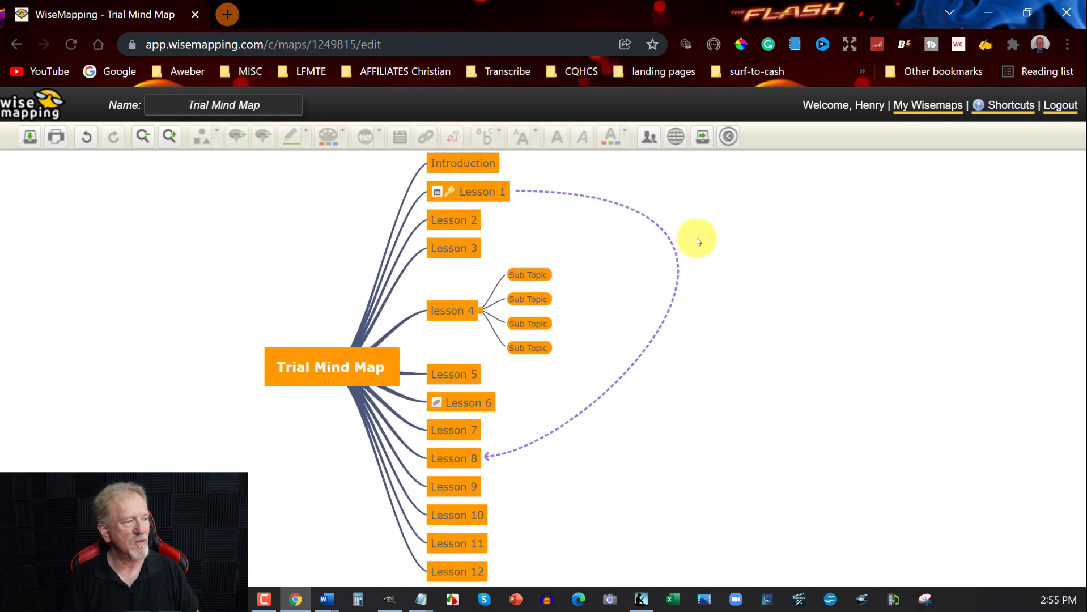